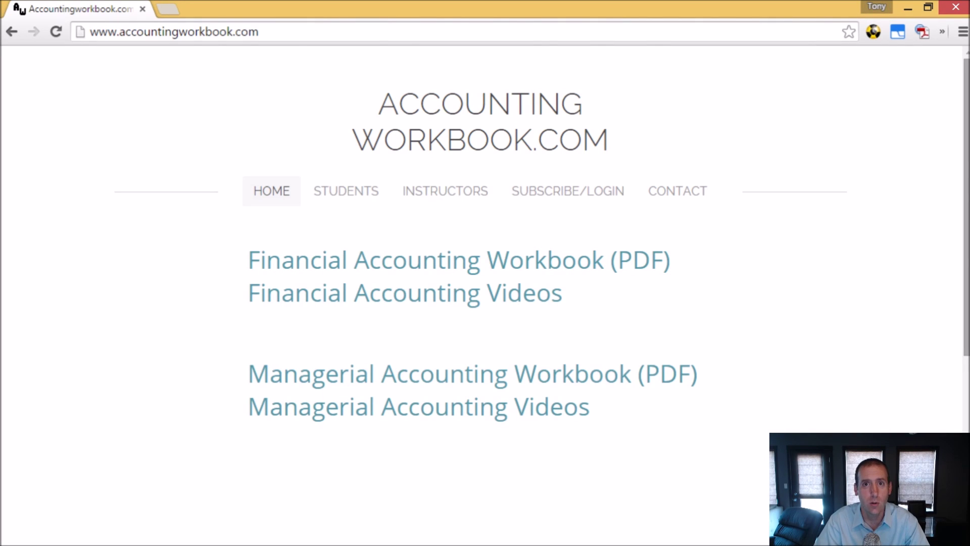
Open the Managerial Accounting Workbook PDF, then close it to return to accountingworkbook.com.
{"action": "left_click", "coordinate": [587, 376]}
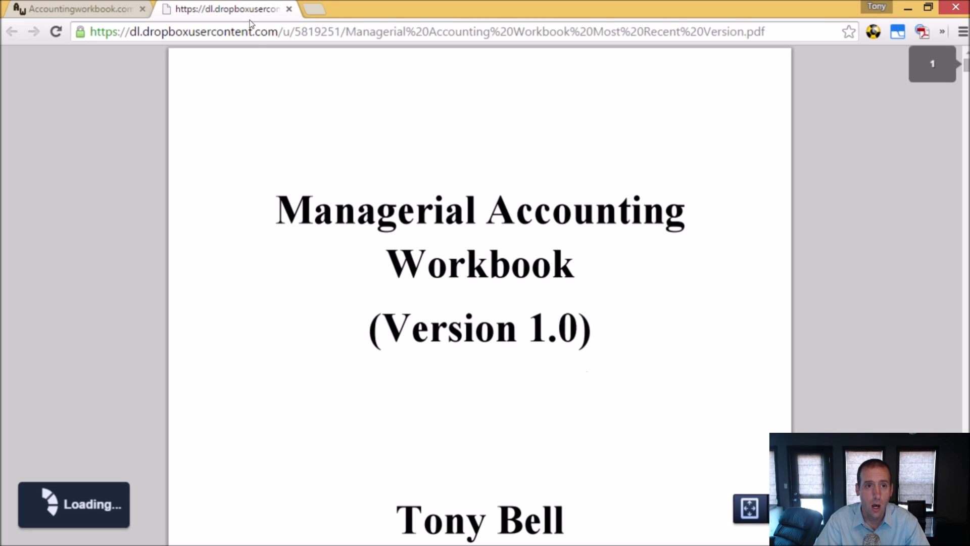
{"action": "left_click", "coordinate": [289, 10]}
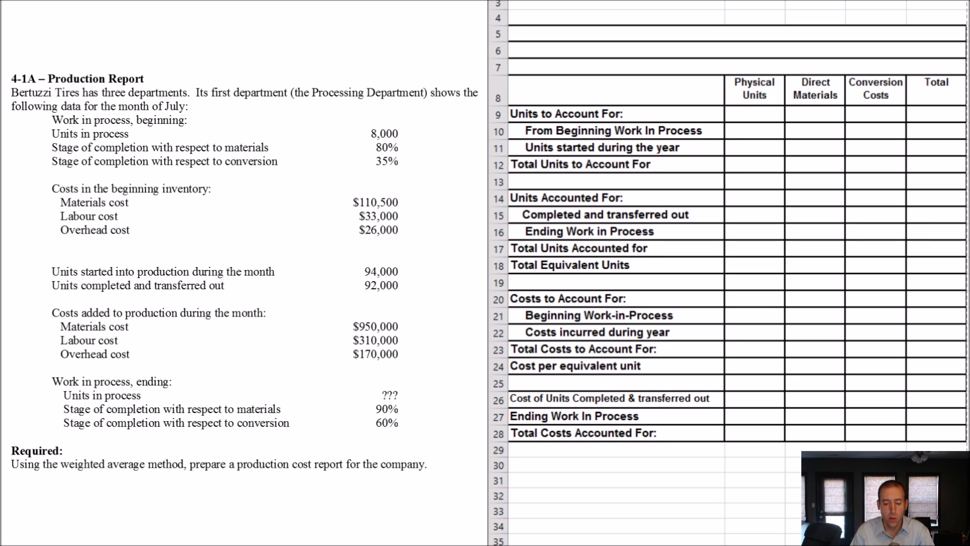
{"action": "left_click", "coordinate": [676, 20]}
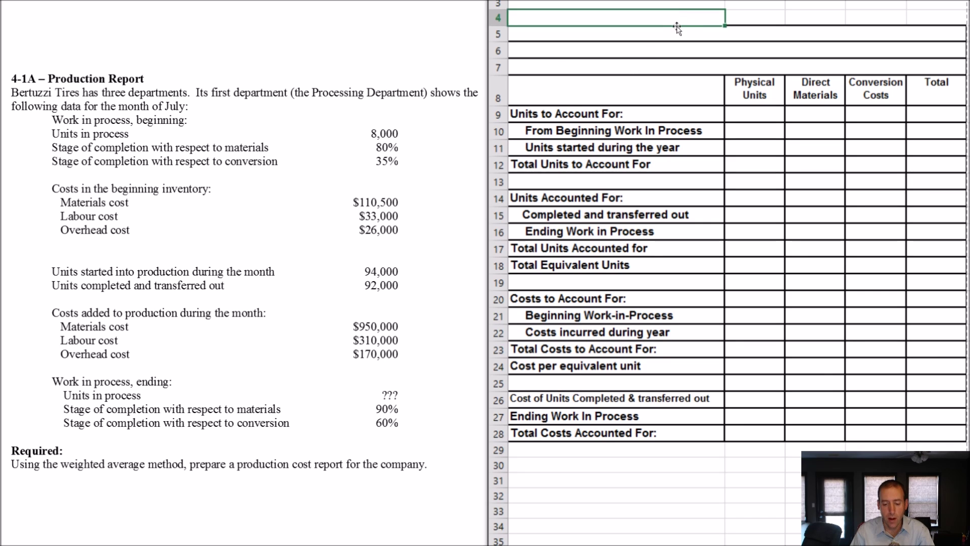
{"action": "left_click", "coordinate": [677, 34]}
{"action": "left_click", "coordinate": [684, 52]}
{"action": "left_click", "coordinate": [687, 65]}
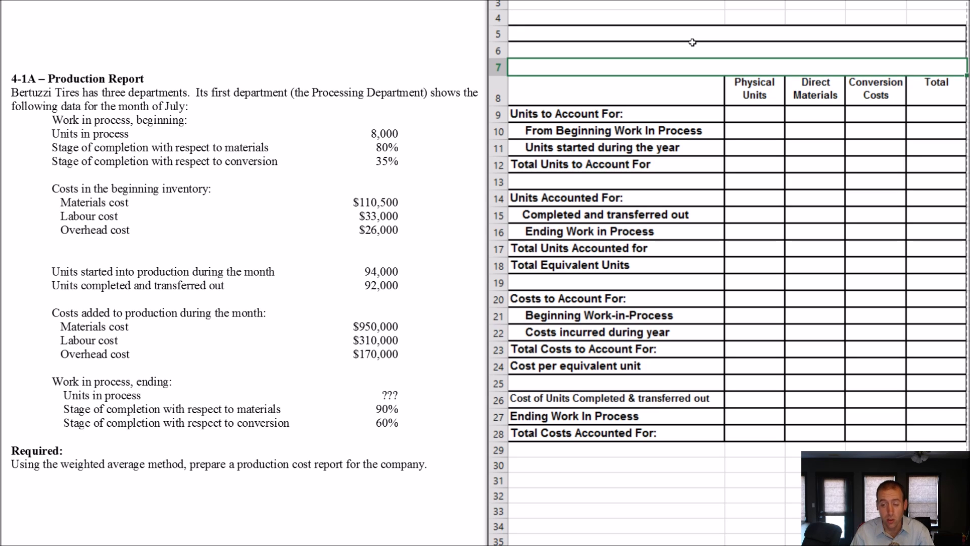
{"action": "left_click", "coordinate": [693, 43]}
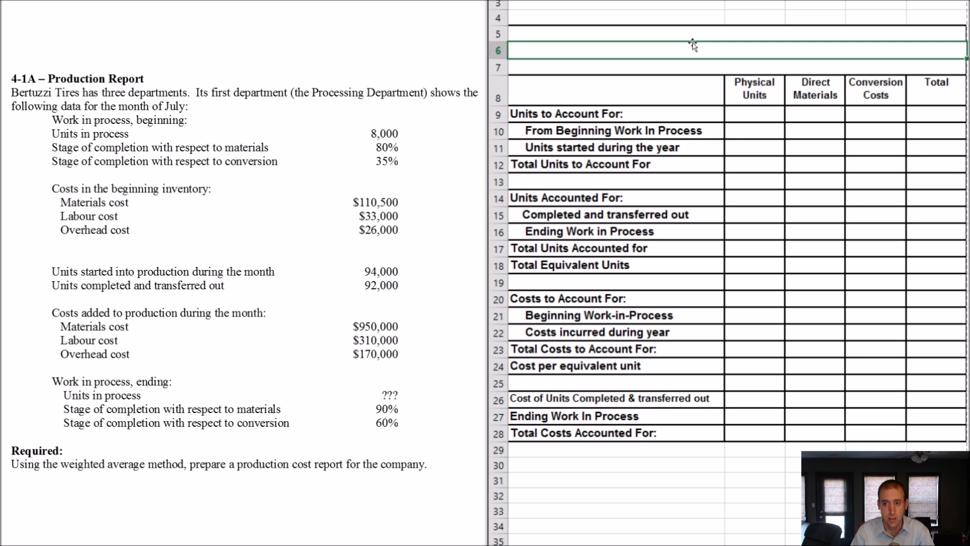
{"action": "left_click", "coordinate": [707, 29]}
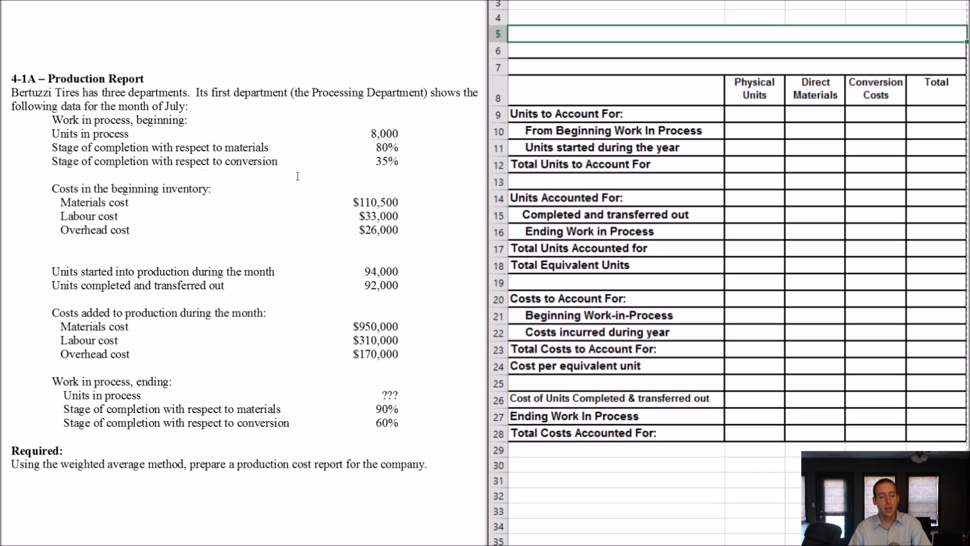
Underline the word 'conversion' in the problem text with the pen.
{"action": "left_click", "coordinate": [364, 79]}
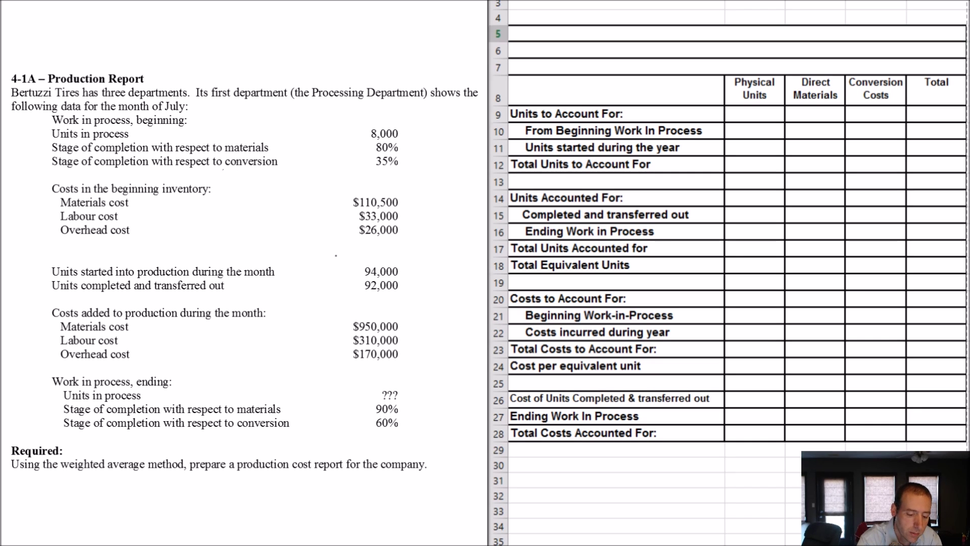
{"action": "left_click_drag", "start_coordinate": [335, 254], "coordinate": [379, 254]}
{"action": "left_click_drag", "start_coordinate": [224, 169], "coordinate": [253, 169]}
{"action": "left_click_drag", "start_coordinate": [352, 254], "coordinate": [420, 255]}
{"action": "left_click_drag", "start_coordinate": [251, 169], "coordinate": [282, 165]}
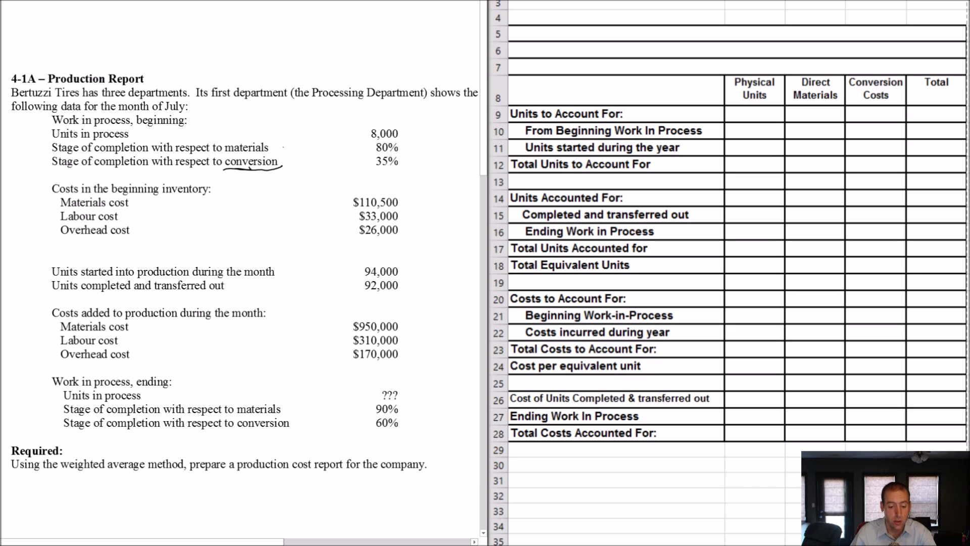
Handwrite 'DL + MOH' above the problem heading and underline 'materials'.
{"action": "mouse_move", "coordinate": [203, 22]}
{"action": "left_mouse_down"}
{"action": "mouse_move", "coordinate": [202, 55]}
{"action": "mouse_move", "coordinate": [271, 42]}
{"action": "left_mouse_up"}
{"action": "mouse_move", "coordinate": [264, 29]}
{"action": "left_mouse_down"}
{"action": "mouse_move", "coordinate": [303, 23]}
{"action": "mouse_move", "coordinate": [310, 39]}
{"action": "mouse_move", "coordinate": [325, 15]}
{"action": "left_mouse_up"}
{"action": "mouse_move", "coordinate": [339, 13]}
{"action": "left_mouse_down"}
{"action": "mouse_move", "coordinate": [339, 33]}
{"action": "mouse_move", "coordinate": [356, 20]}
{"action": "left_mouse_up"}
{"action": "left_click_drag", "start_coordinate": [356, 6], "coordinate": [357, 34]}
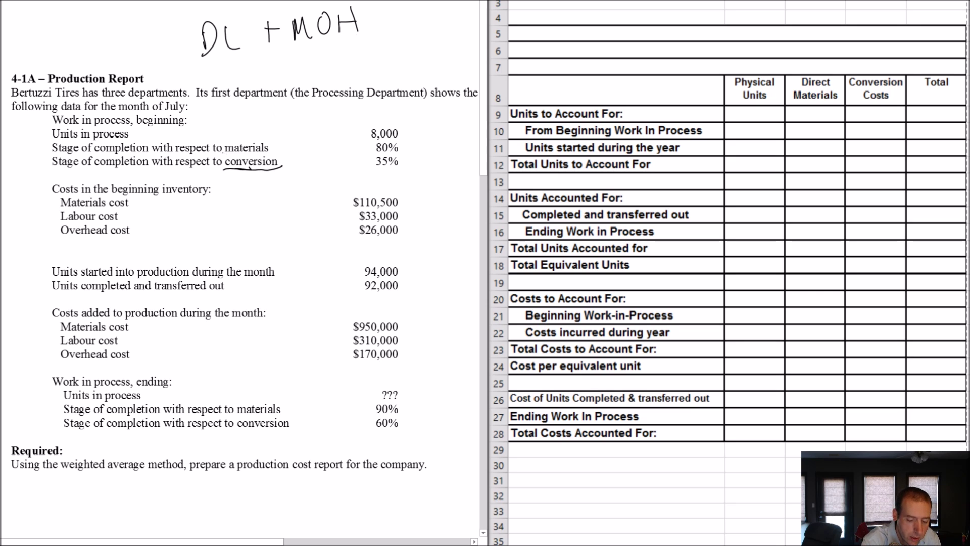
{"action": "left_click_drag", "start_coordinate": [222, 155], "coordinate": [287, 156]}
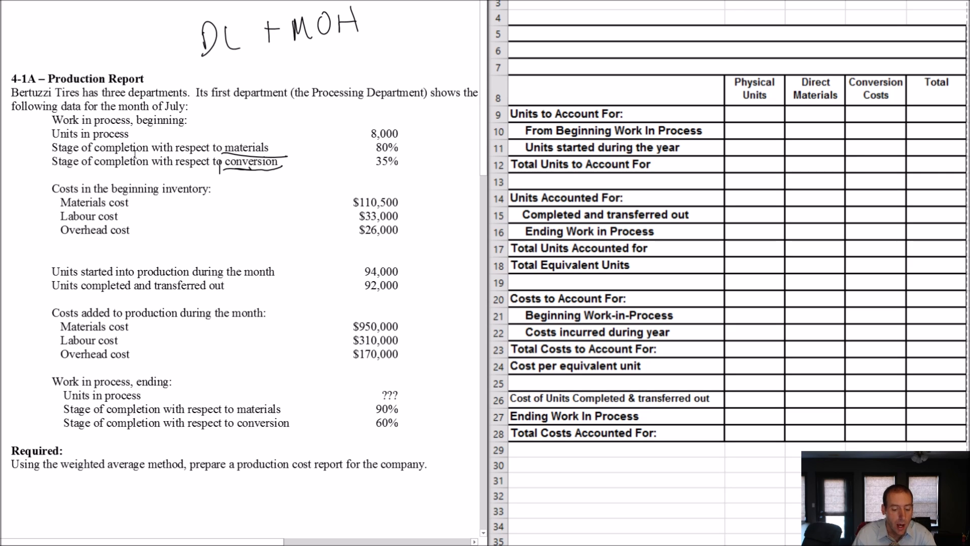
{"action": "scroll", "coordinate": [135, 154], "scroll_direction": "down", "scroll_amount": 1}
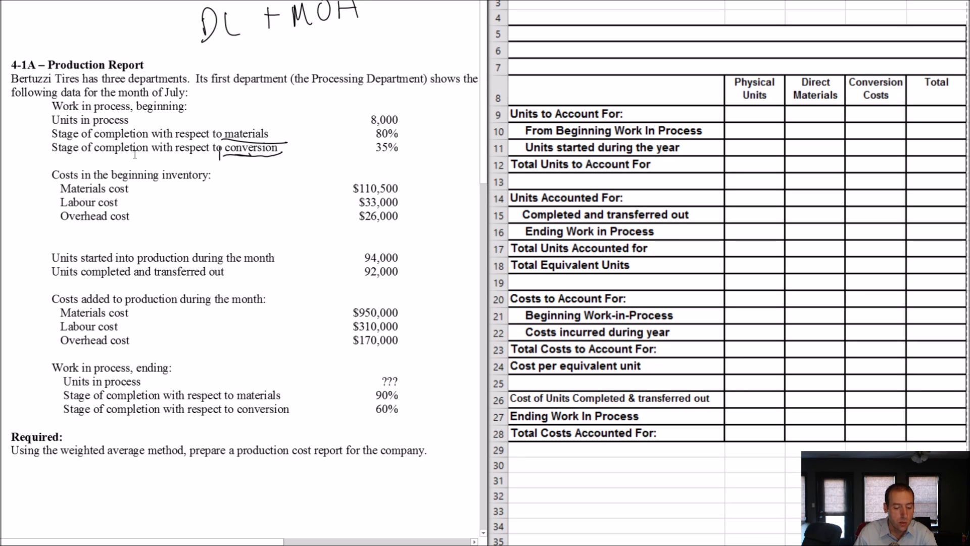
Cross out the beginning 80% and 35% completion figures.
{"action": "scroll", "coordinate": [135, 154], "scroll_direction": "up", "scroll_amount": 1}
{"action": "left_click_drag", "start_coordinate": [220, 159], "coordinate": [220, 174]}
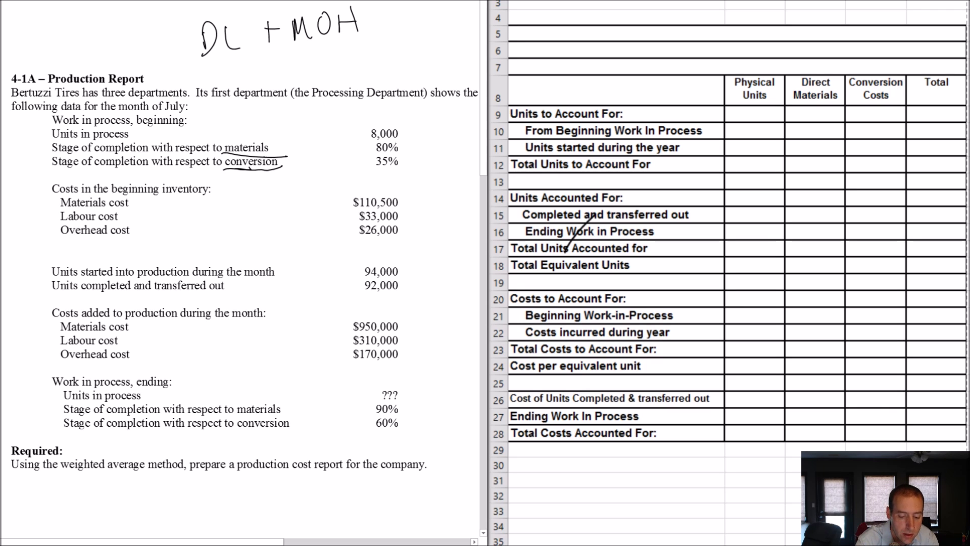
{"action": "mouse_move", "coordinate": [395, 143]}
{"action": "left_mouse_down"}
{"action": "mouse_move", "coordinate": [376, 168]}
{"action": "mouse_move", "coordinate": [399, 170]}
{"action": "left_mouse_up"}
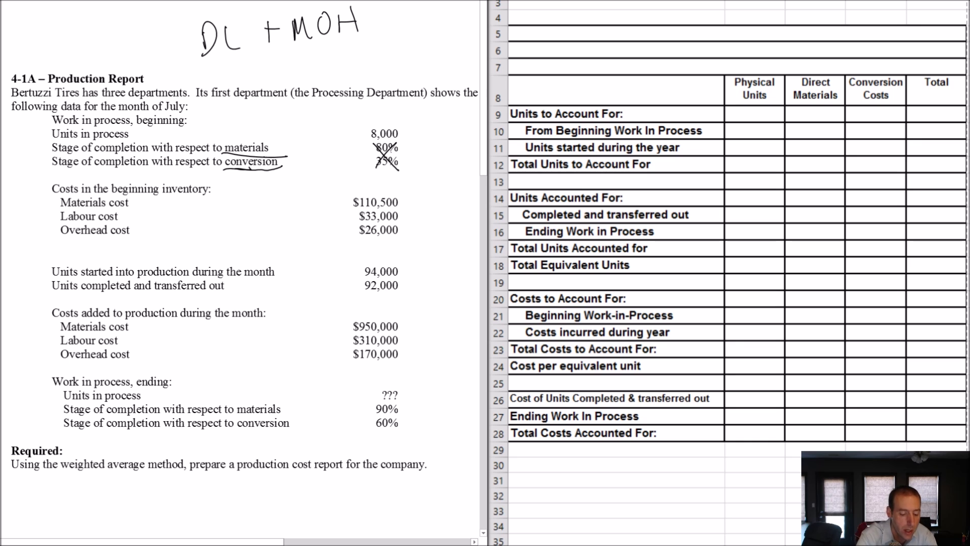
Underline 'weighted average' in the requirement and bracket the ending 90% and 60%.
{"action": "left_click_drag", "start_coordinate": [63, 469], "coordinate": [177, 473]}
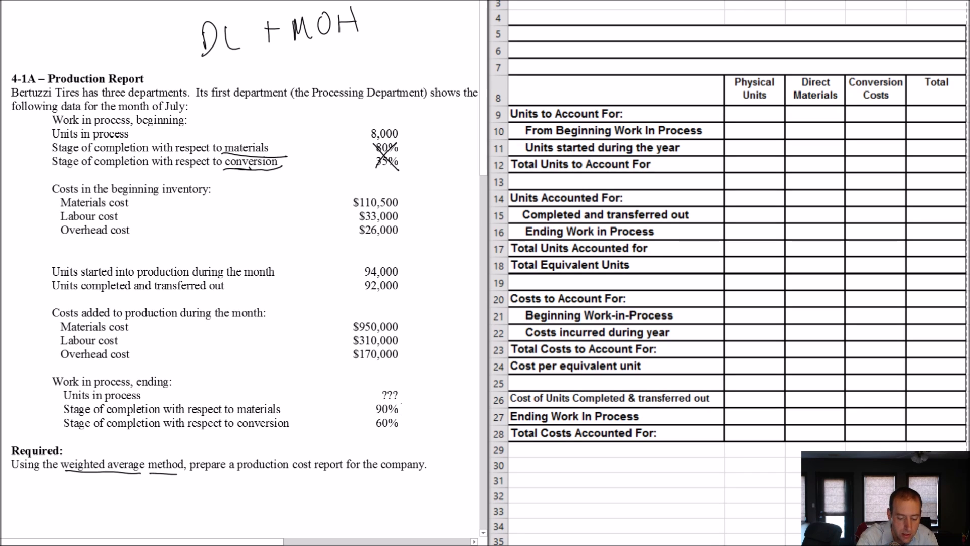
{"action": "left_click_drag", "start_coordinate": [400, 402], "coordinate": [405, 434]}
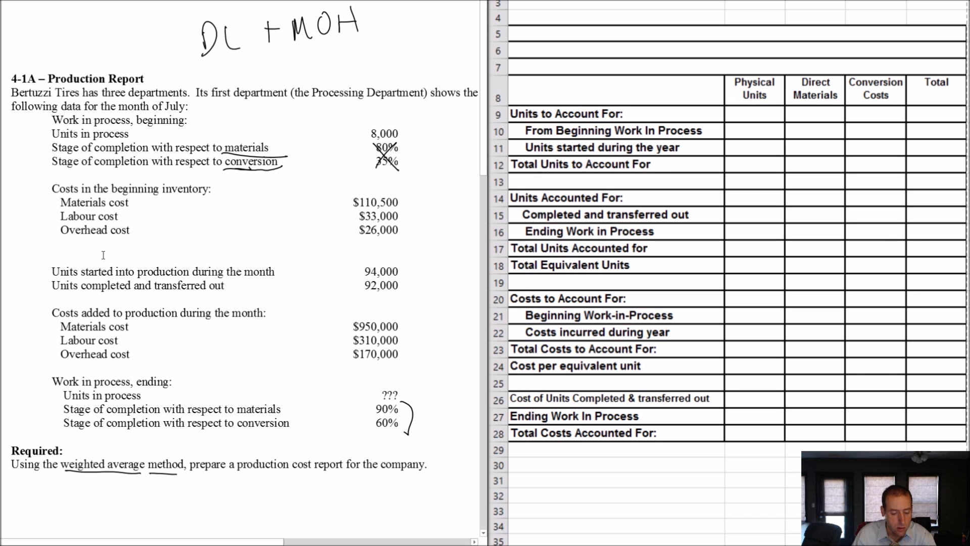
{"action": "scroll", "coordinate": [135, 272], "scroll_direction": "down", "scroll_amount": 1}
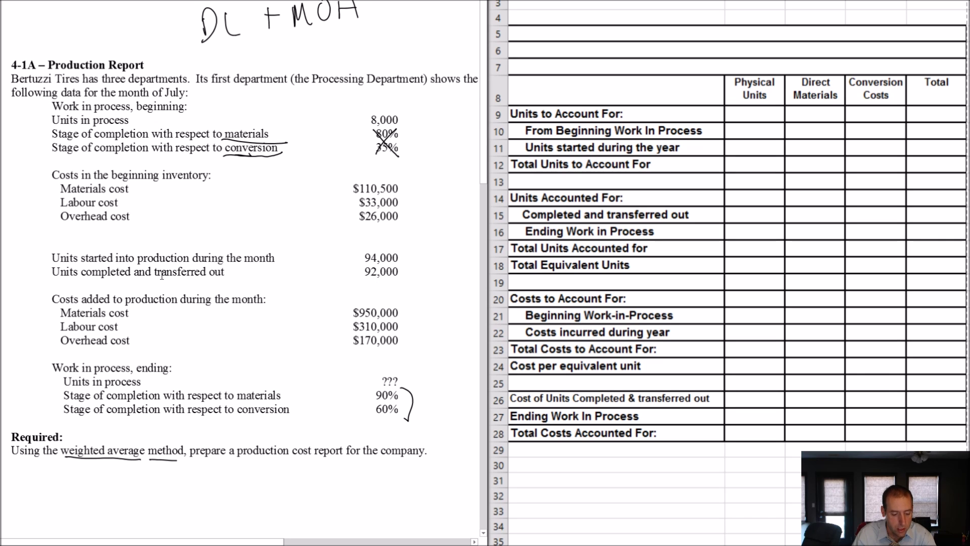
{"action": "scroll", "coordinate": [166, 339], "scroll_direction": "up", "scroll_amount": 1}
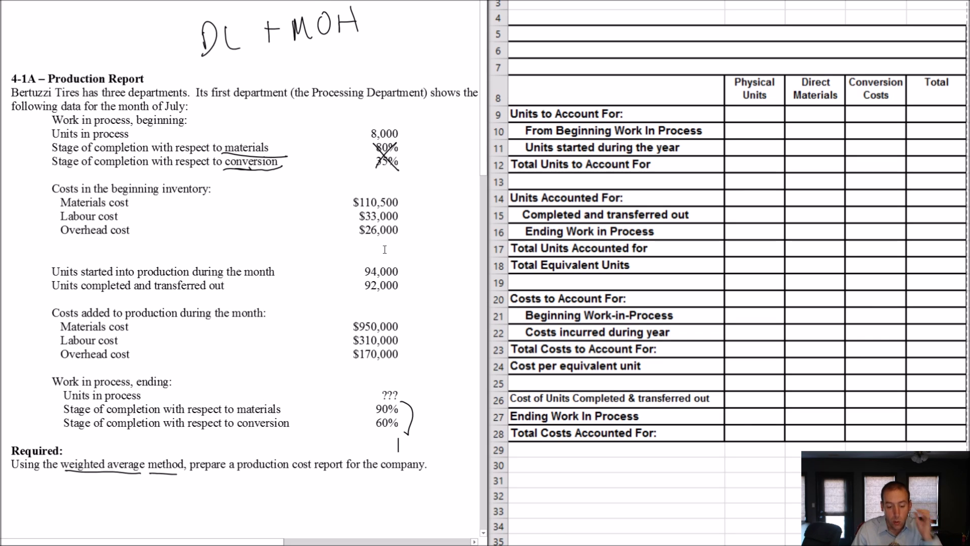
{"action": "left_click", "coordinate": [782, 34]}
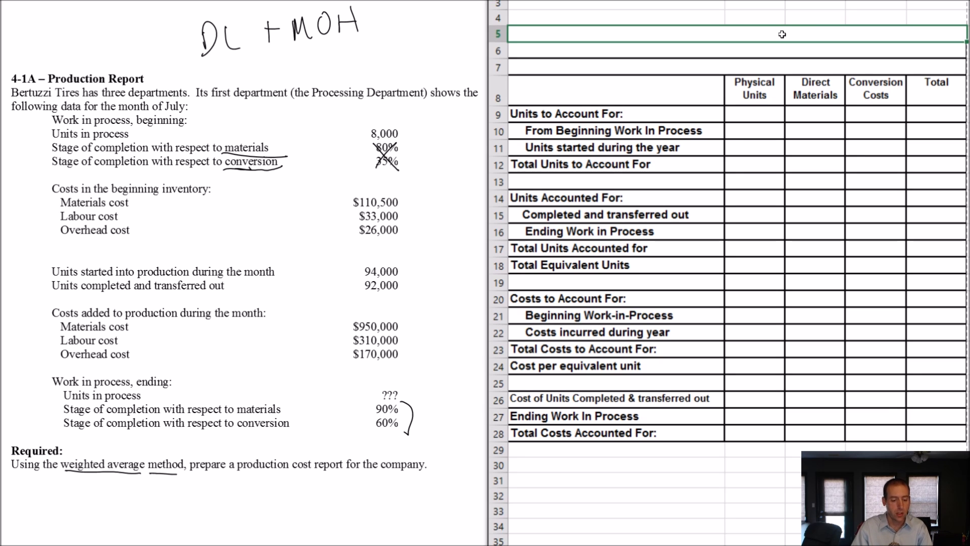
Enter 'Bertuzzi Tires' and 'Production Report - (Processing Department)' as the first two heading rows.
{"action": "type", "text": "Ber"}
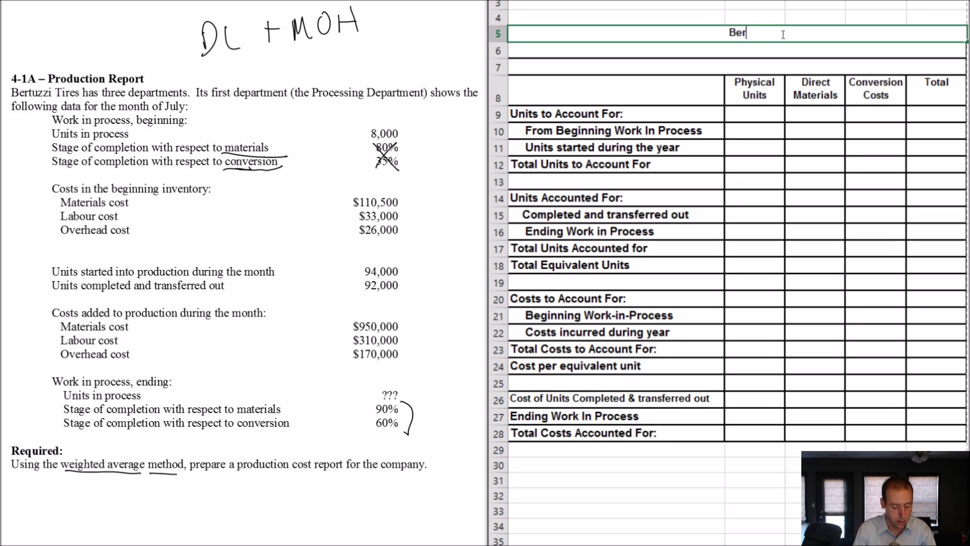
{"action": "type", "text": "tuzzi Tir"}
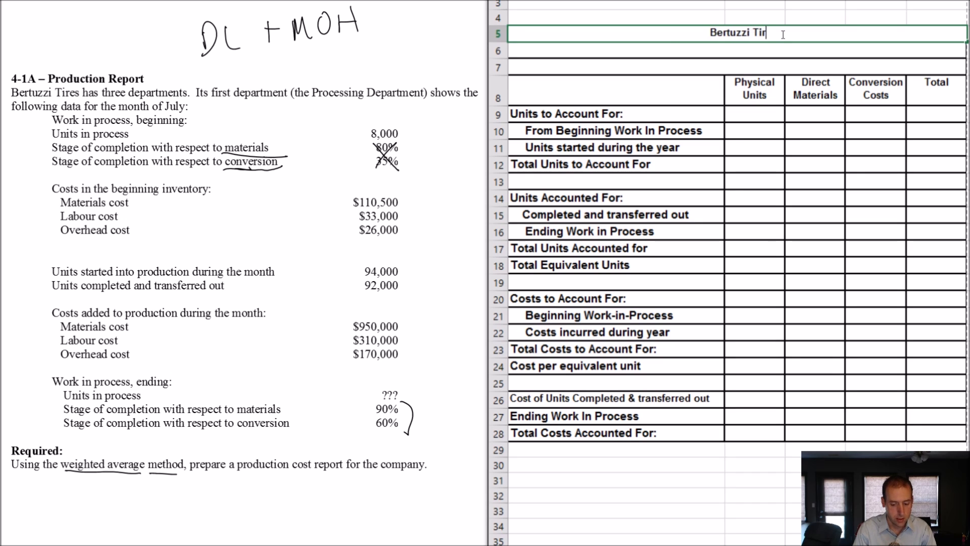
{"action": "type", "text": "es"}
{"action": "key", "text": "Return"}
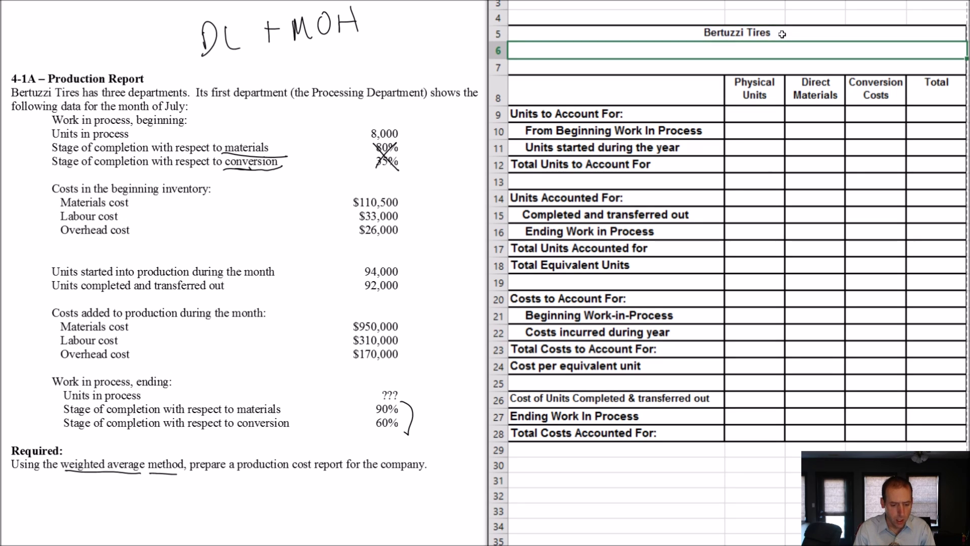
{"action": "type", "text": "Produ"}
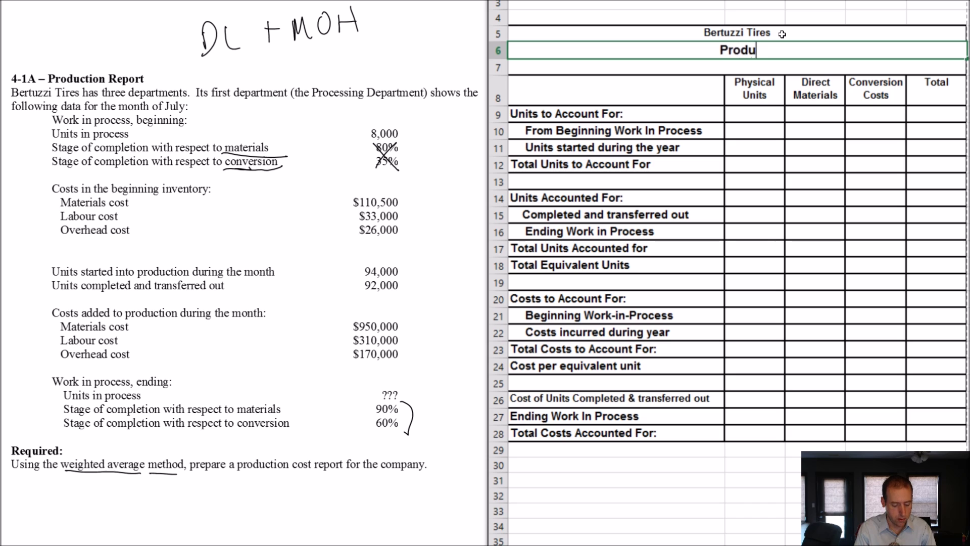
{"action": "type", "text": "ction Report "}
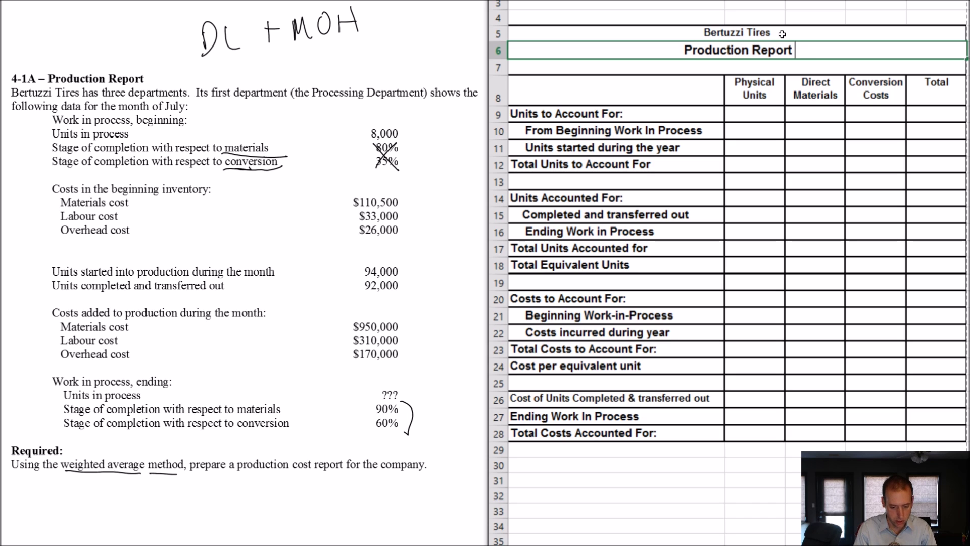
{"action": "type", "text": "- {rpoc"}
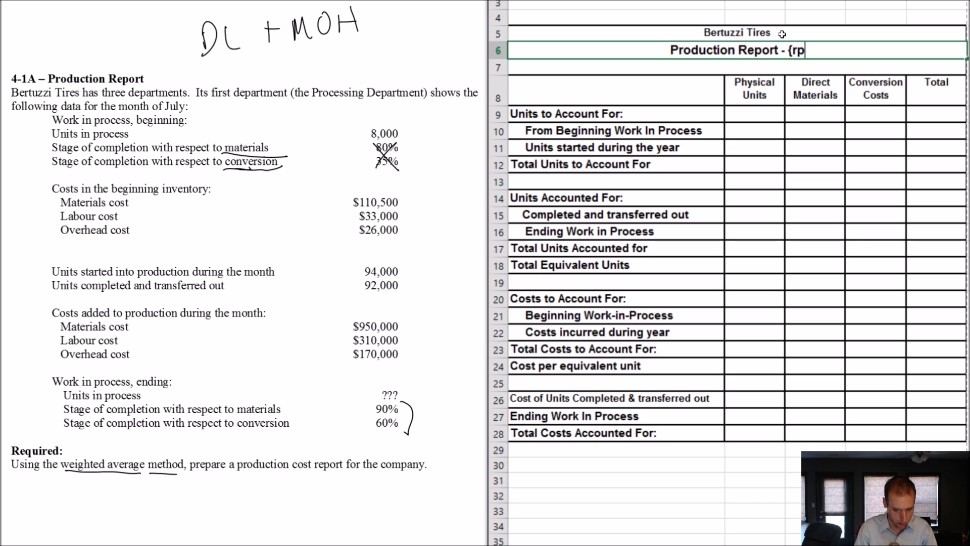
{"action": "key", "text": "BackSpace"}
{"action": "key", "text": "BackSpace"}
{"action": "key", "text": "BackSpace"}
{"action": "key", "text": "BackSpace"}
{"action": "key", "text": "BackSpace"}
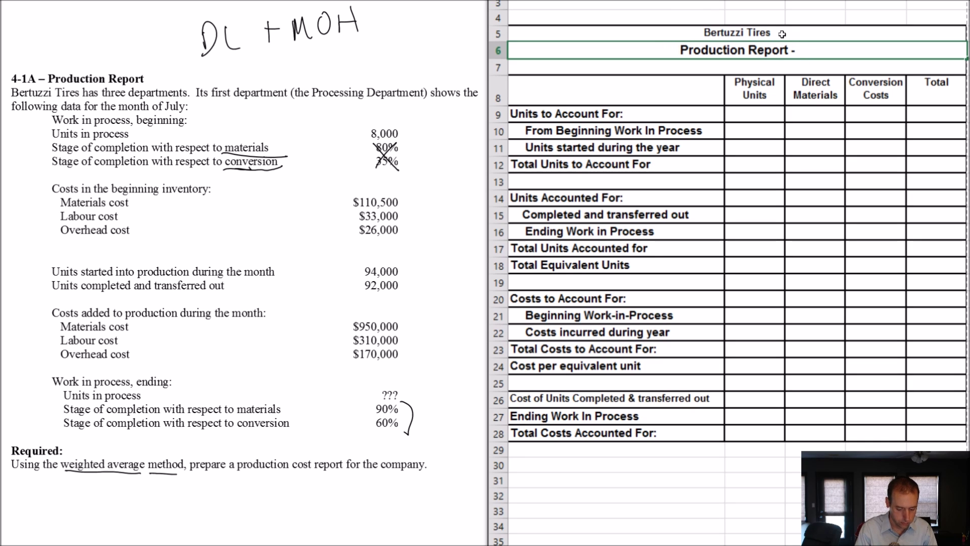
{"action": "type", "text": "(Processi"}
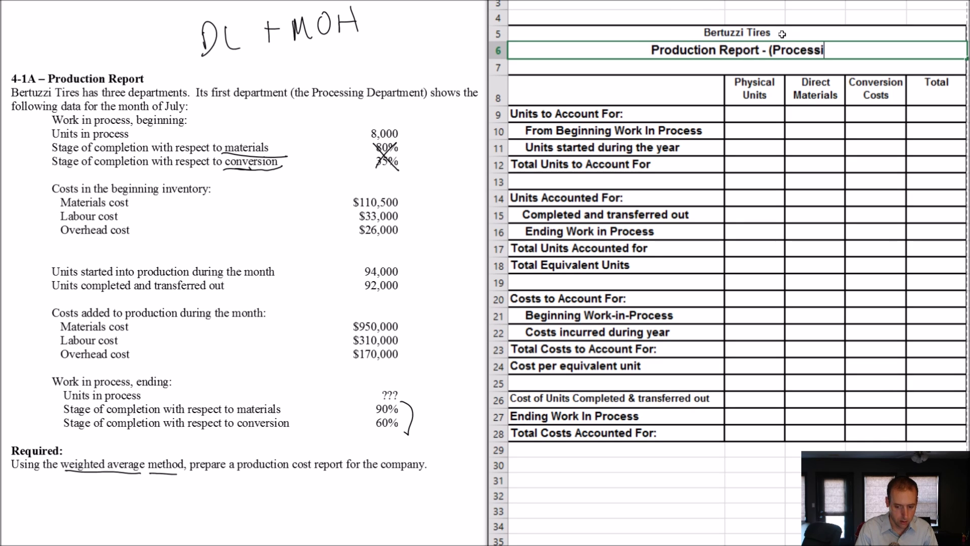
{"action": "type", "text": "ng Department"}
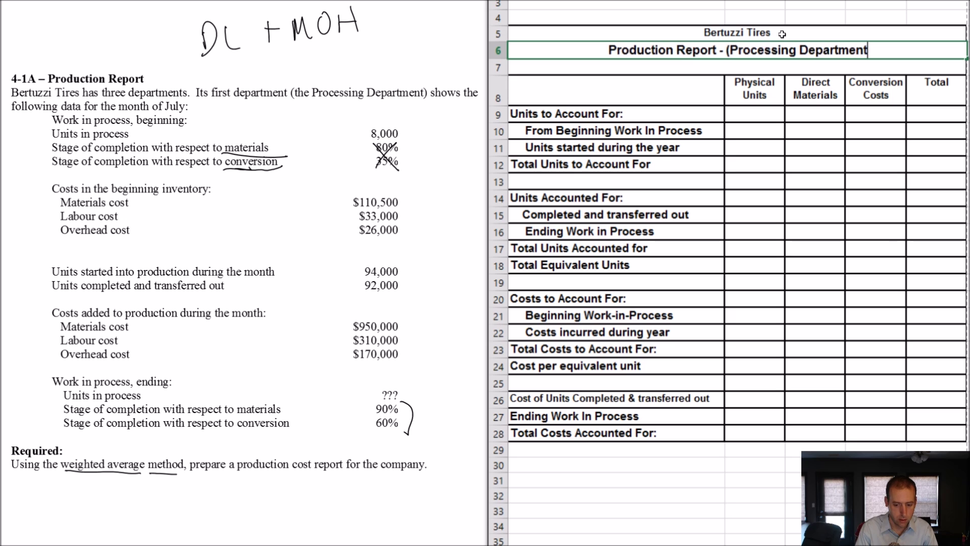
{"action": "type", "text": ")"}
{"action": "key", "text": "Return"}
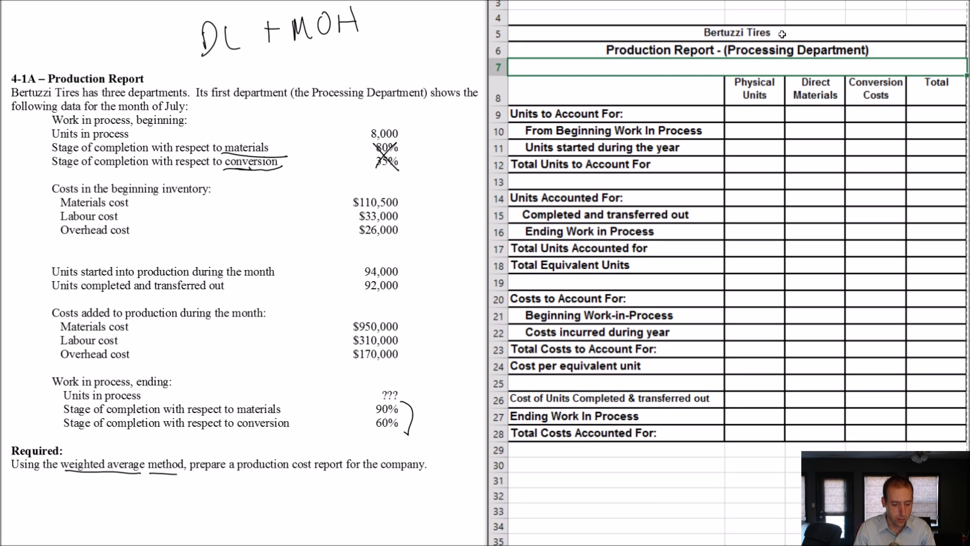
Add the date line 'For the Month Ended July 31' in row 7.
{"action": "type", "text": "For the"}
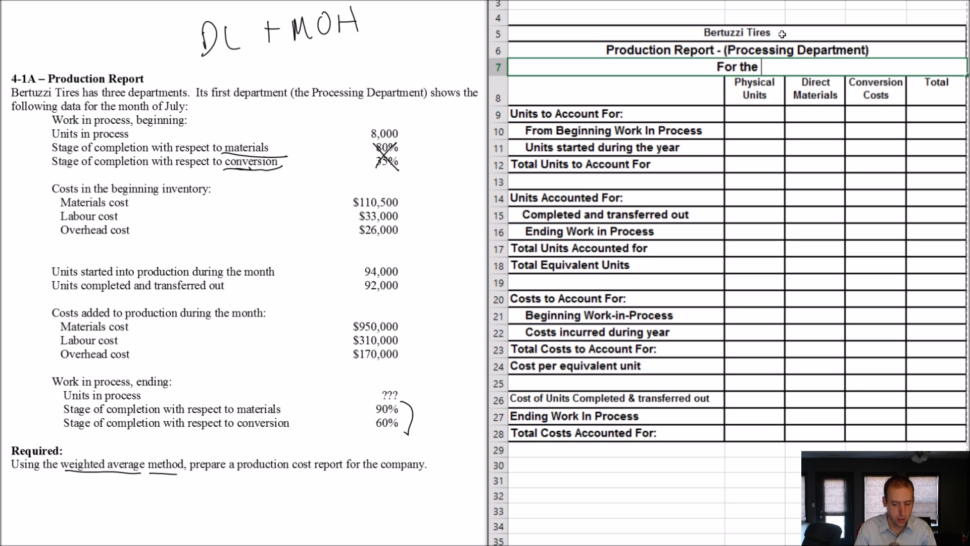
{"action": "type", "text": " Month Ended"}
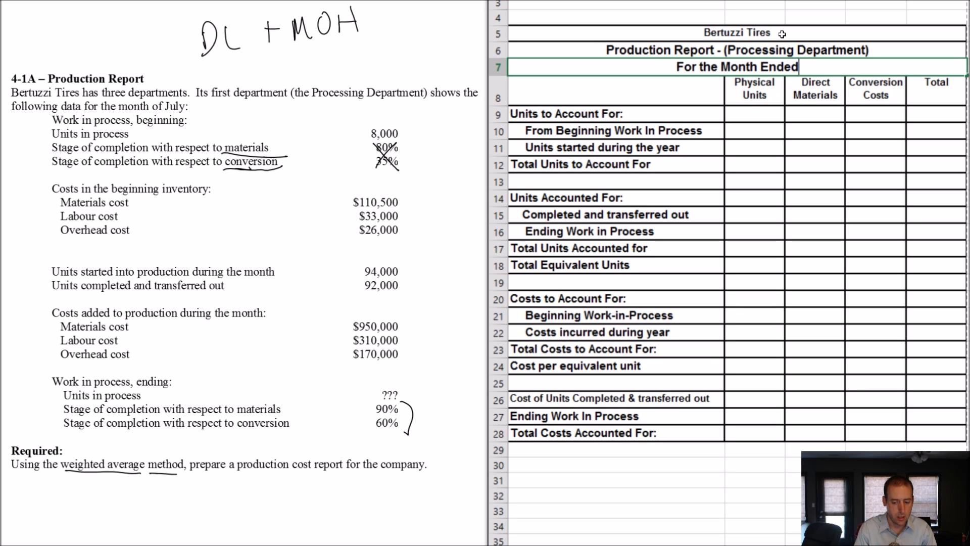
{"action": "type", "text": " July 31"}
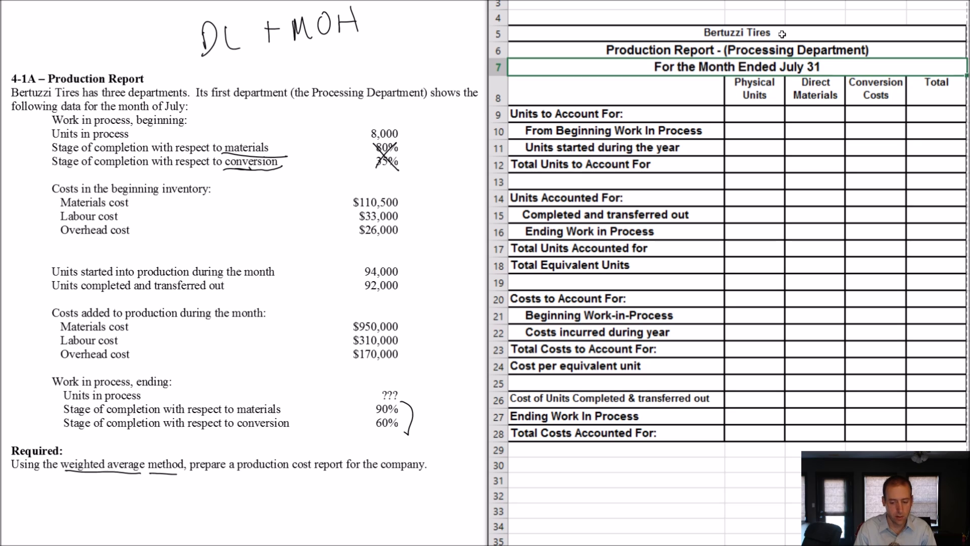
{"action": "key", "text": "Return"}
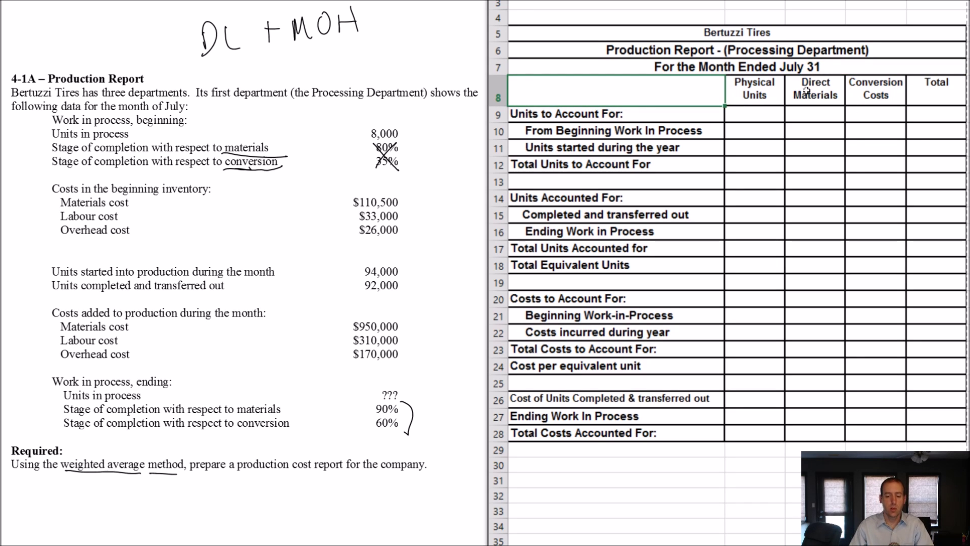
{"action": "left_click", "coordinate": [782, 34]}
{"action": "left_click", "coordinate": [776, 50]}
{"action": "left_click", "coordinate": [775, 67]}
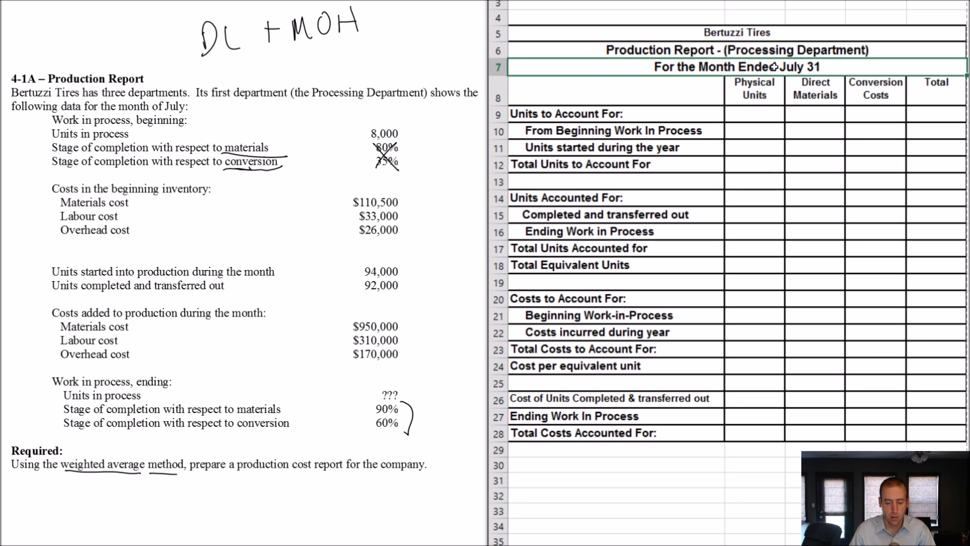
{"action": "left_click", "coordinate": [751, 132]}
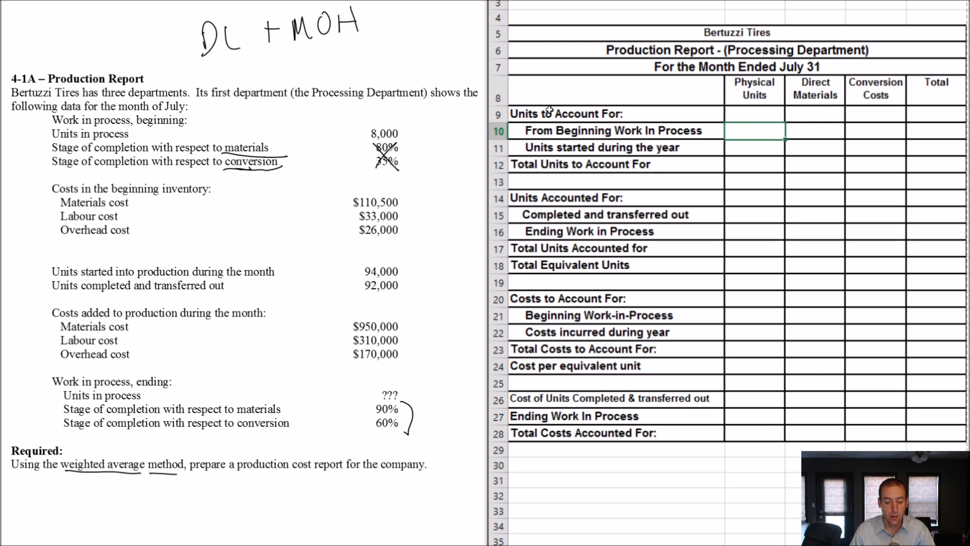
Fill the units section A9:E18 yellow and the costs section A20:E28 lavender.
{"action": "mouse_move", "coordinate": [538, 112]}
{"action": "left_mouse_down"}
{"action": "mouse_move", "coordinate": [757, 266]}
{"action": "mouse_move", "coordinate": [917, 259]}
{"action": "left_mouse_up"}
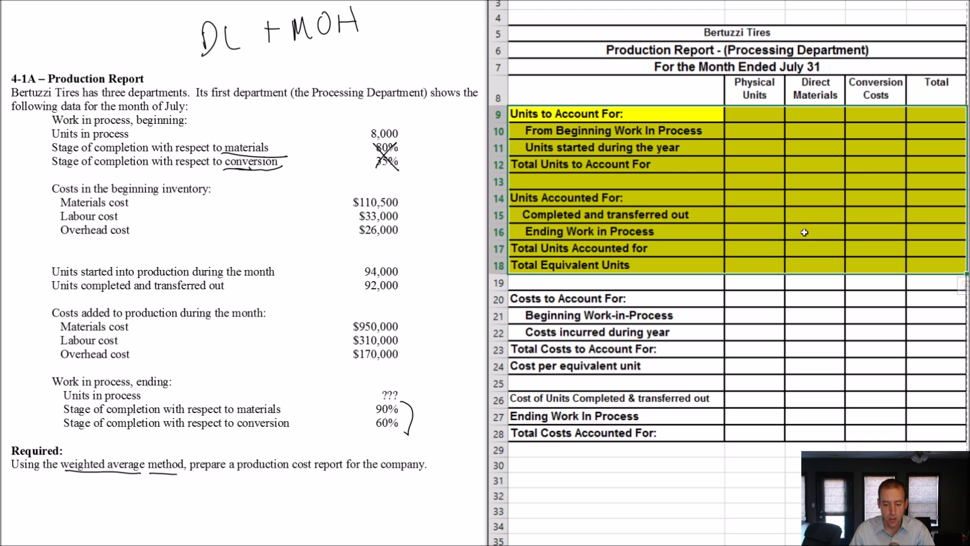
{"action": "left_click", "coordinate": [805, 232]}
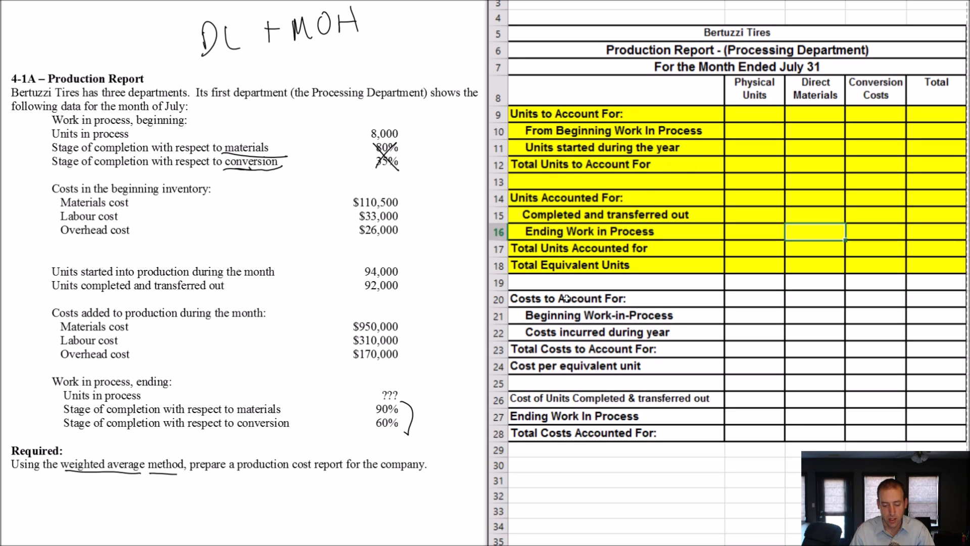
{"action": "mouse_move", "coordinate": [545, 297]}
{"action": "left_mouse_down"}
{"action": "mouse_move", "coordinate": [859, 360]}
{"action": "mouse_move", "coordinate": [915, 410]}
{"action": "mouse_move", "coordinate": [941, 412]}
{"action": "mouse_move", "coordinate": [940, 431]}
{"action": "left_mouse_up"}
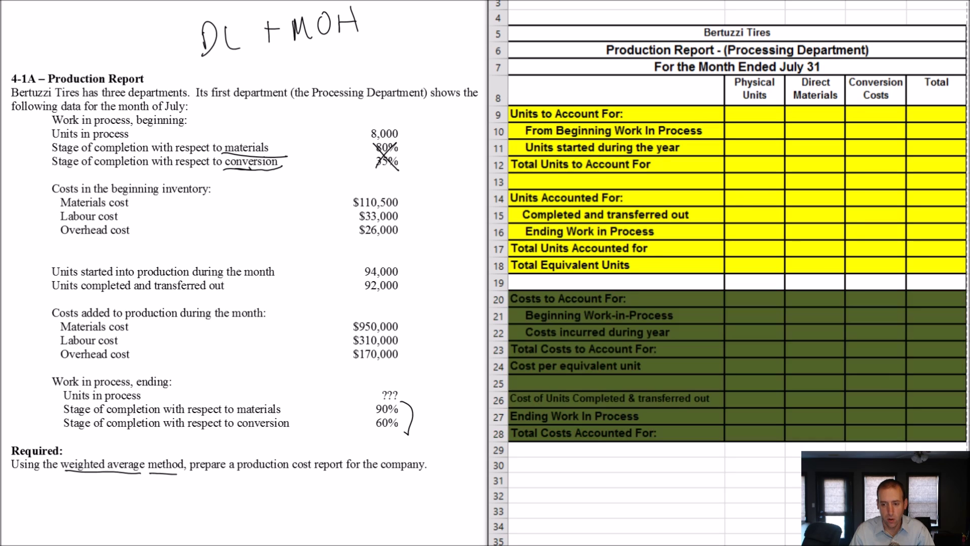
{"action": "left_click", "coordinate": [597, 3]}
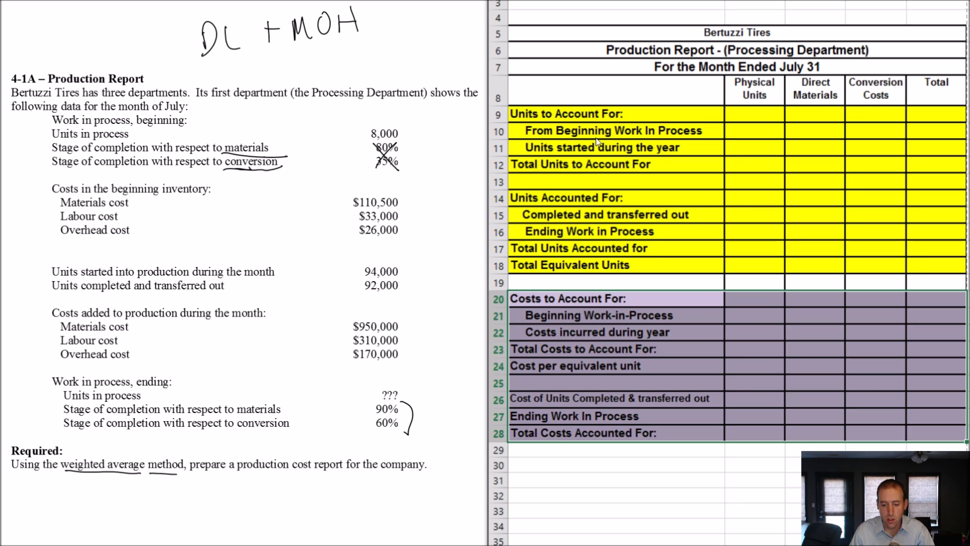
{"action": "left_click", "coordinate": [574, 114]}
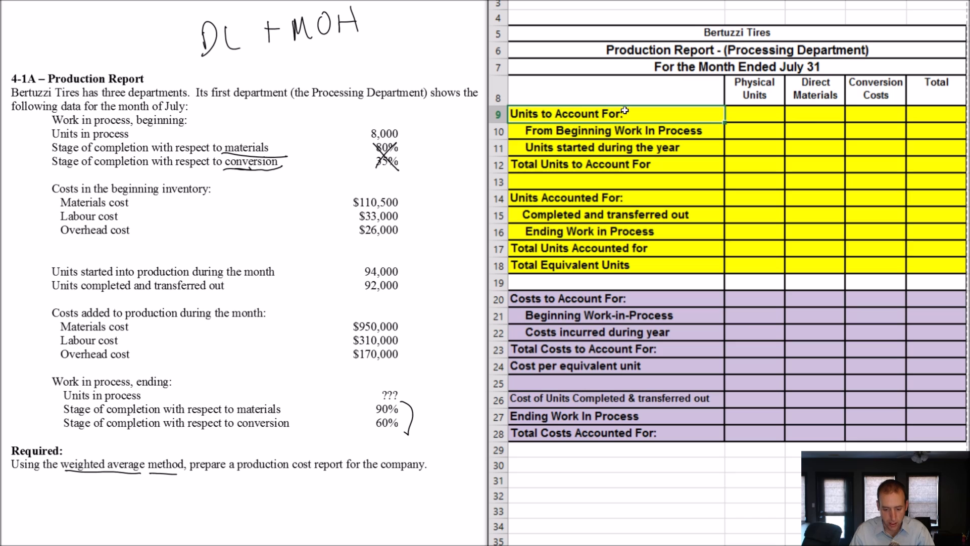
{"action": "left_click_drag", "start_coordinate": [632, 112], "coordinate": [909, 263]}
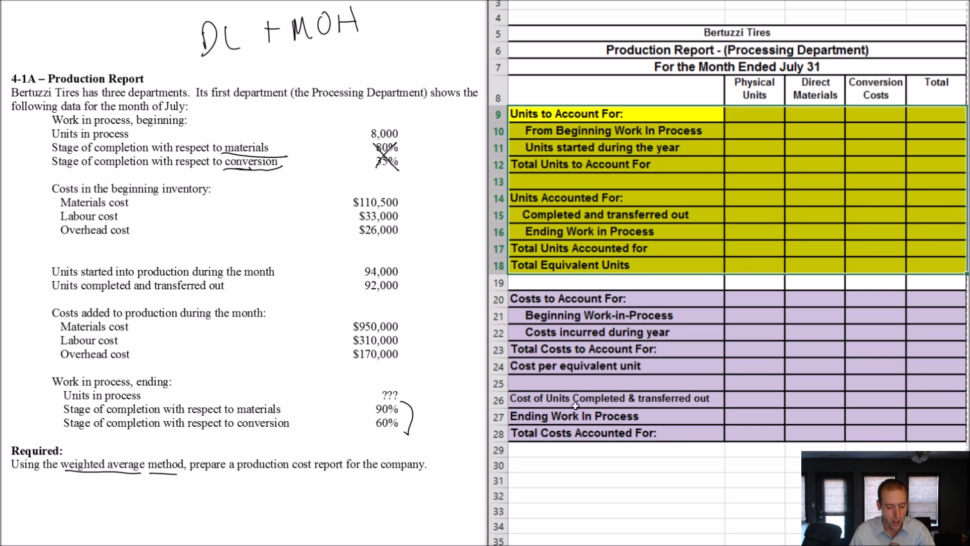
{"action": "left_click", "coordinate": [675, 233]}
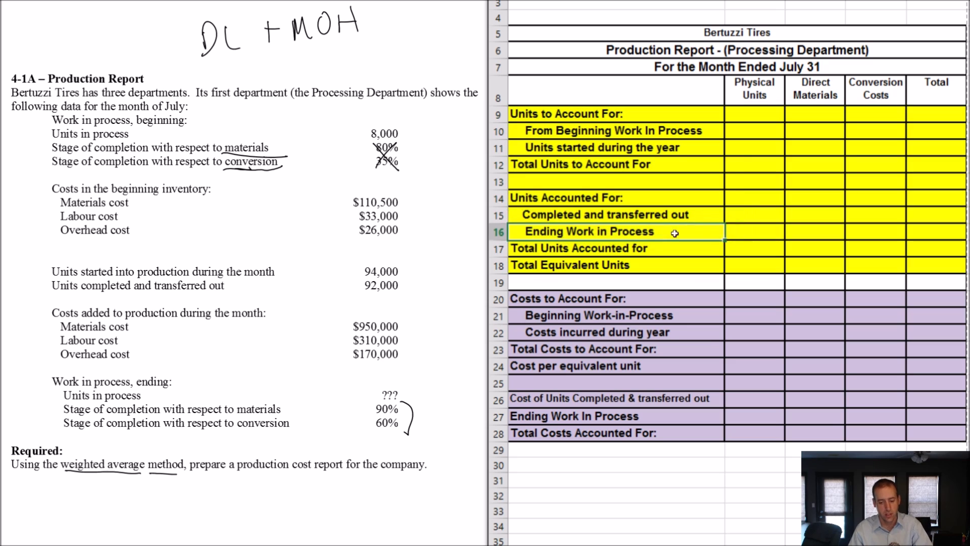
{"action": "key", "text": "Up"}
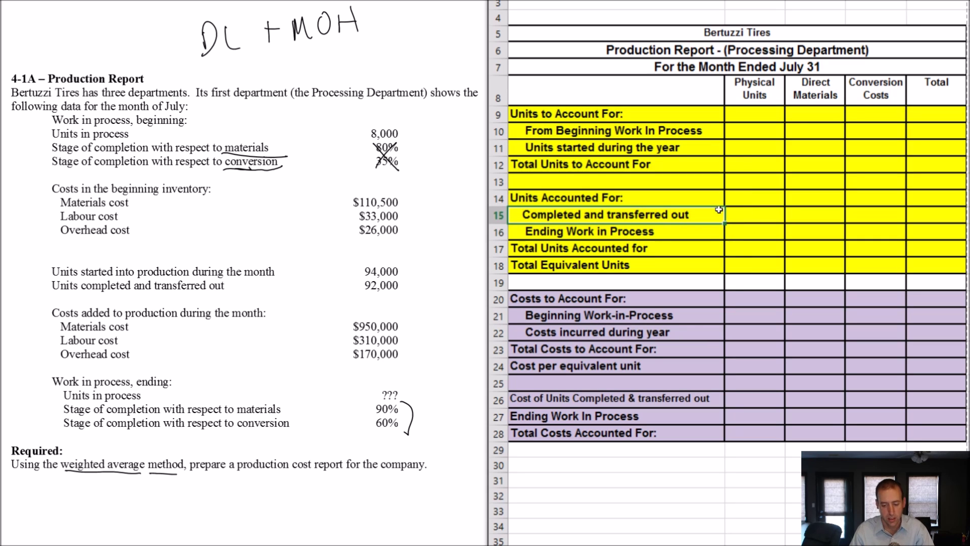
{"action": "left_click", "coordinate": [525, 302]}
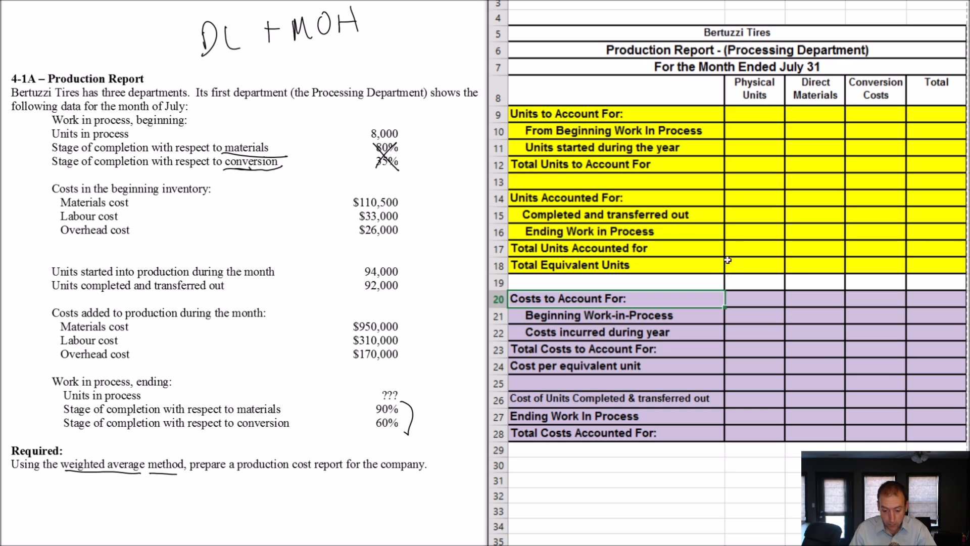
{"action": "left_click", "coordinate": [743, 134]}
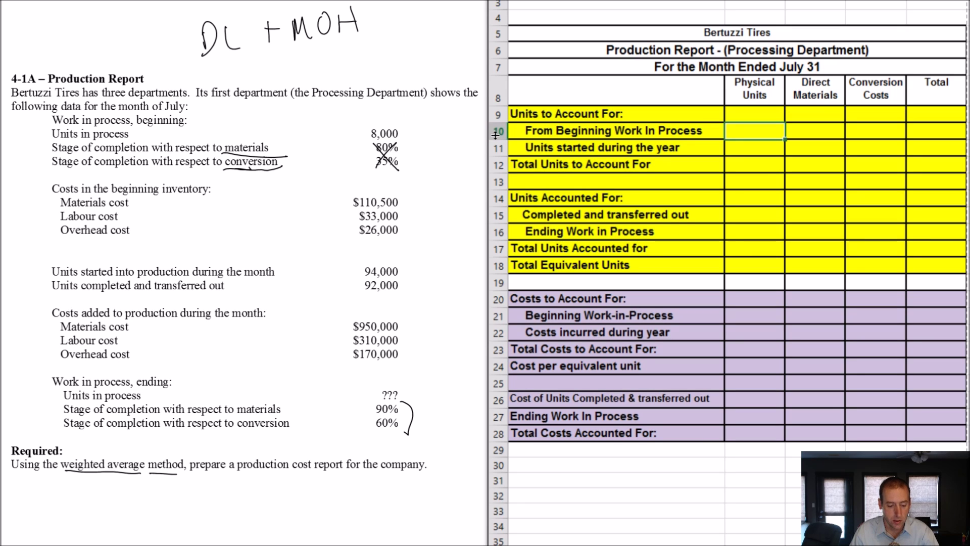
Enter 8,000 beginning units in B10 and 94,000 units started in B11.
{"action": "left_click", "coordinate": [50, 118]}
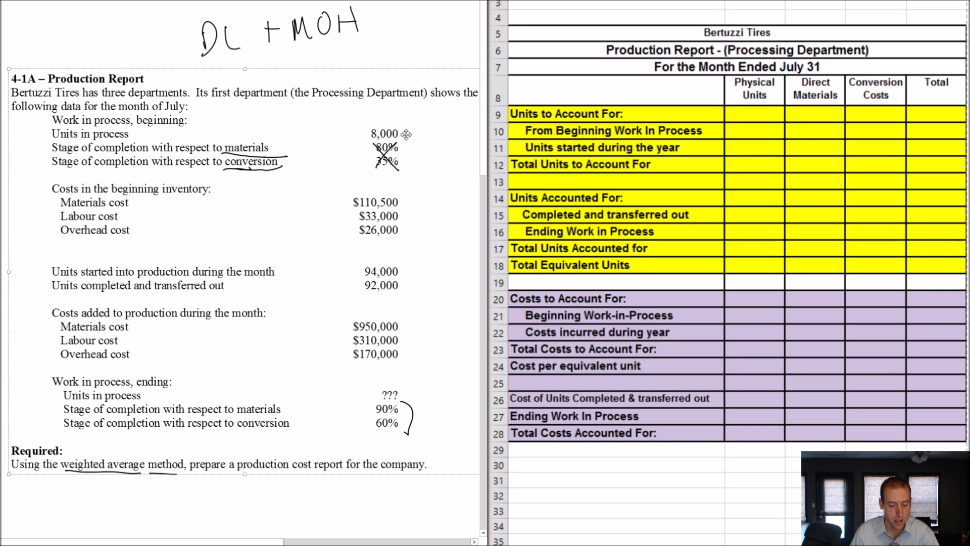
{"action": "left_click", "coordinate": [794, 145]}
{"action": "left_click", "coordinate": [757, 134]}
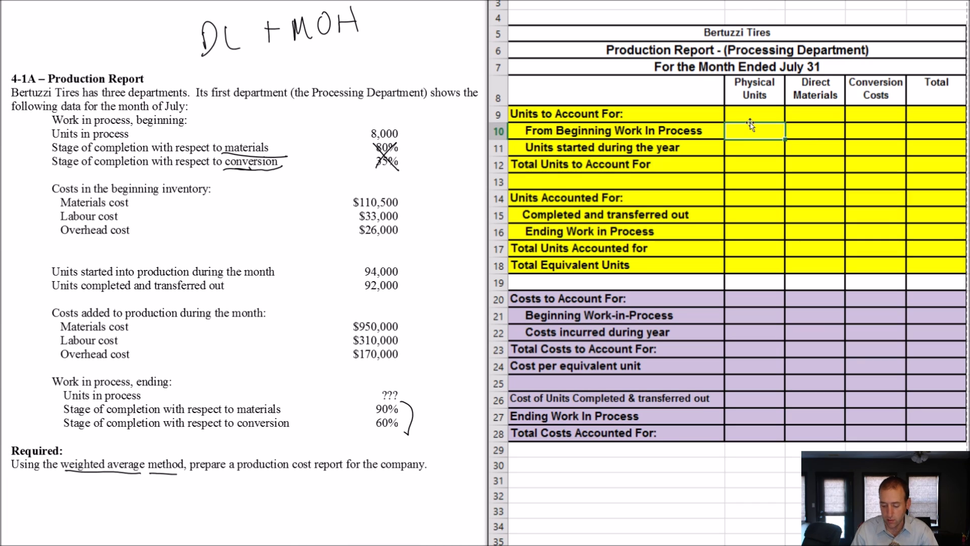
{"action": "type", "text": "8,000"}
{"action": "key", "text": "Return"}
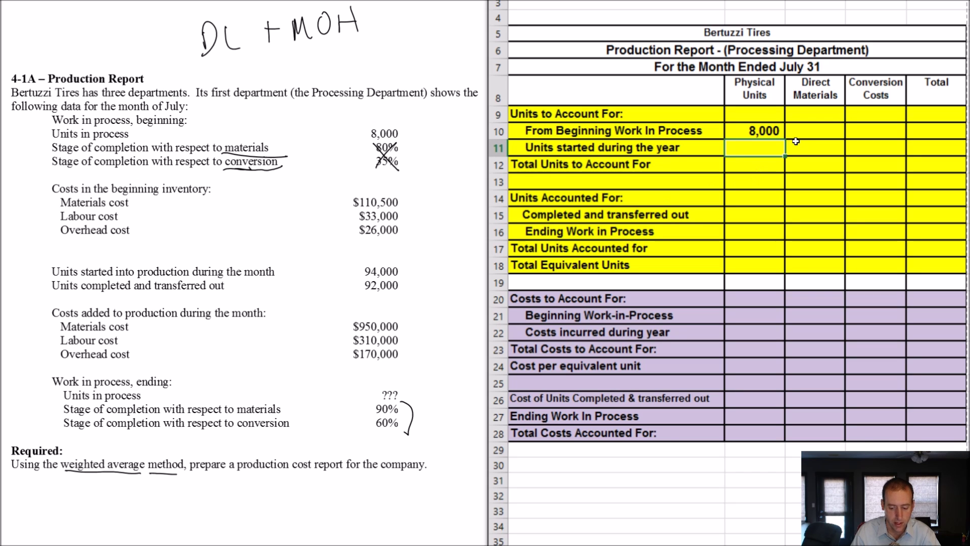
{"action": "type", "text": "94,000"}
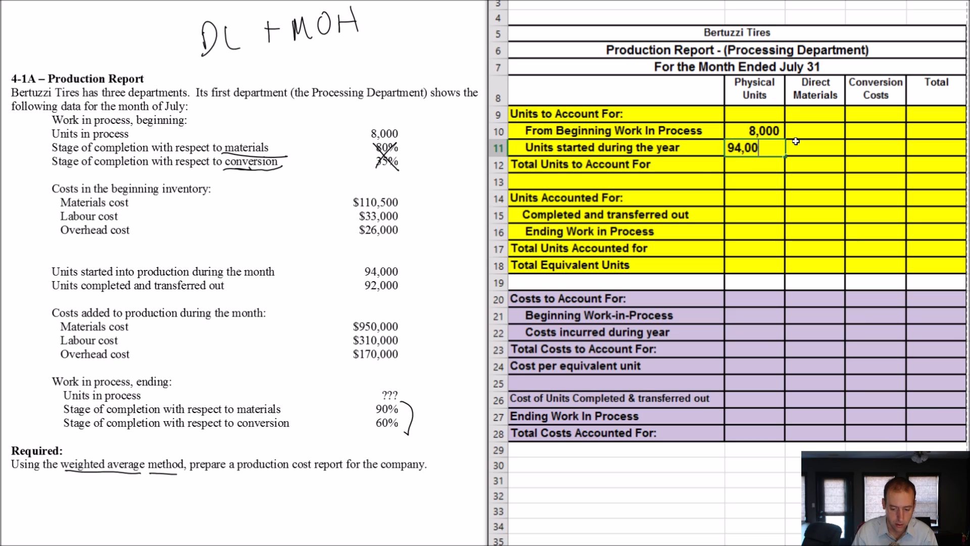
{"action": "key", "text": "Return"}
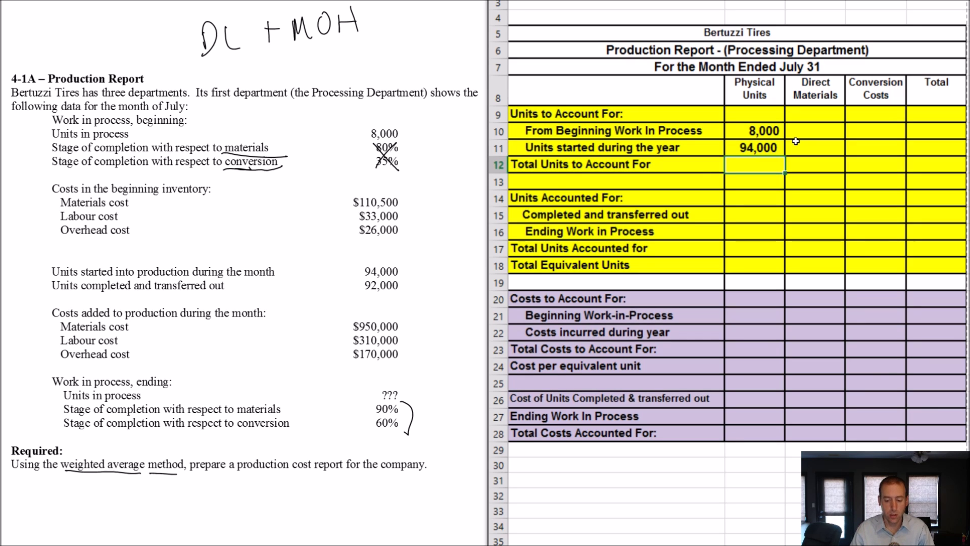
Total the units to account for with =B10+B11, giving 102,000.
{"action": "type", "text": "="}
{"action": "left_click", "coordinate": [766, 131]}
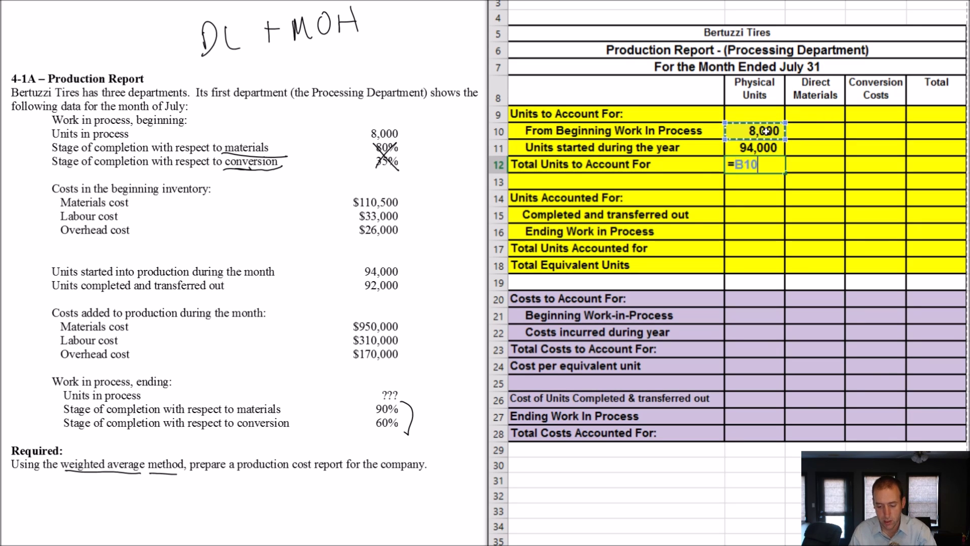
{"action": "type", "text": "+"}
{"action": "left_click", "coordinate": [762, 148]}
{"action": "key", "text": "Return"}
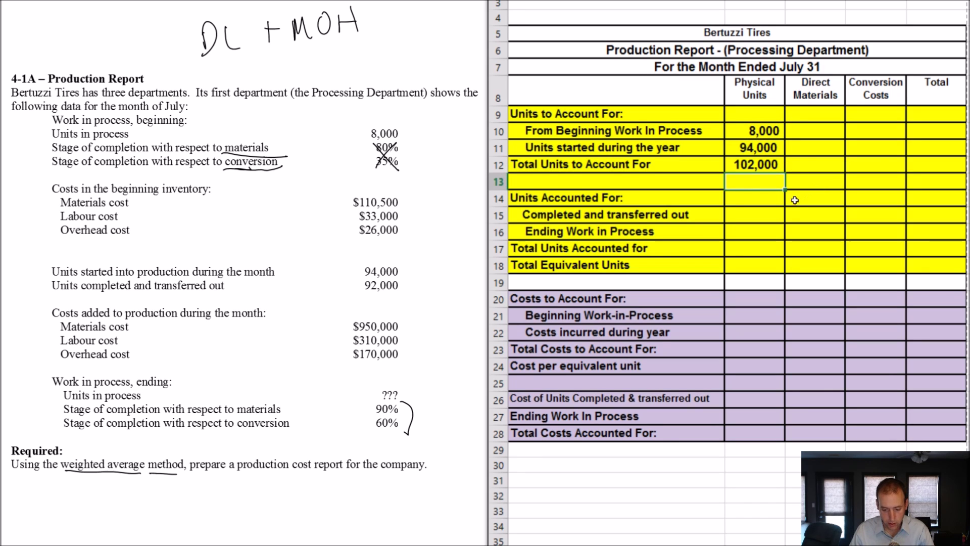
{"action": "left_click", "coordinate": [748, 213]}
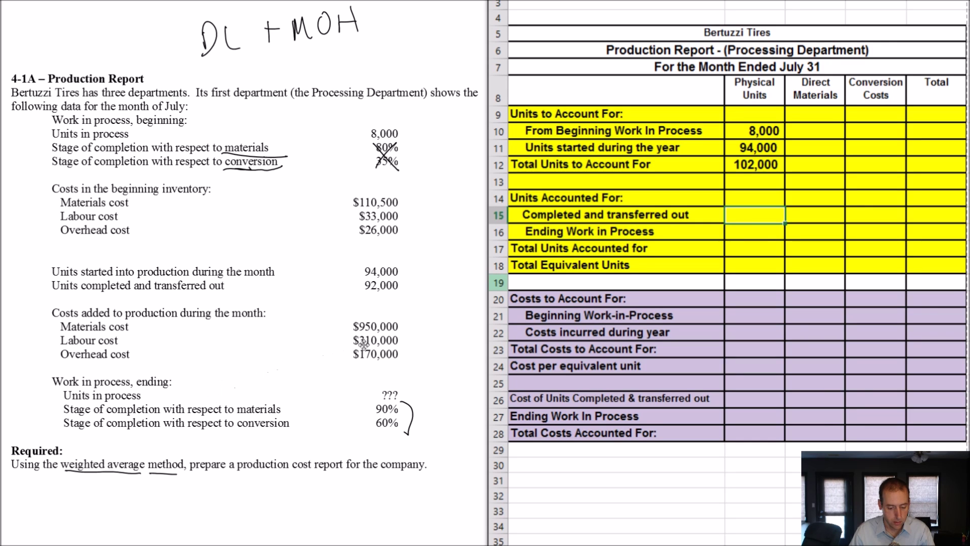
Enter 92,000 units completed and transferred out in B15.
{"action": "left_click", "coordinate": [104, 286]}
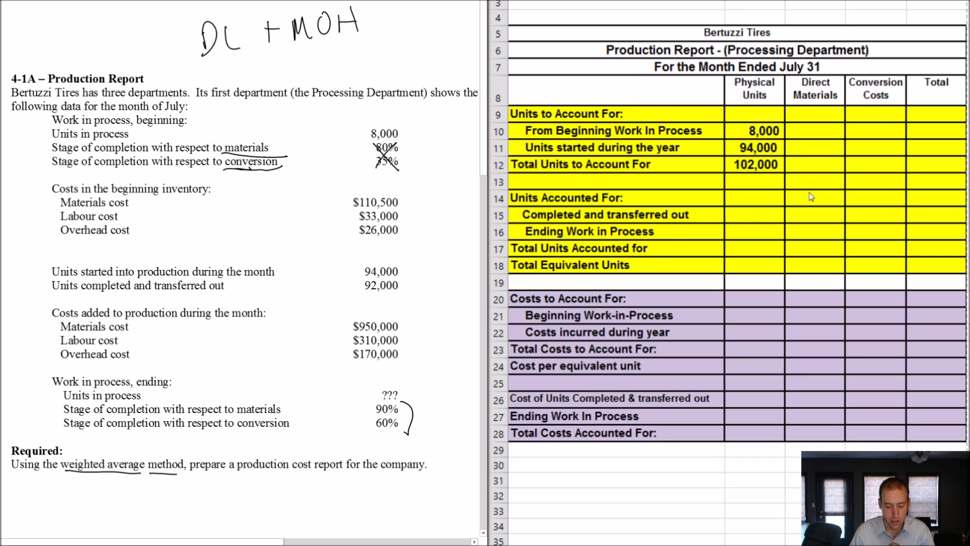
{"action": "left_click", "coordinate": [780, 212]}
{"action": "type", "text": "92,0"}
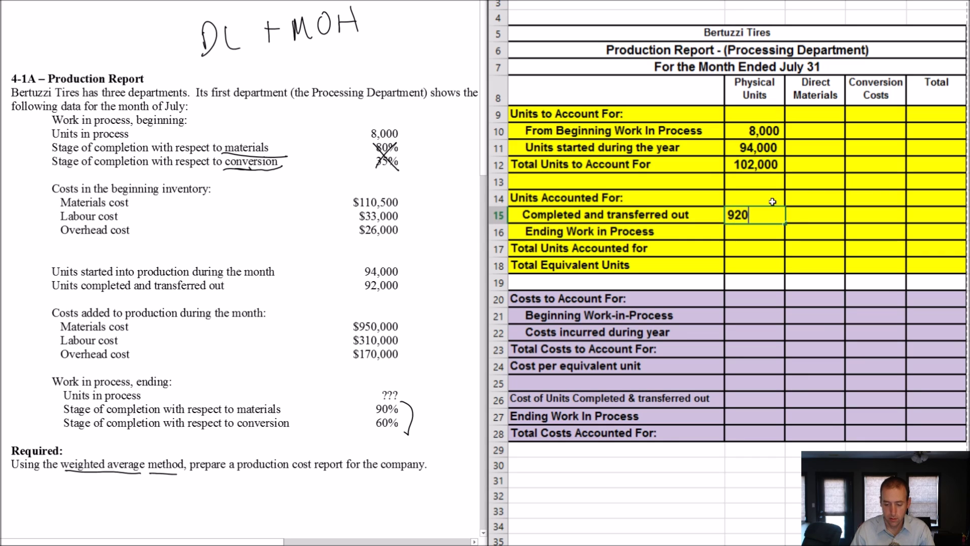
{"action": "type", "text": "00"}
{"action": "key", "text": "Return"}
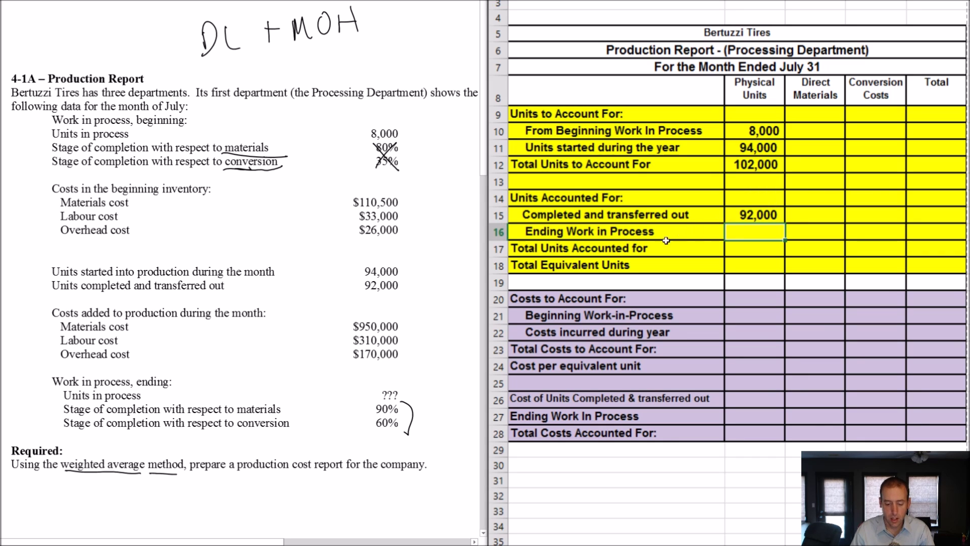
Put a ??? placeholder for ending work-in-process units in B16.
{"action": "left_click", "coordinate": [74, 383]}
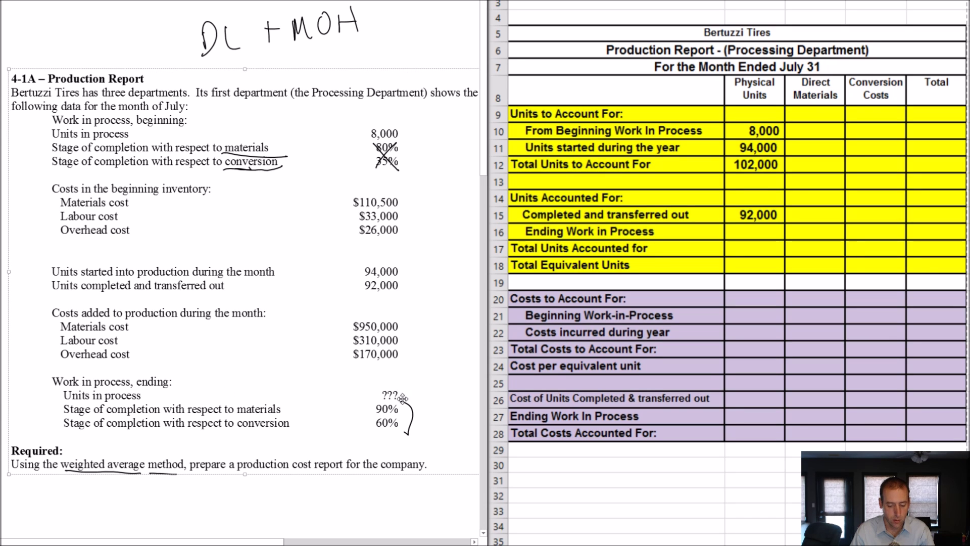
{"action": "left_click", "coordinate": [771, 226]}
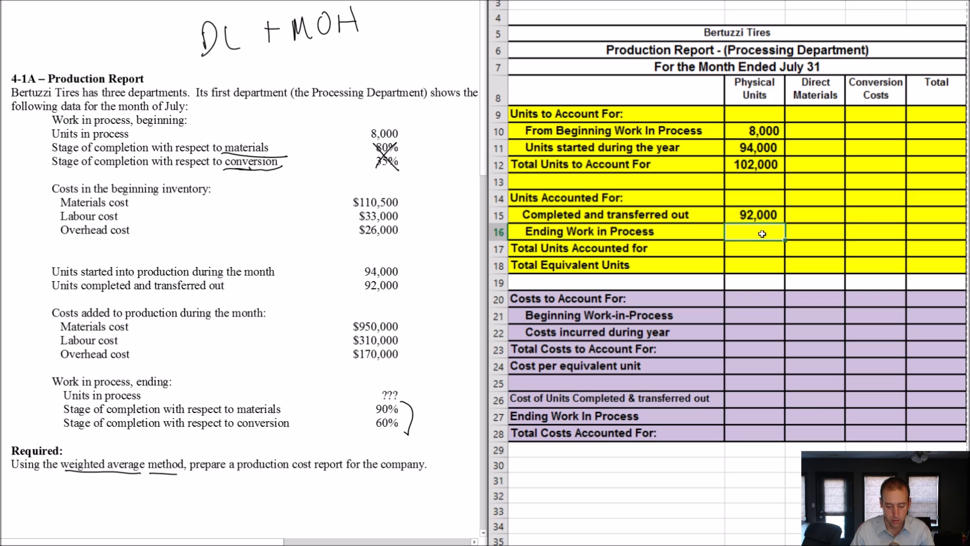
{"action": "type", "text": "???"}
{"action": "key", "text": "Return"}
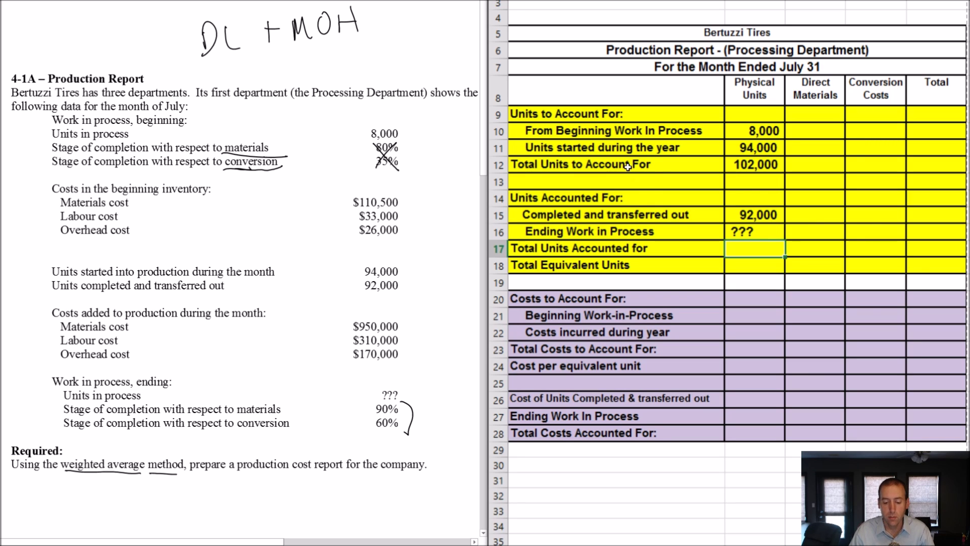
{"action": "left_click_drag", "start_coordinate": [627, 166], "coordinate": [753, 164]}
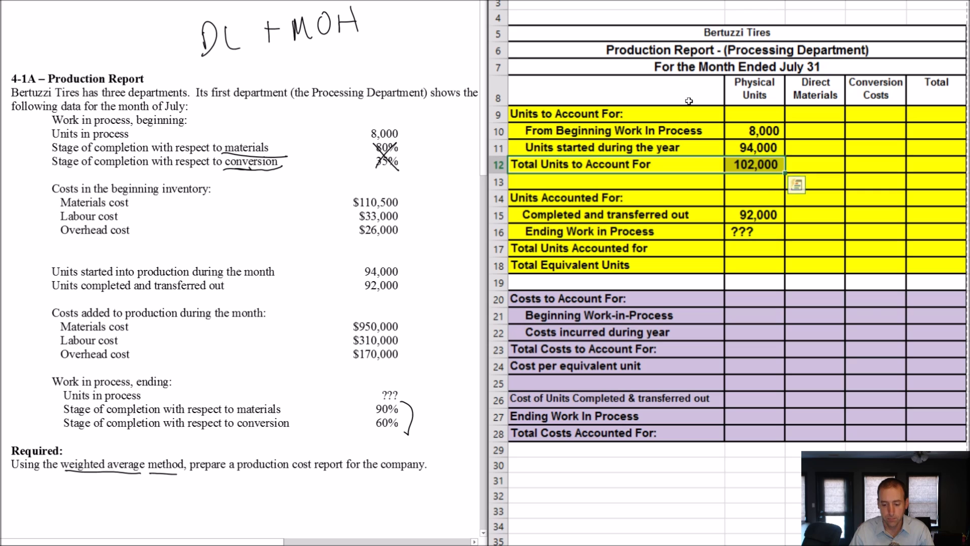
Shade the Total Units to Account For cells A12:B12 light blue.
{"action": "right_click", "coordinate": [686, 163]}
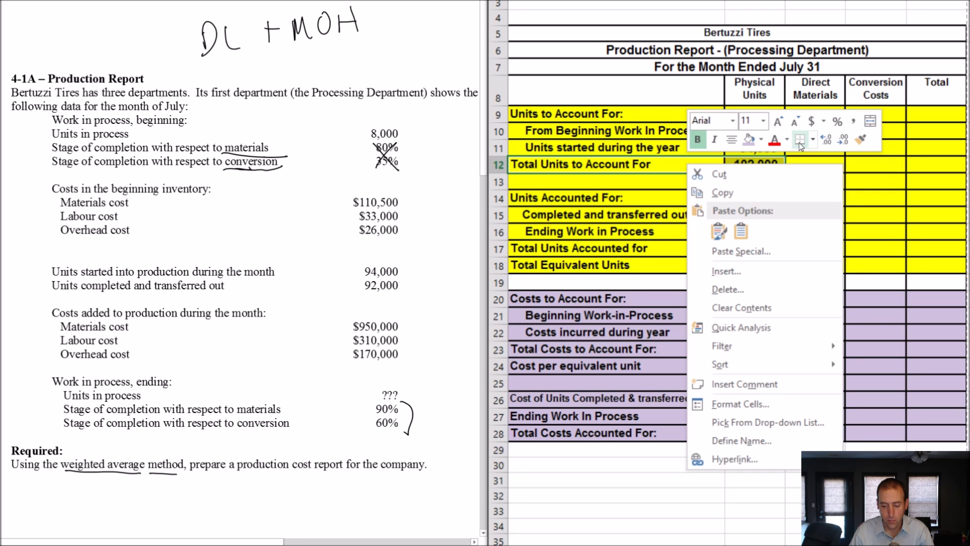
{"action": "left_click", "coordinate": [761, 140]}
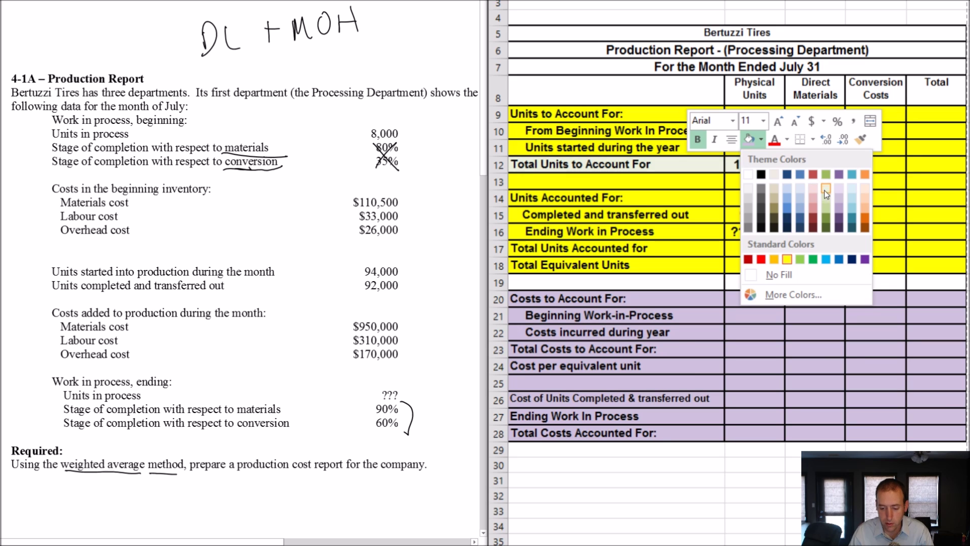
{"action": "left_click", "coordinate": [794, 195]}
{"action": "left_click", "coordinate": [796, 215]}
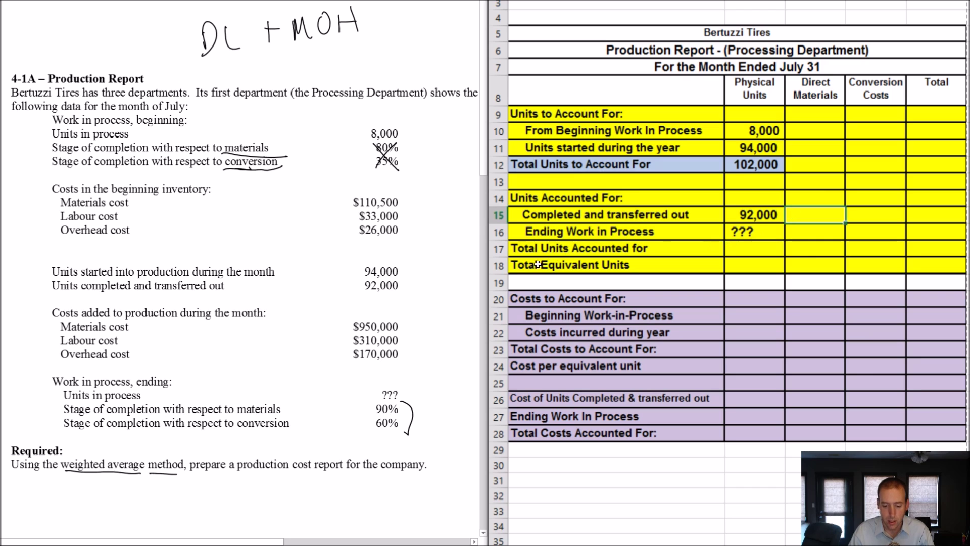
Shade the Total Units Accounted for row A17:B17 light blue, undoing the accidental fill on row 18.
{"action": "left_click_drag", "start_coordinate": [540, 268], "coordinate": [740, 265]}
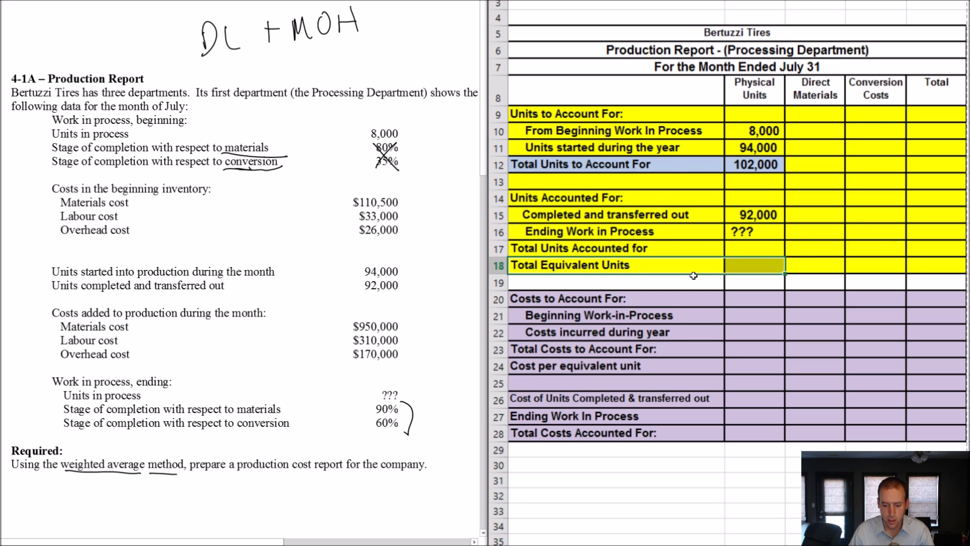
{"action": "right_click", "coordinate": [704, 265]}
{"action": "left_click", "coordinate": [766, 216]}
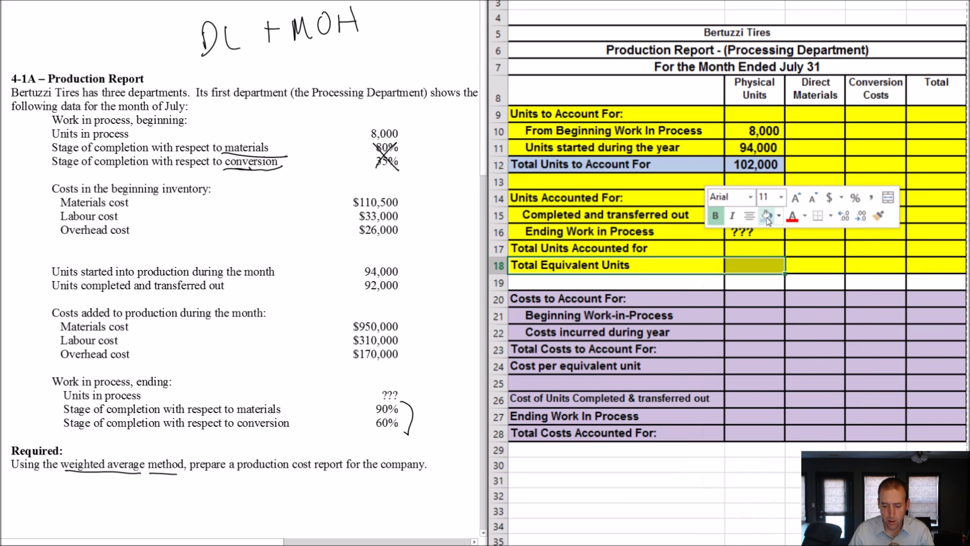
{"action": "left_click", "coordinate": [667, 128]}
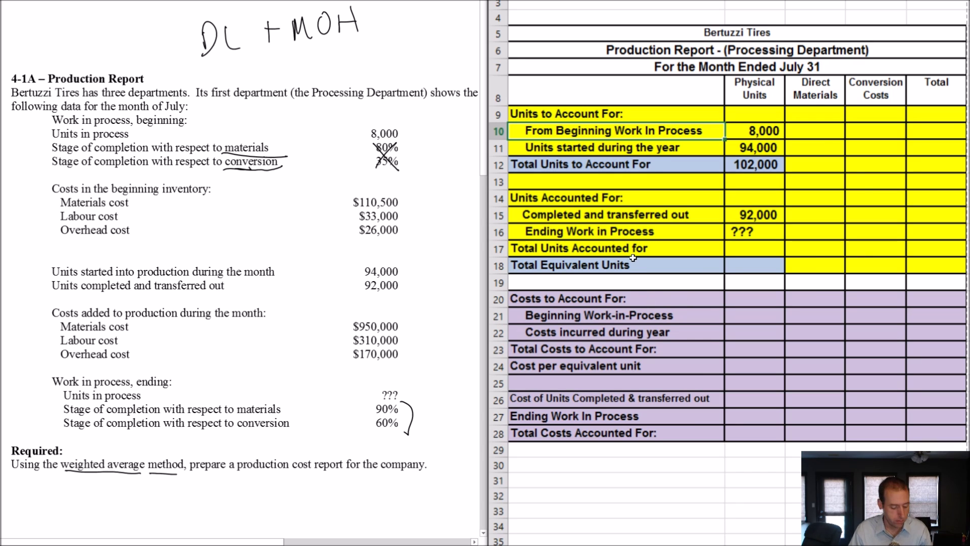
{"action": "key", "text": "ctrl+z"}
{"action": "left_click", "coordinate": [755, 243]}
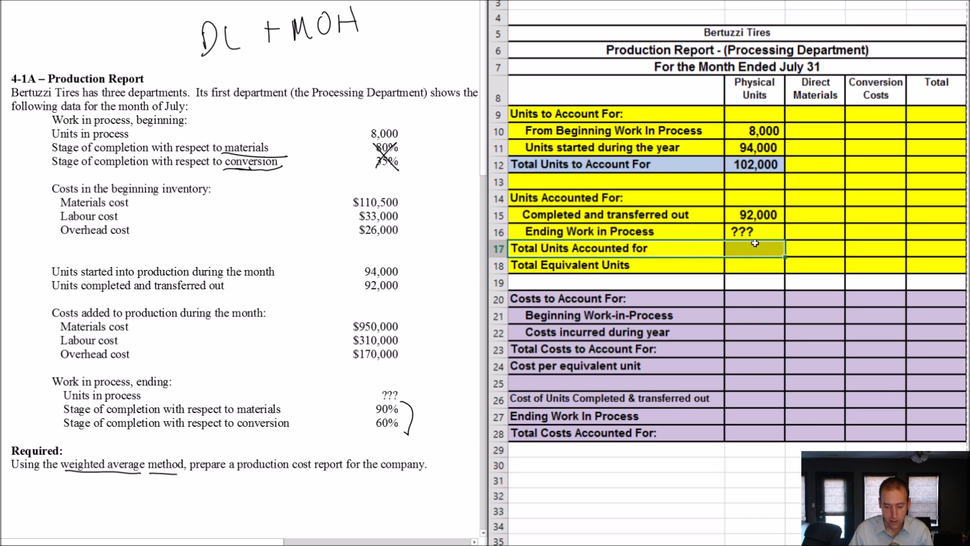
{"action": "right_click", "coordinate": [735, 247]}
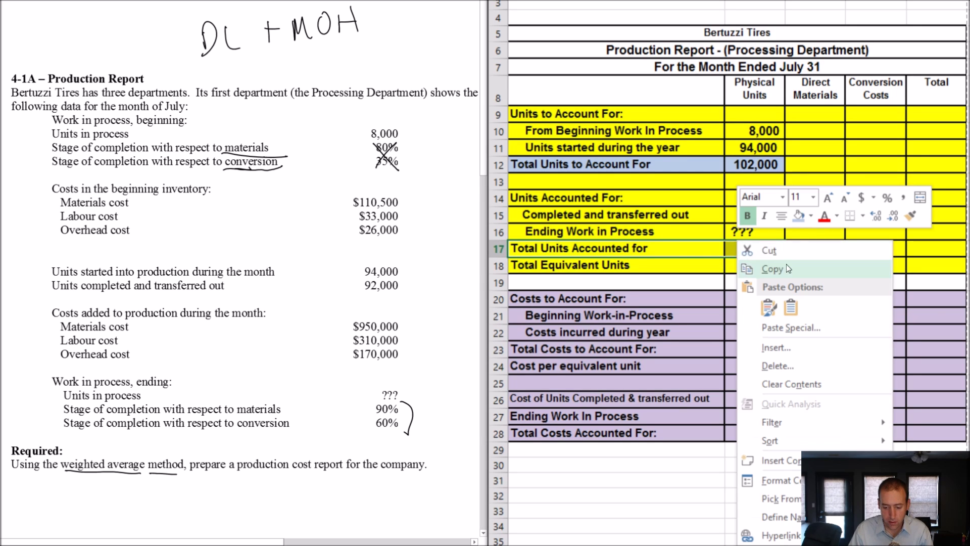
{"action": "left_click", "coordinate": [799, 216]}
{"action": "left_click", "coordinate": [705, 188]}
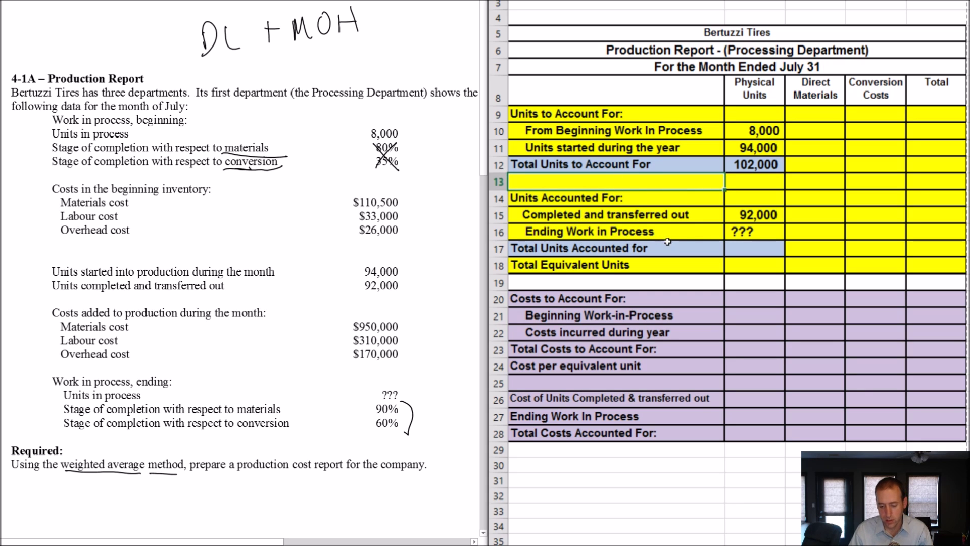
Enter 102,000 in B17 and replace the ??? in B16 with 10,000 ending units.
{"action": "left_click", "coordinate": [747, 247]}
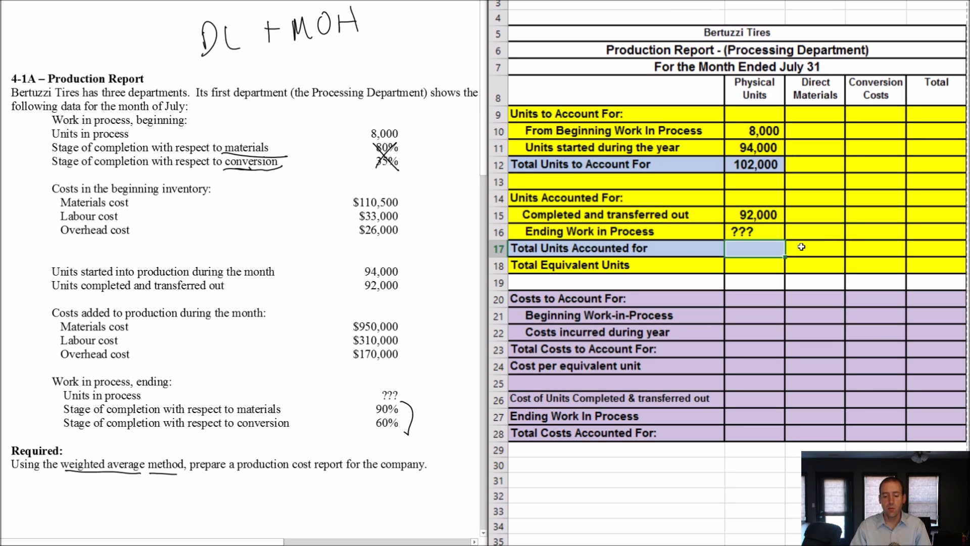
{"action": "type", "text": "1"}
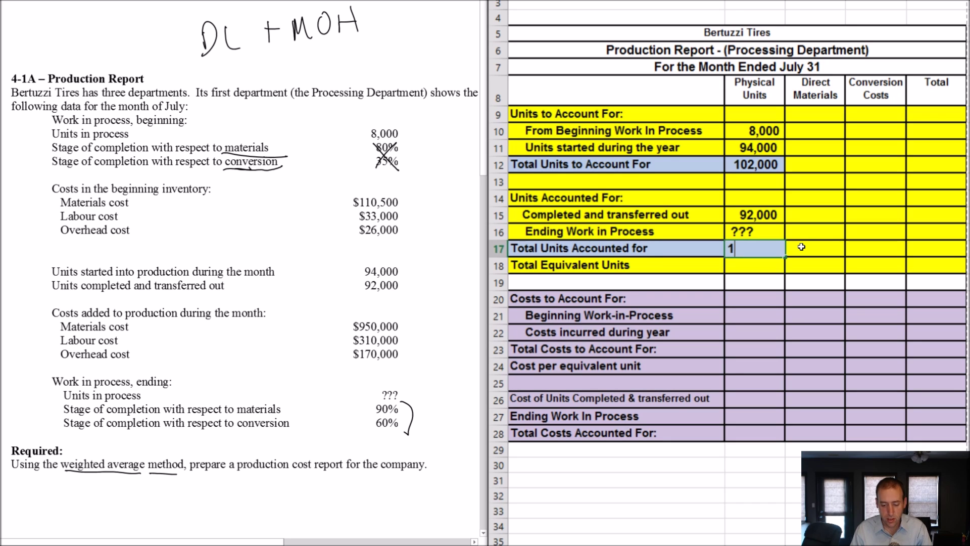
{"action": "type", "text": "02,000"}
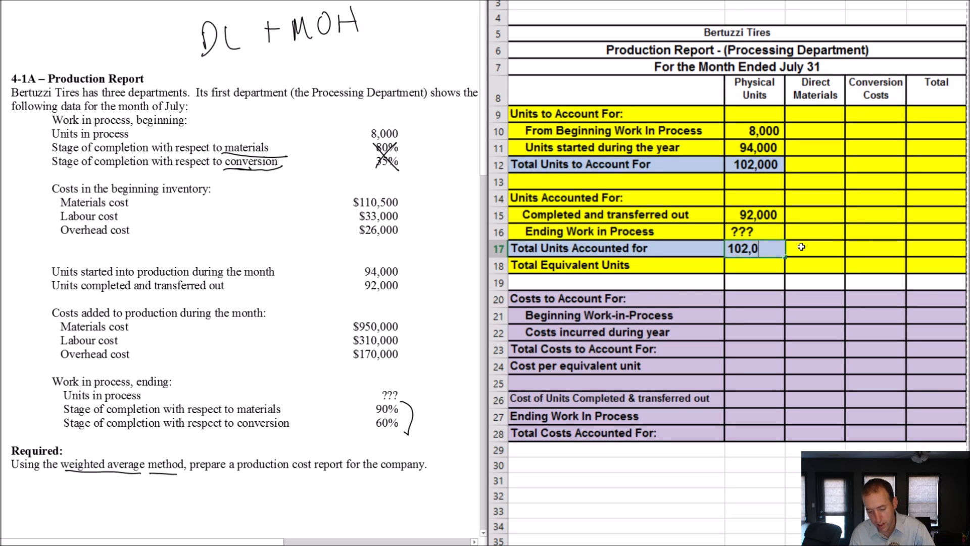
{"action": "key", "text": "Return"}
{"action": "key", "text": "Up"}
{"action": "key", "text": "Up"}
{"action": "key", "text": "Up"}
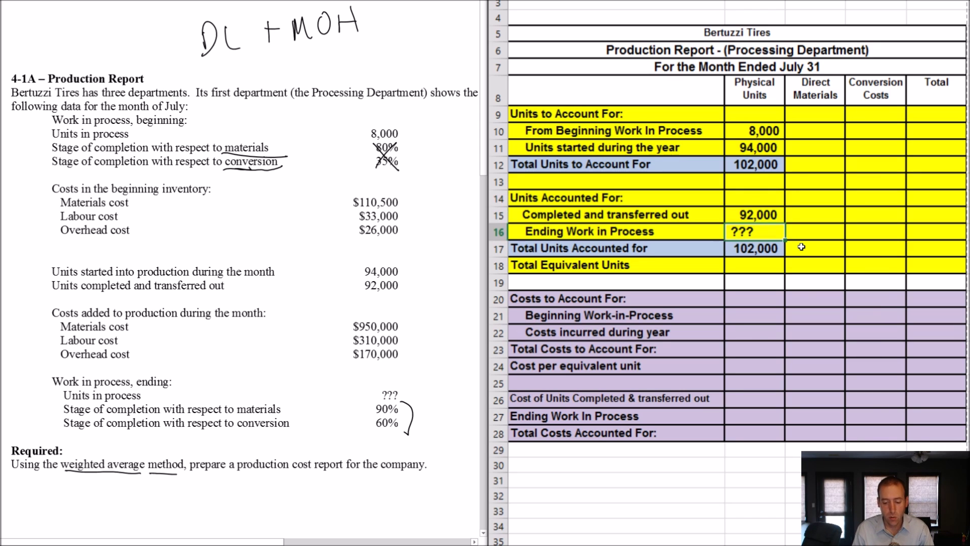
{"action": "key", "text": "Down"}
{"action": "key", "text": "Down"}
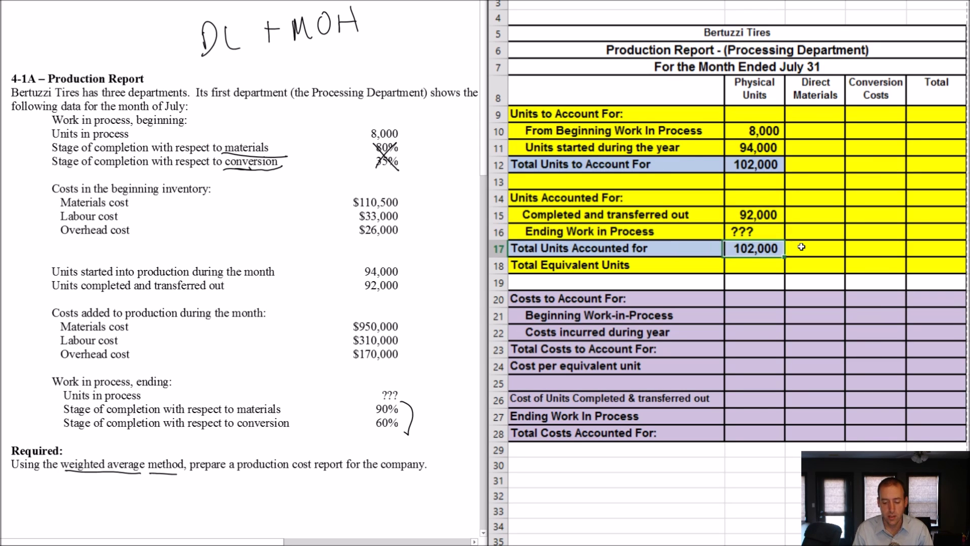
{"action": "key", "text": "Up"}
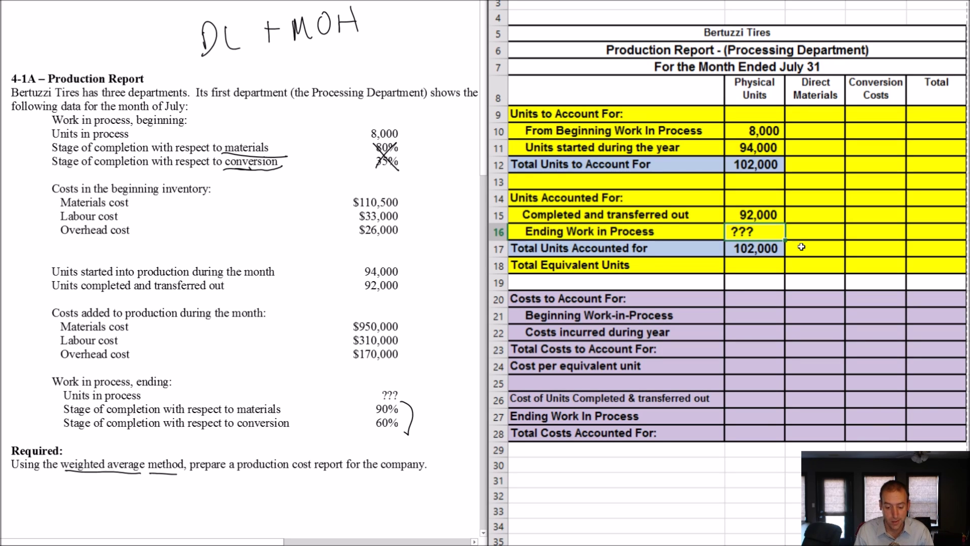
{"action": "type", "text": "10"}
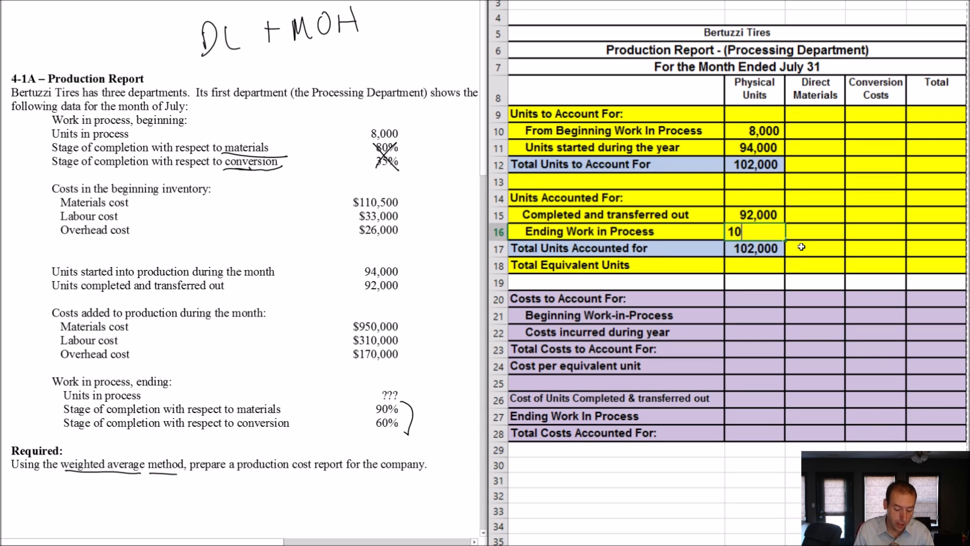
{"action": "type", "text": ",000"}
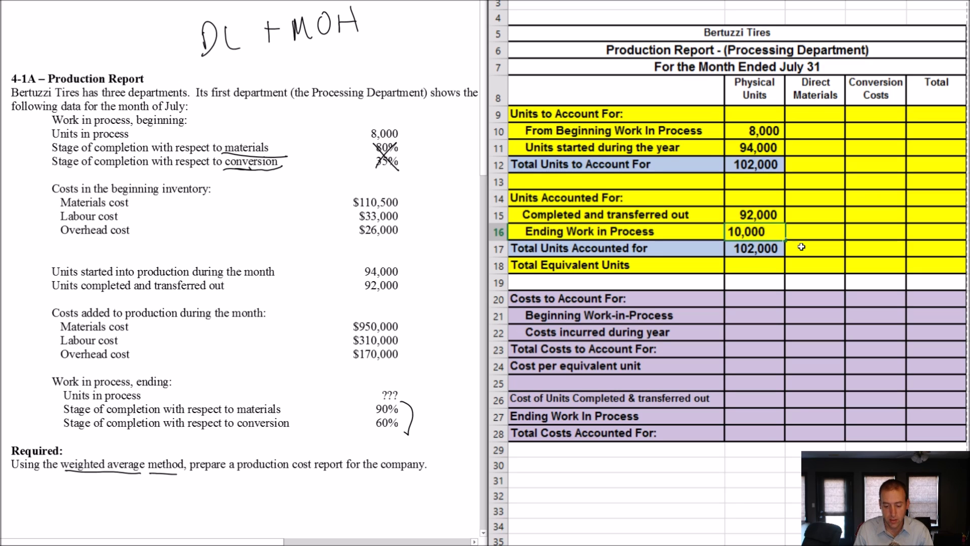
{"action": "key", "text": "Return"}
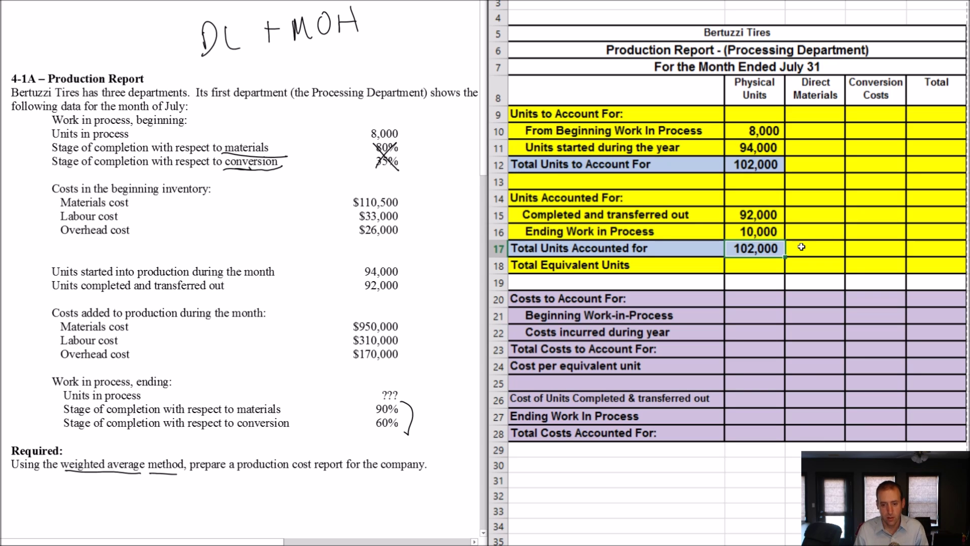
{"action": "key", "text": "Up"}
{"action": "key", "text": "Up"}
{"action": "key", "text": "Up"}
{"action": "key", "text": "Up"}
{"action": "key", "text": "Up"}
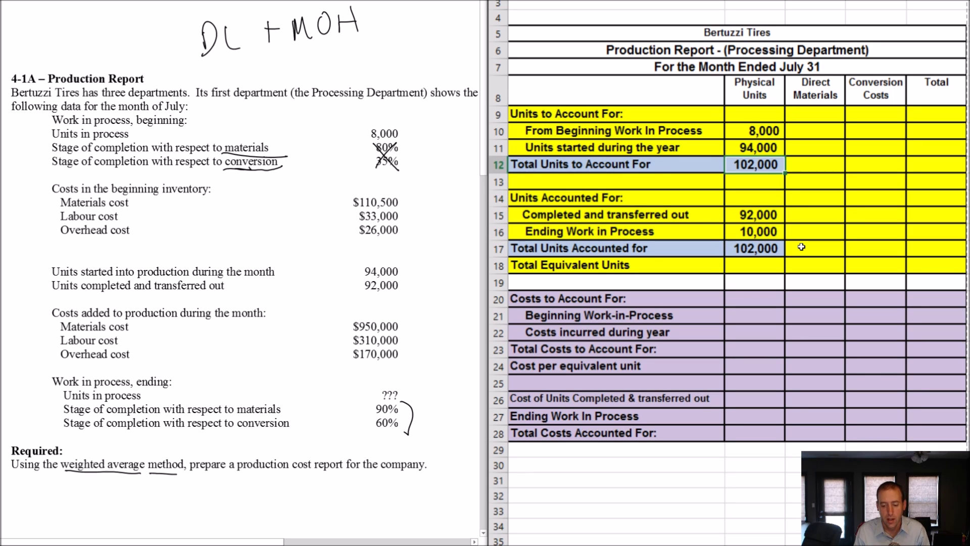
{"action": "key", "text": "Down"}
{"action": "key", "text": "Down"}
{"action": "key", "text": "Down"}
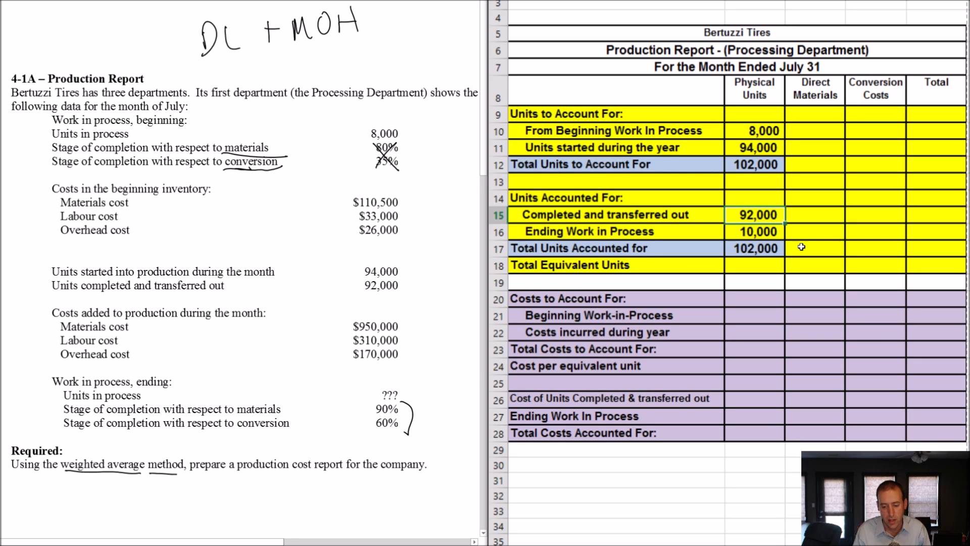
{"action": "key", "text": "Left"}
{"action": "key", "text": "Right"}
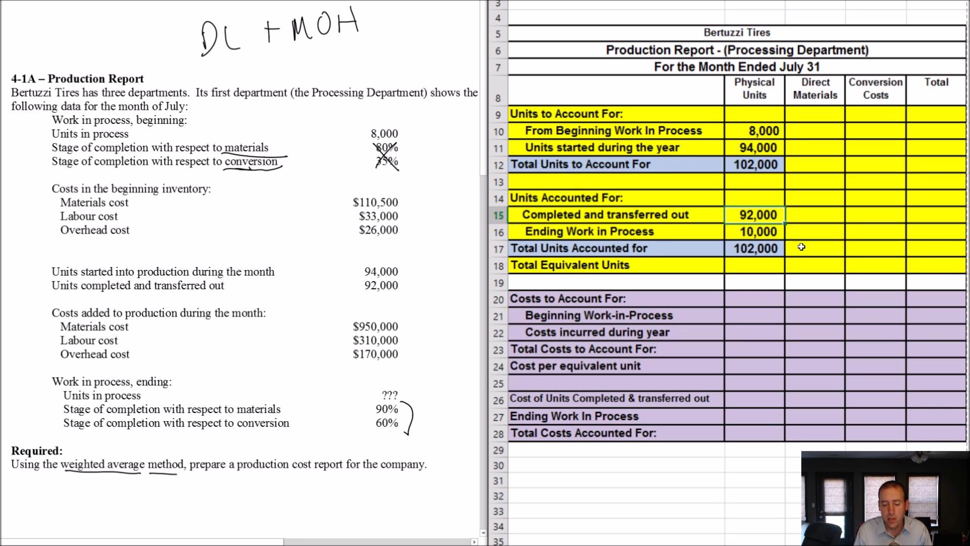
{"action": "key", "text": "Right"}
{"action": "key", "text": "Right"}
{"action": "key", "text": "Left"}
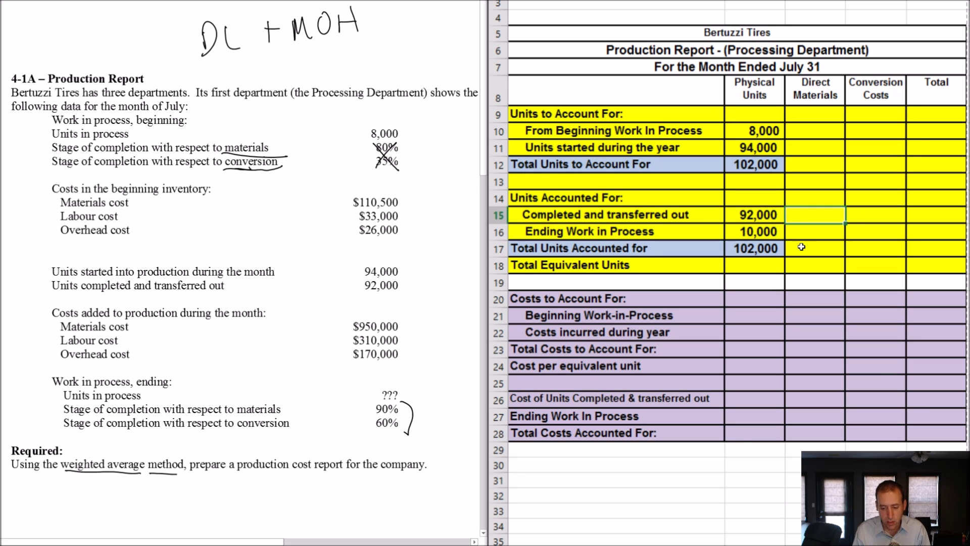
{"action": "key", "text": "Left"}
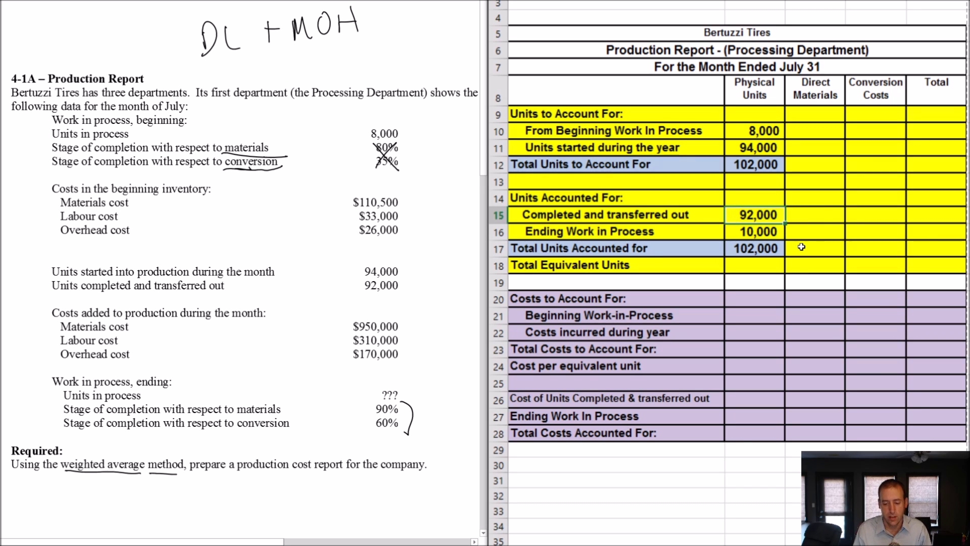
{"action": "key", "text": "Right"}
{"action": "key", "text": "Right"}
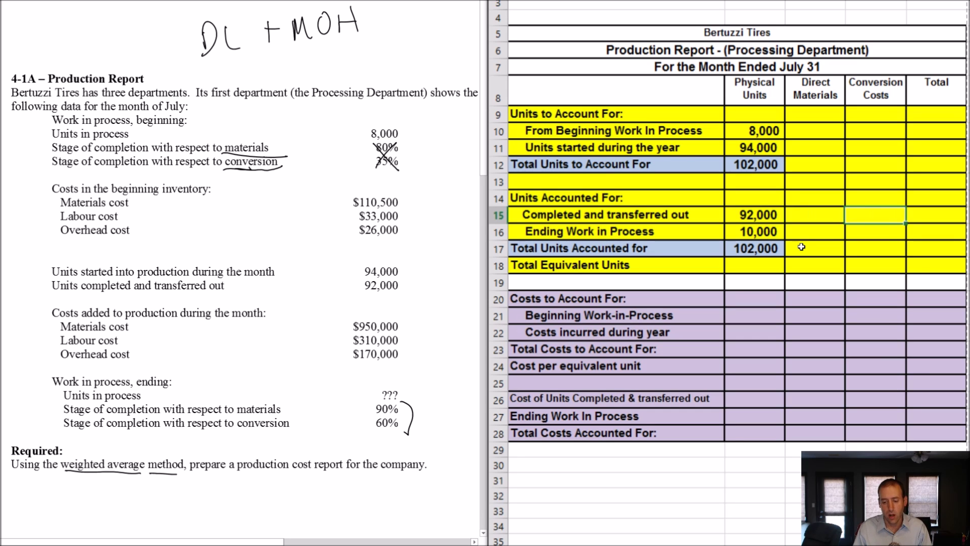
{"action": "key", "text": "Left"}
{"action": "type", "text": "92000"}
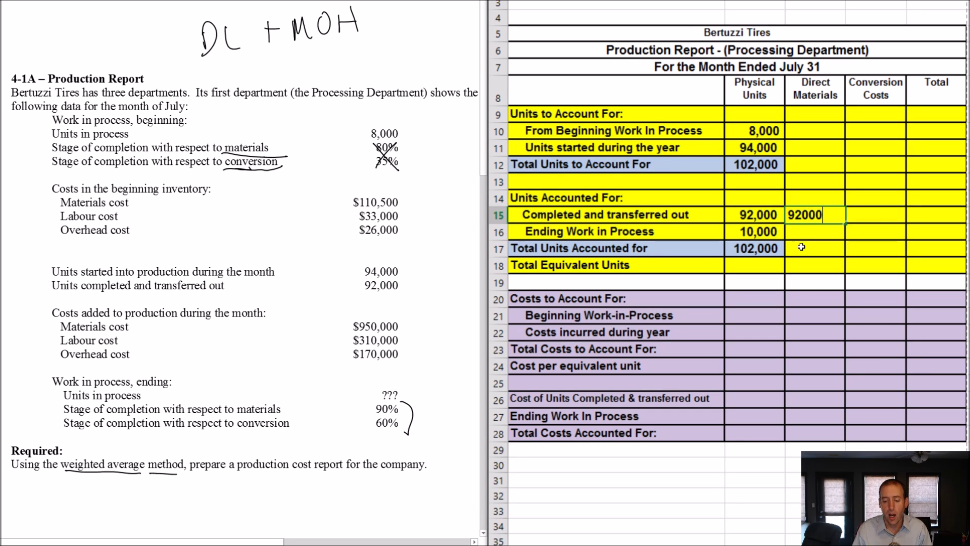
{"action": "key", "text": "Return"}
{"action": "key", "text": "Right"}
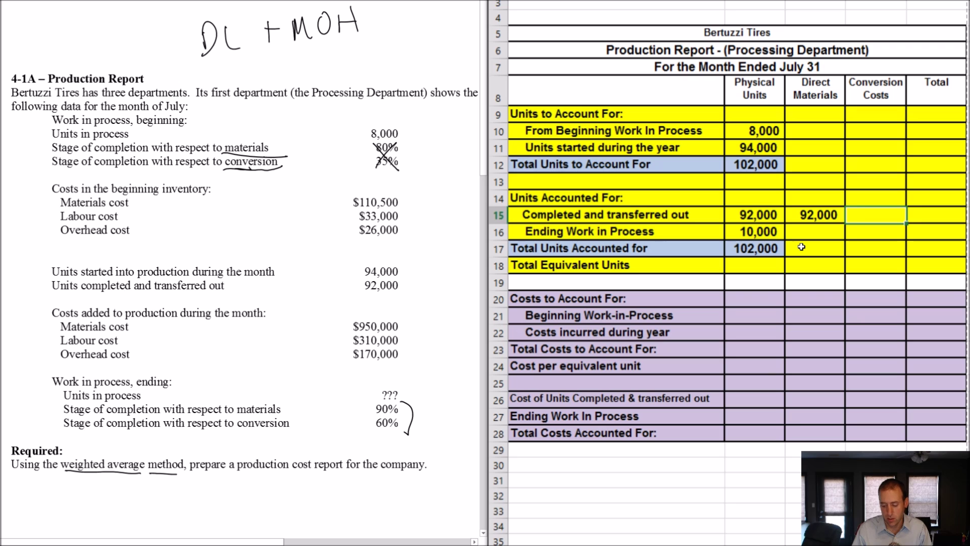
{"action": "type", "text": "92000"}
{"action": "key", "text": "Return"}
{"action": "key", "text": "Left"}
{"action": "key", "text": "Up"}
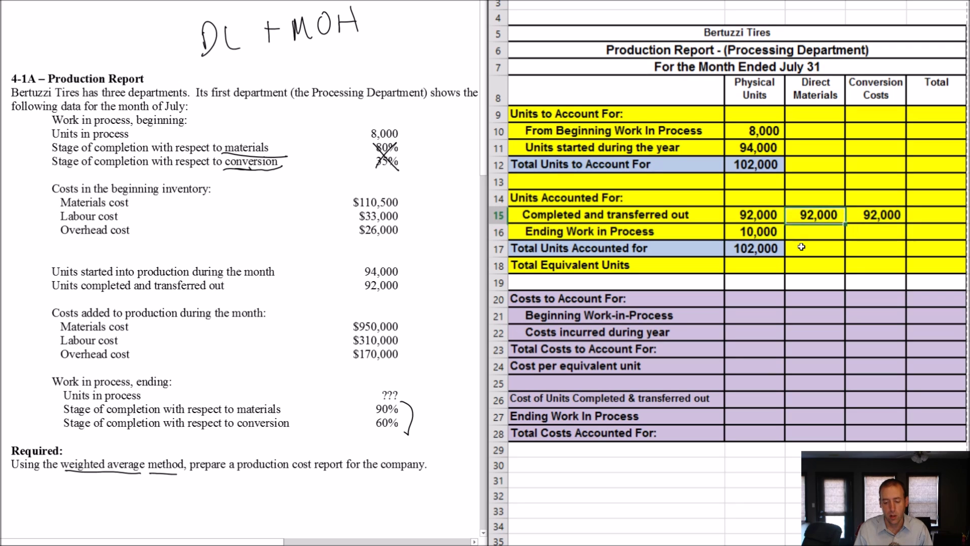
{"action": "key", "text": "Left"}
{"action": "key", "text": "Left"}
{"action": "key", "text": "Right"}
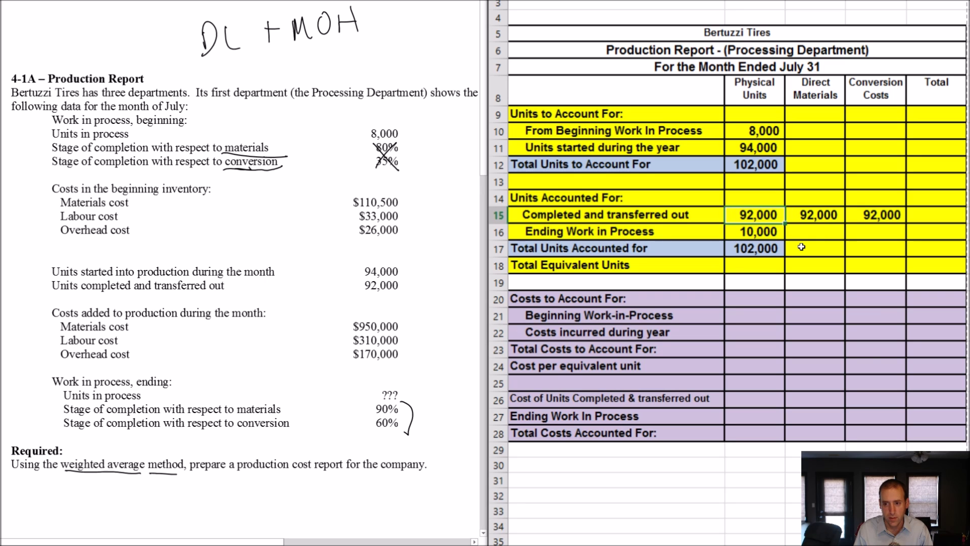
{"action": "key", "text": "Right"}
{"action": "key", "text": "Right"}
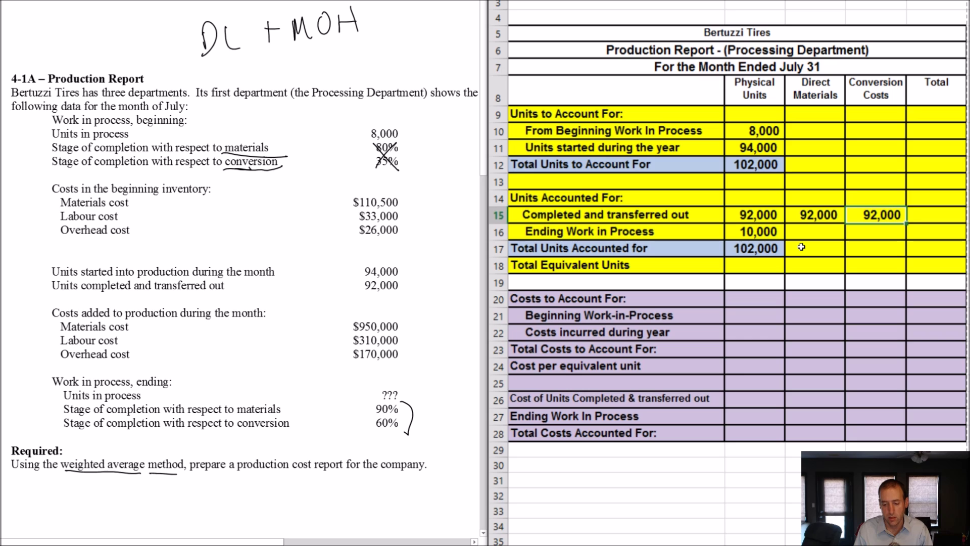
{"action": "key", "text": "Right"}
{"action": "key", "text": "Up"}
{"action": "key", "text": "Up"}
{"action": "key", "text": "Up"}
{"action": "key", "text": "Up"}
{"action": "key", "text": "Up"}
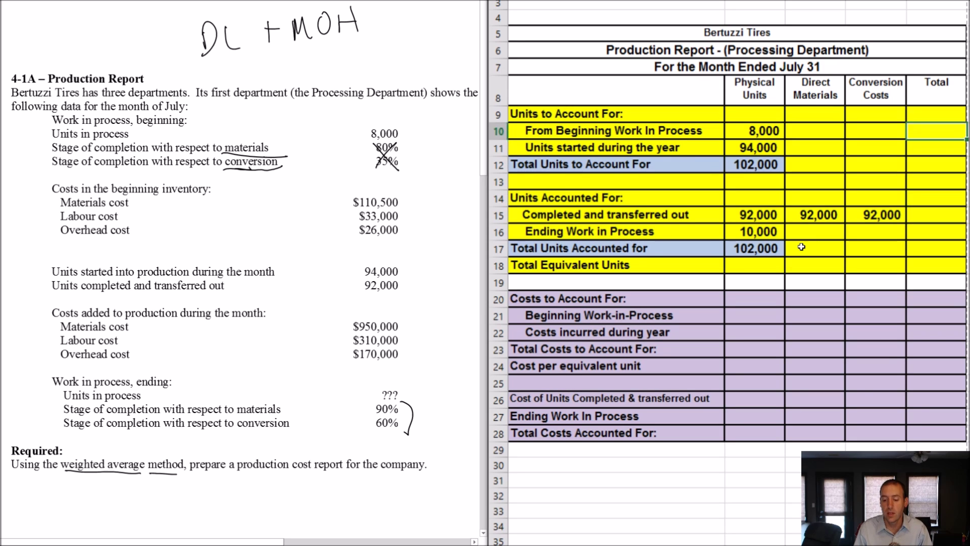
{"action": "key", "text": "Up"}
{"action": "key", "text": "shift+Down"}
{"action": "key", "text": "shift+Down"}
{"action": "key", "text": "shift+Down"}
{"action": "key", "text": "shift+Down"}
{"action": "key", "text": "shift+Down"}
{"action": "key", "text": "shift+Down"}
{"action": "key", "text": "shift+Down"}
{"action": "key", "text": "shift+Down"}
{"action": "key", "text": "shift+Down"}
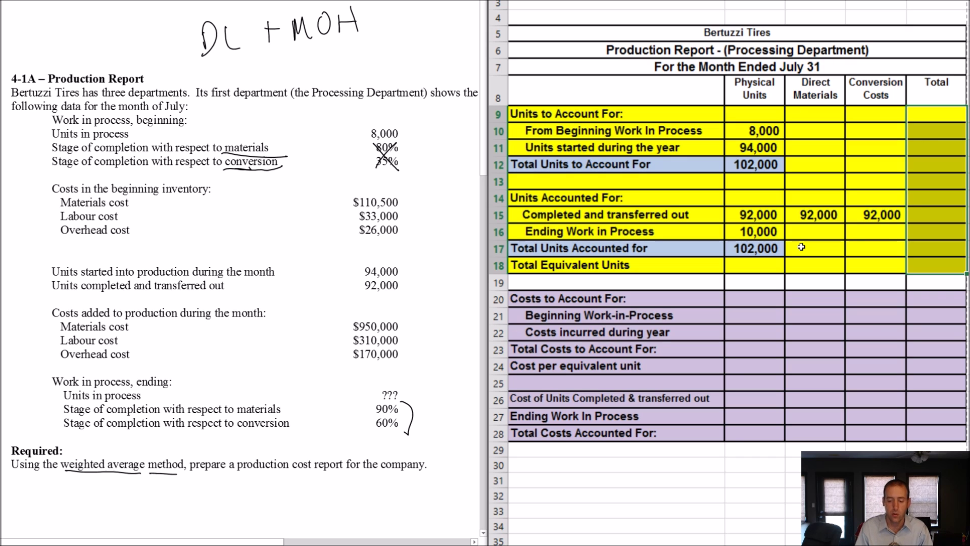
{"action": "key", "text": "Left"}
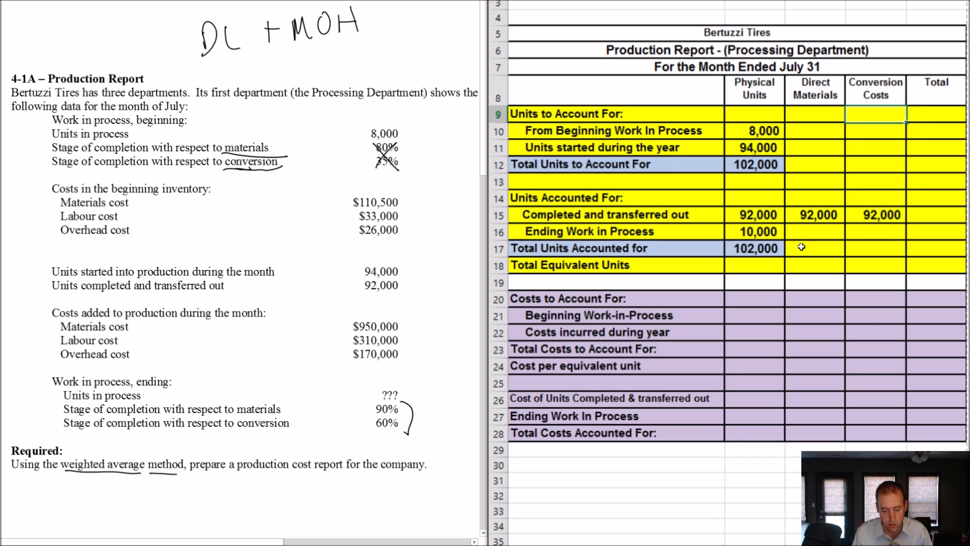
{"action": "key", "text": "Down"}
{"action": "key", "text": "Down"}
{"action": "key", "text": "Down"}
{"action": "key", "text": "Down"}
{"action": "key", "text": "Down"}
{"action": "key", "text": "Down"}
{"action": "key", "text": "Down"}
Enter 9,000 direct materials (C16) and 6,000 conversion (D16) equivalent units for ending work in process.
{"action": "key", "text": "Left"}
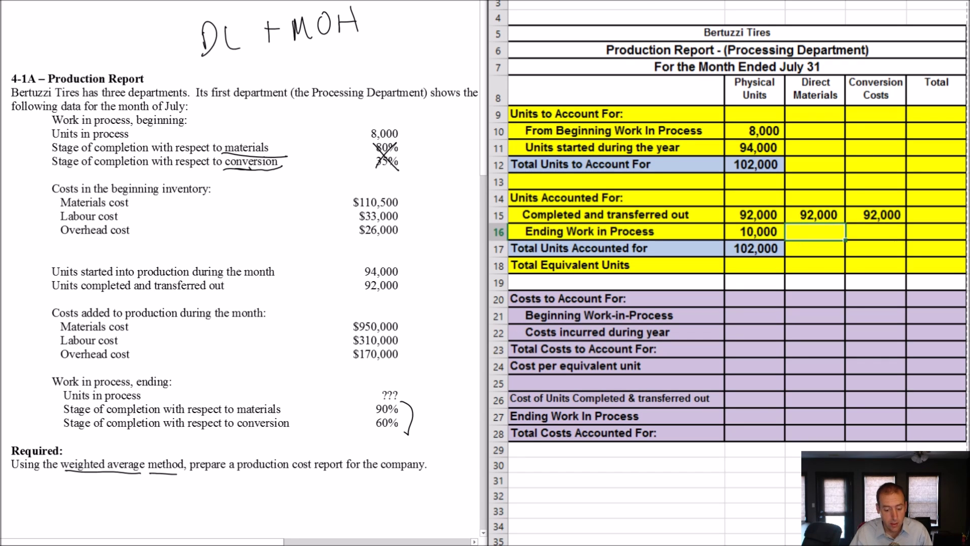
{"action": "left_click", "coordinate": [155, 408]}
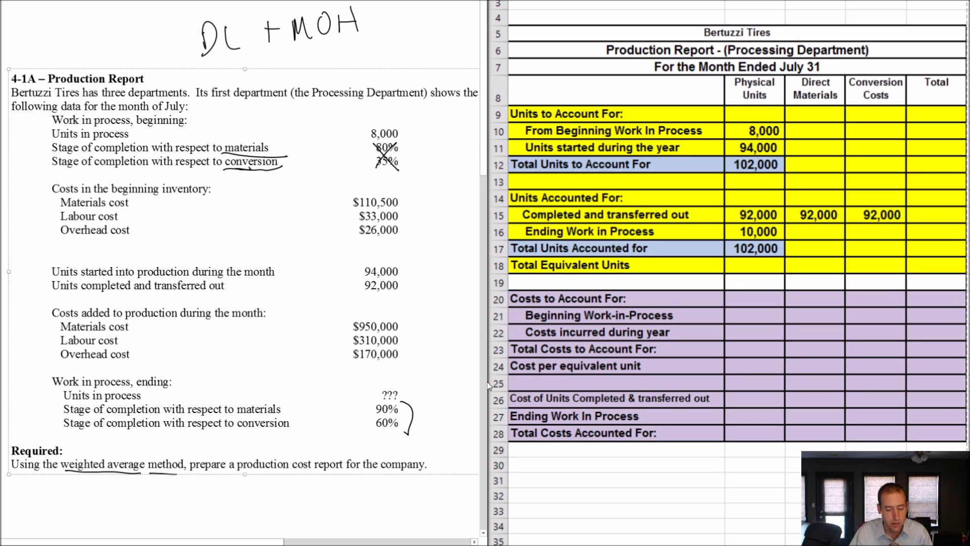
{"action": "left_click", "coordinate": [784, 228]}
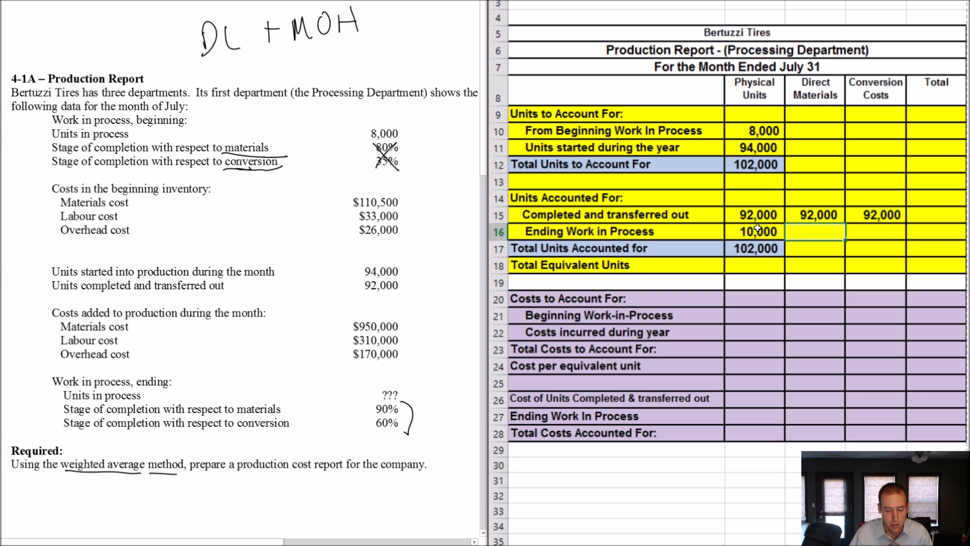
{"action": "left_click", "coordinate": [816, 232]}
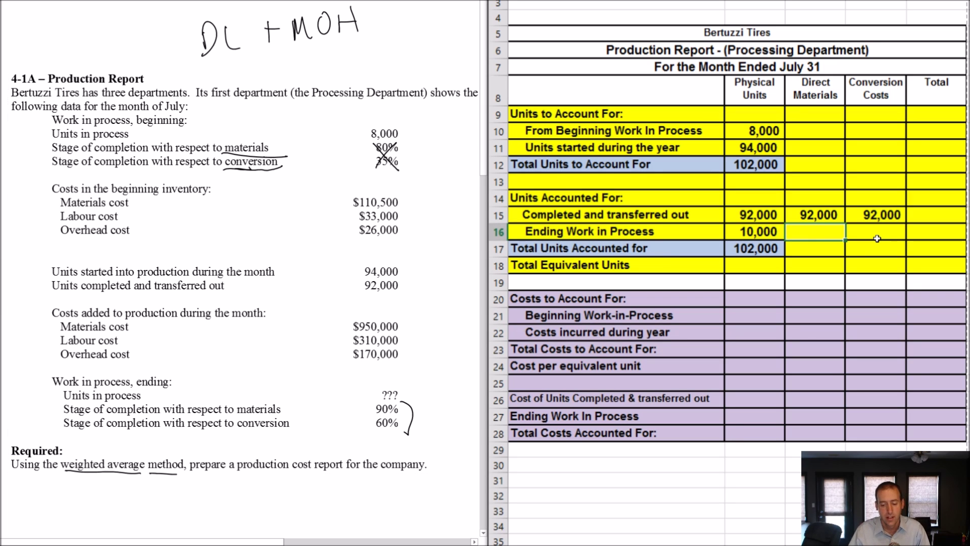
{"action": "type", "text": "9"}
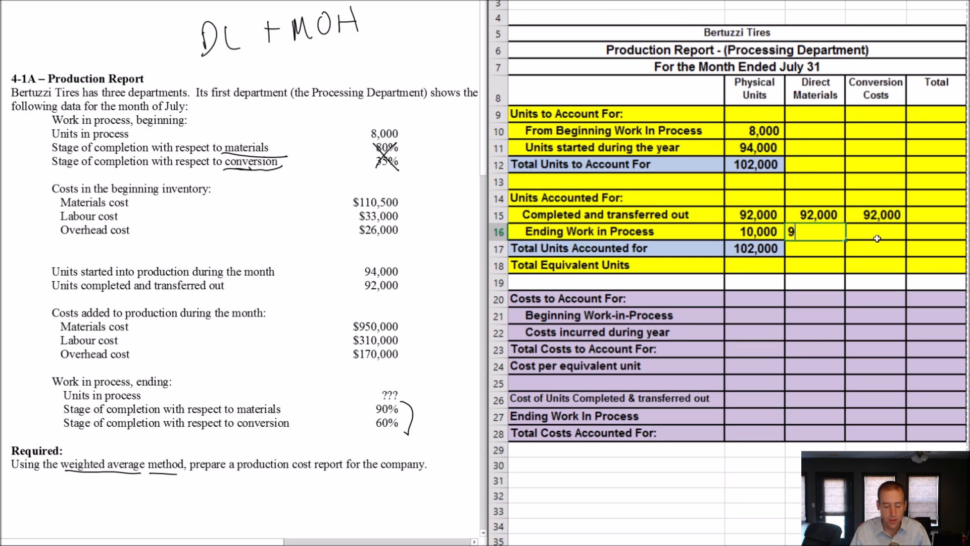
{"action": "type", "text": ",000"}
{"action": "left_click", "coordinate": [877, 238]}
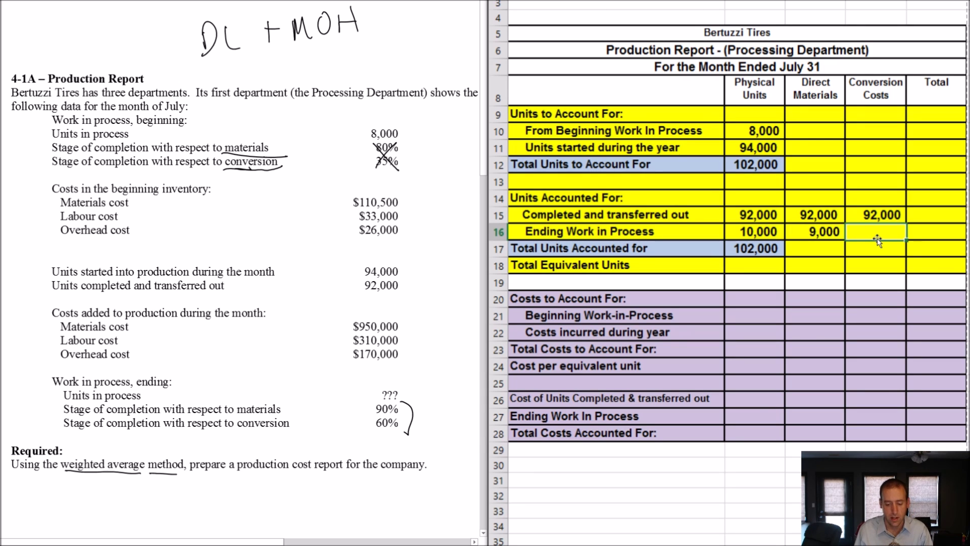
{"action": "key", "text": "Left"}
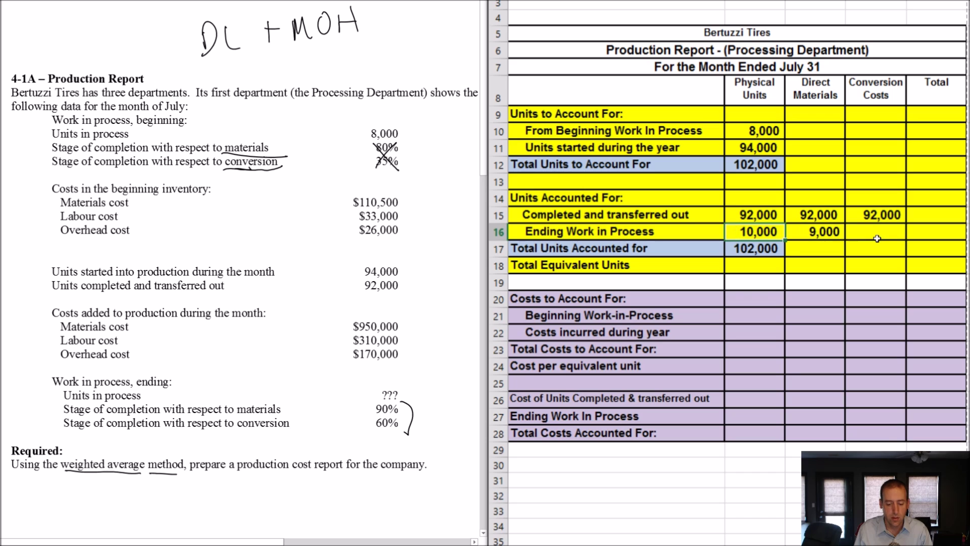
{"action": "left_click", "coordinate": [877, 238]}
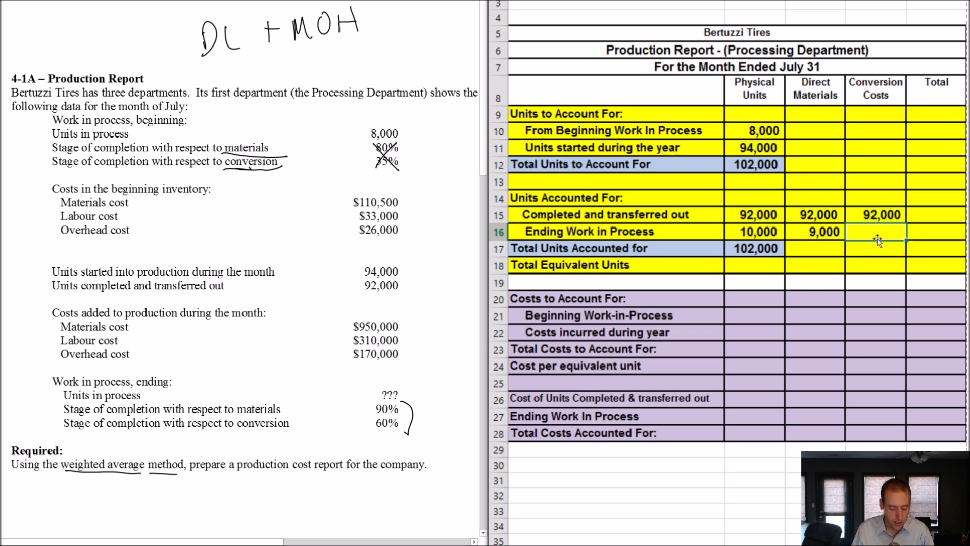
{"action": "type", "text": "6,000"}
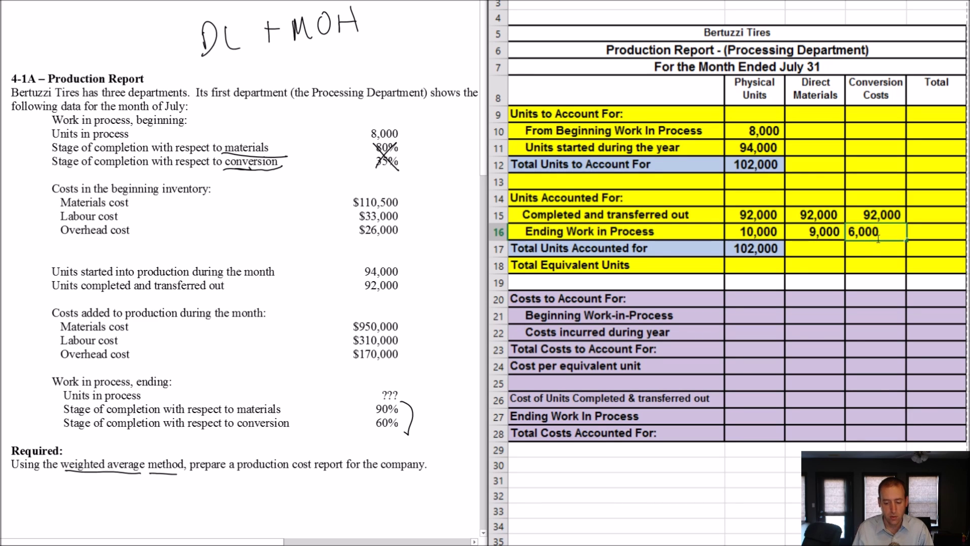
{"action": "key", "text": "Return"}
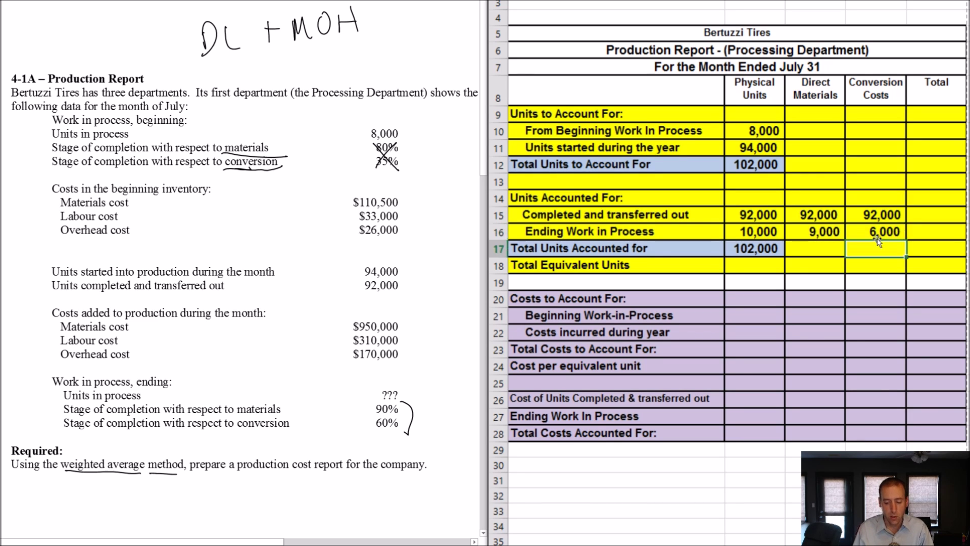
{"action": "left_click", "coordinate": [814, 265]}
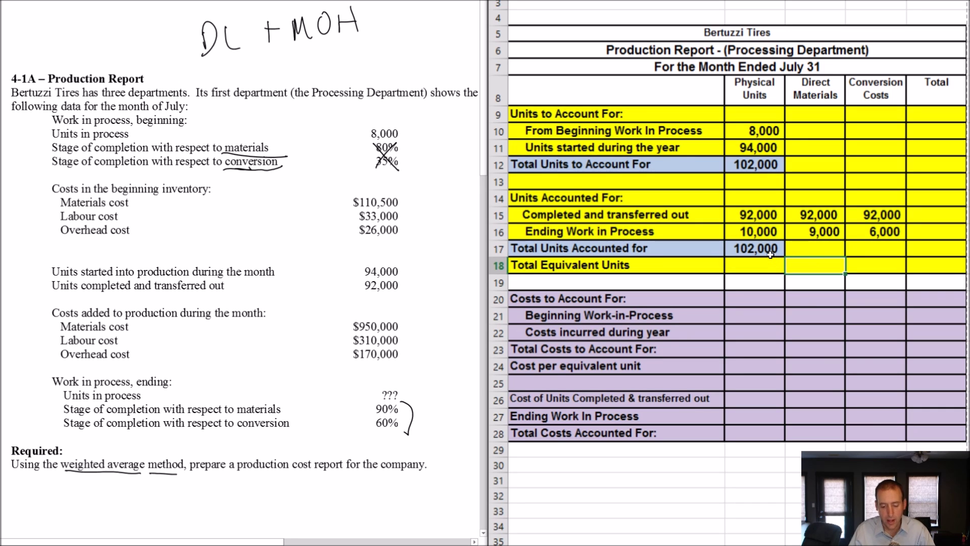
Total the direct materials equivalent units as 92,000 + 9,000, giving 101,000.
{"action": "type", "text": "="}
{"action": "left_click", "coordinate": [829, 220]}
{"action": "type", "text": "+"}
{"action": "left_click", "coordinate": [829, 231]}
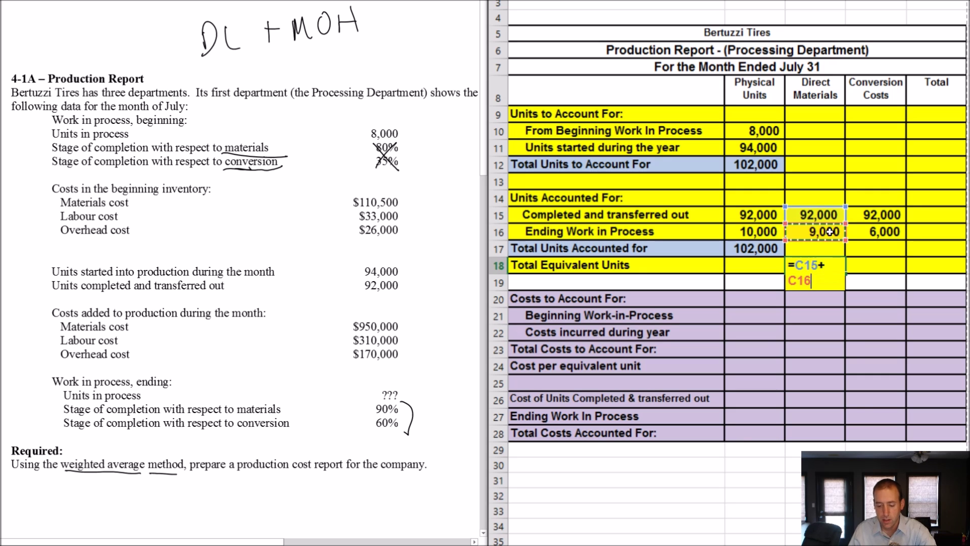
{"action": "key", "text": "Return"}
{"action": "left_click", "coordinate": [835, 223]}
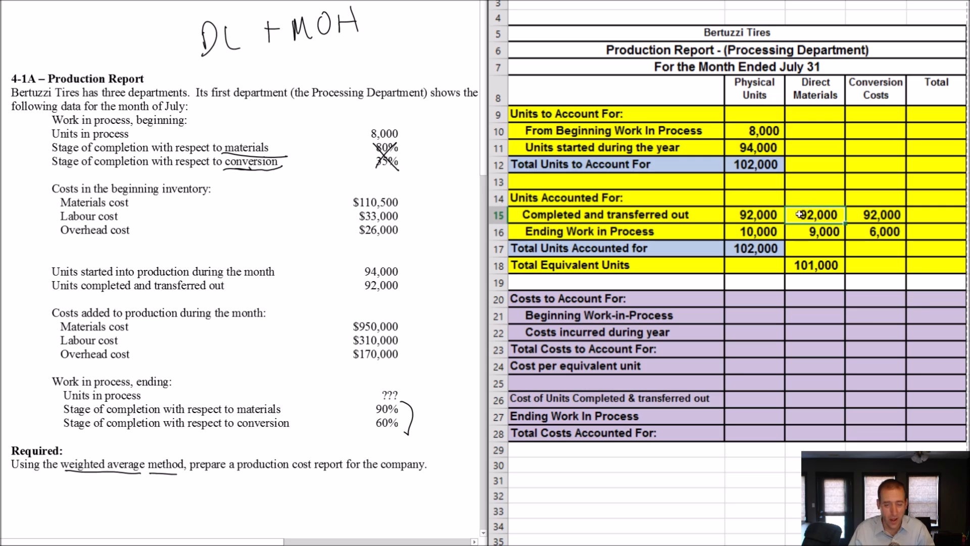
{"action": "left_click", "coordinate": [829, 226]}
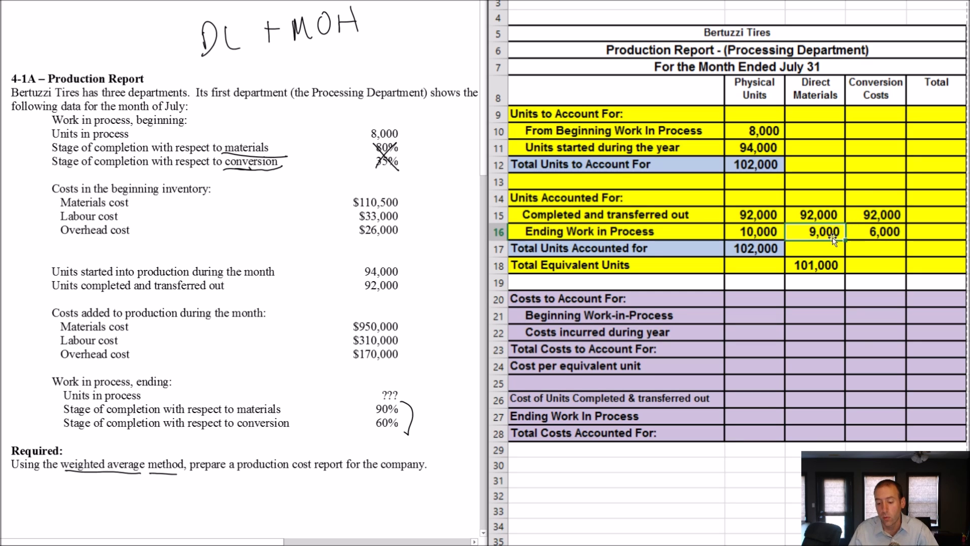
Total the conversion equivalent units as 92,000 + 6,000, giving 98,000.
{"action": "left_click", "coordinate": [894, 221]}
{"action": "left_click", "coordinate": [891, 232]}
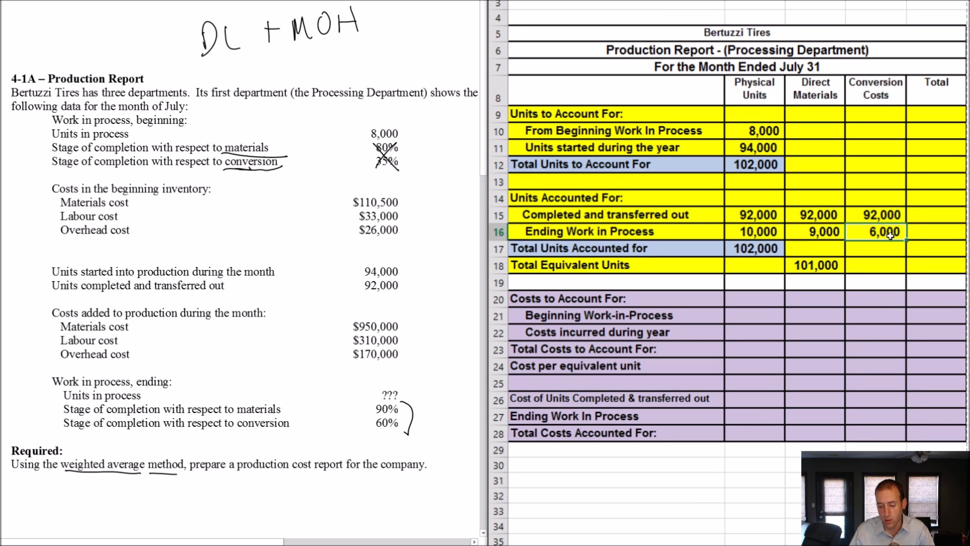
{"action": "left_click", "coordinate": [882, 219]}
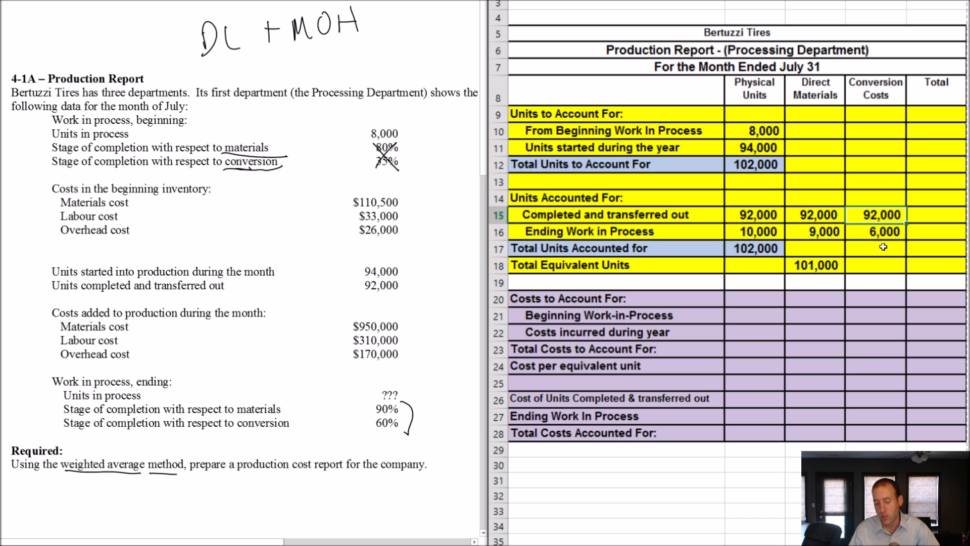
{"action": "left_click", "coordinate": [893, 265]}
{"action": "type", "text": "="}
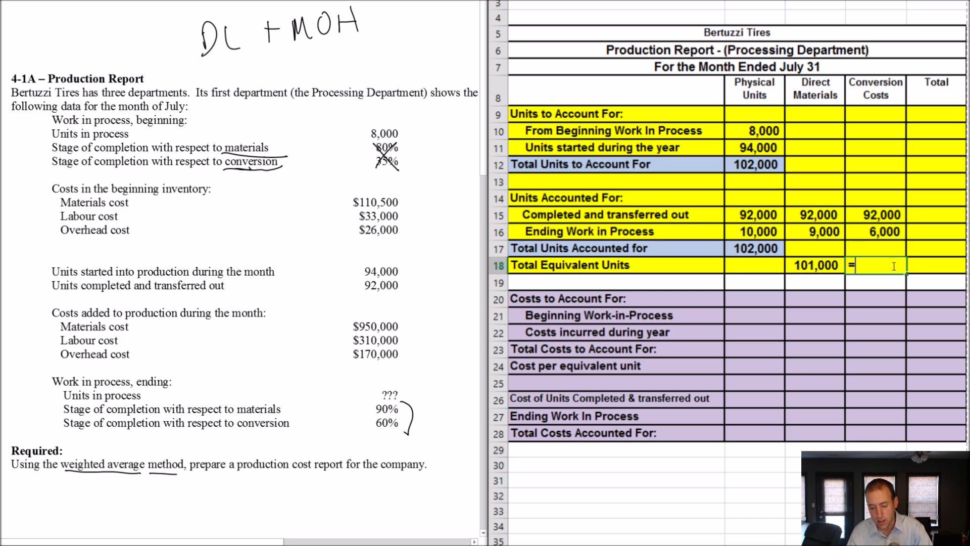
{"action": "left_click", "coordinate": [886, 216]}
{"action": "type", "text": "+"}
{"action": "left_click", "coordinate": [895, 232]}
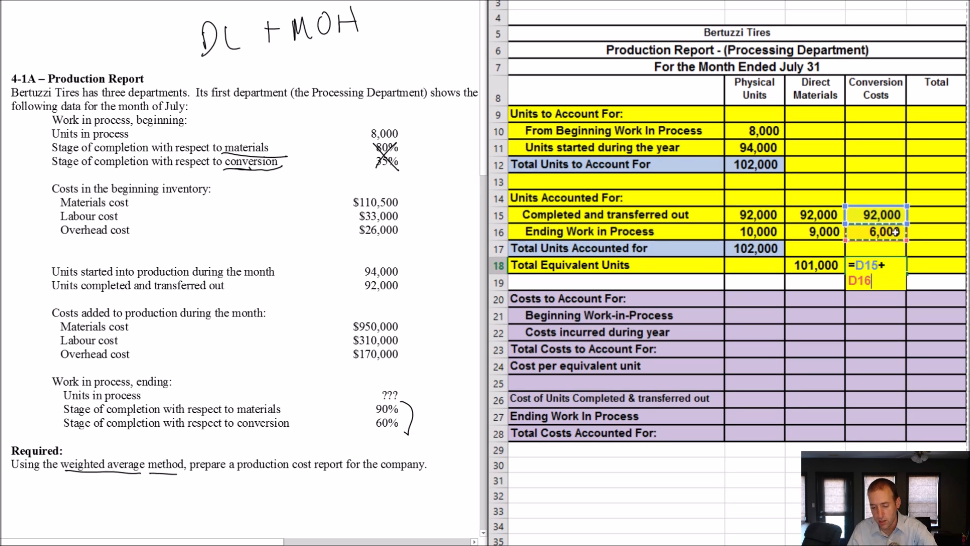
{"action": "key", "text": "Return"}
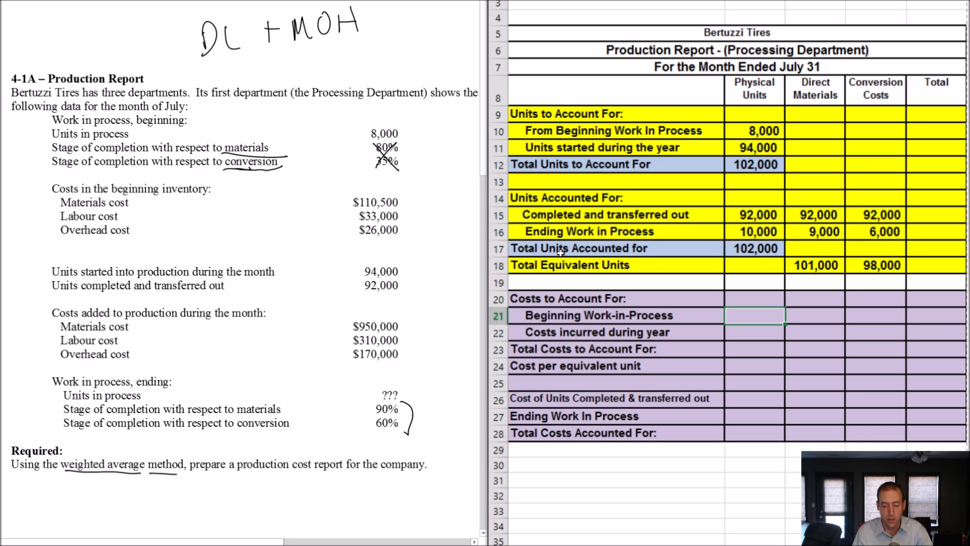
{"action": "key", "text": "Right"}
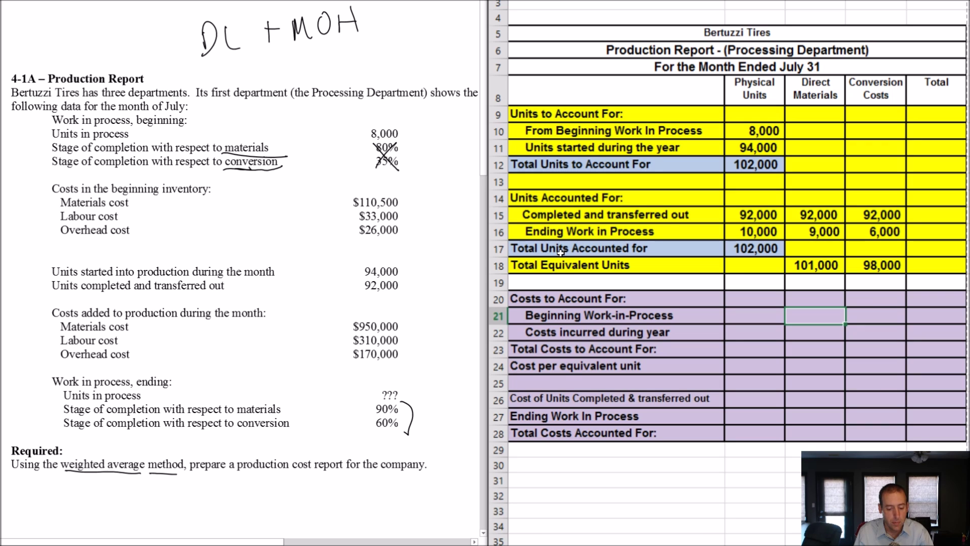
Enter beginning work-in-process costs: 110,500 materials and =33000+26000 (59,000) conversion.
{"action": "type", "text": "11"}
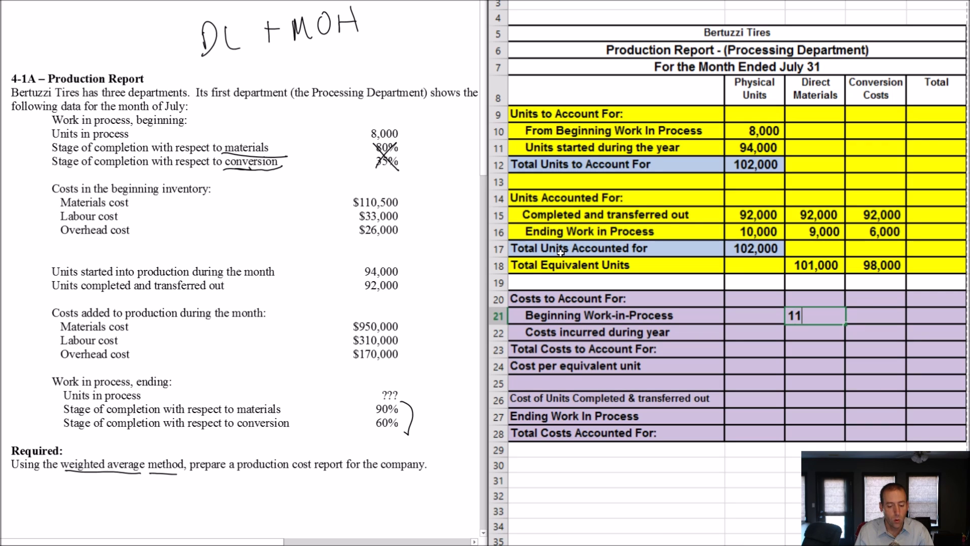
{"action": "type", "text": "0,500"}
{"action": "key", "text": "Return"}
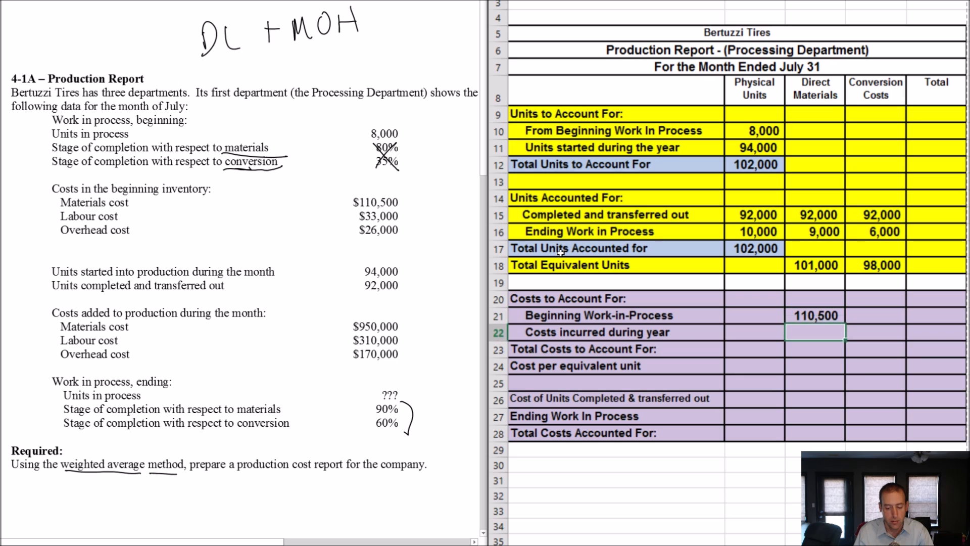
{"action": "left_click", "coordinate": [281, 189]}
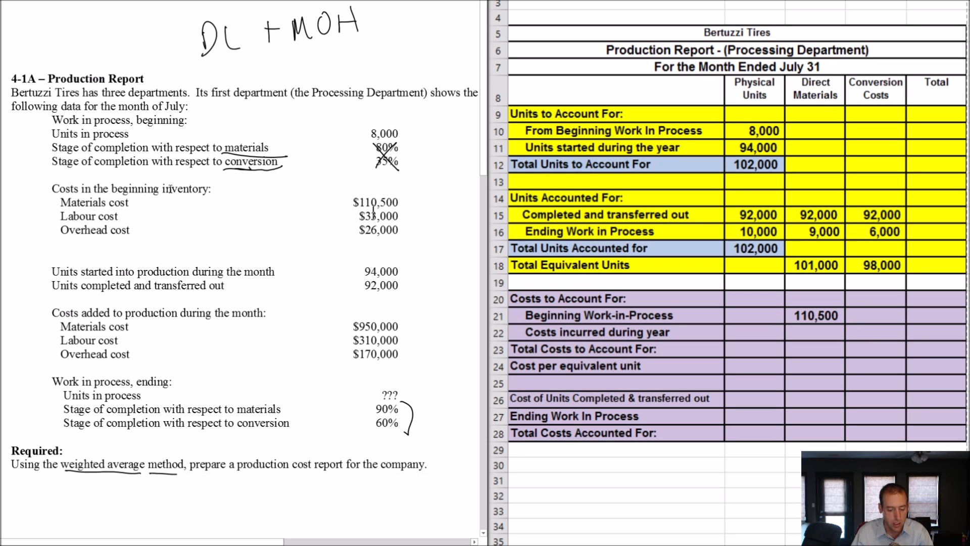
{"action": "key", "text": "alt+Tab"}
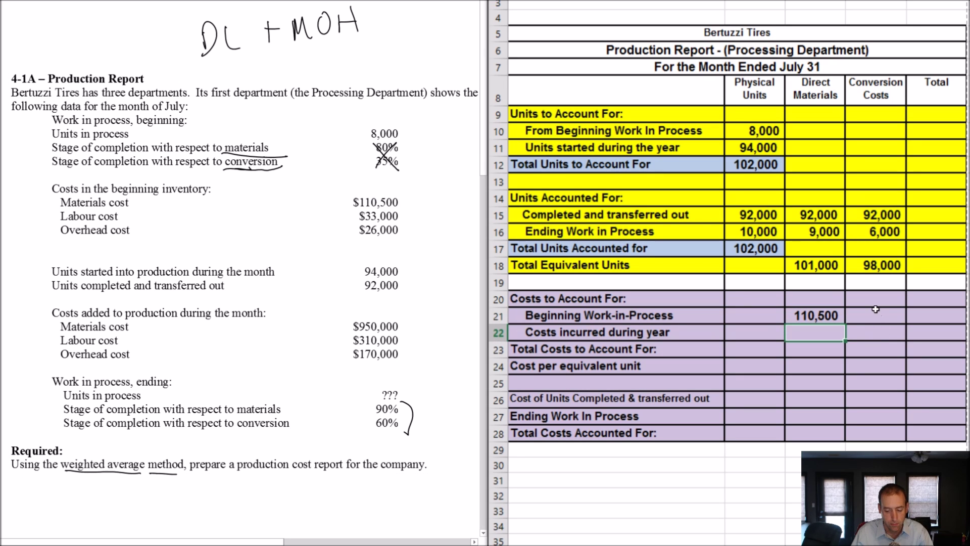
{"action": "left_click", "coordinate": [875, 313]}
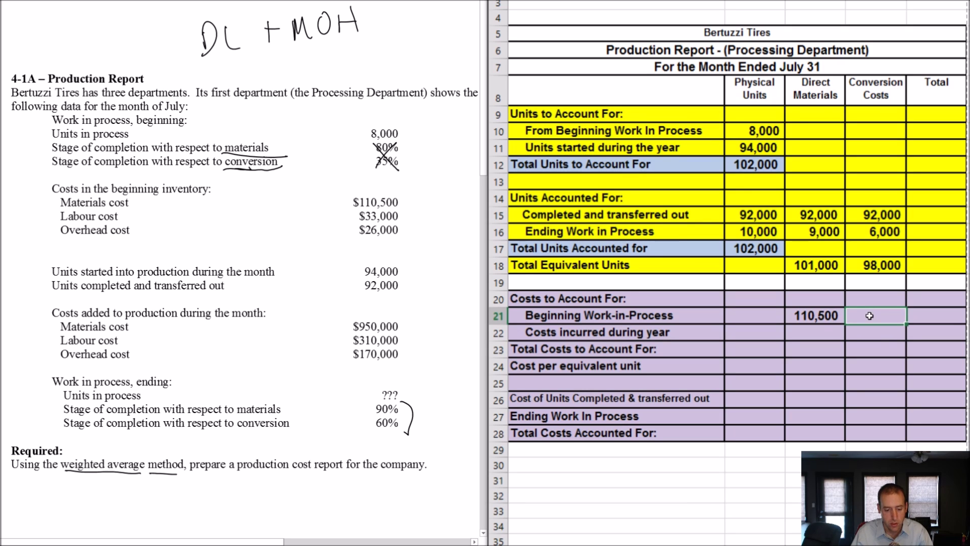
{"action": "type", "text": "="}
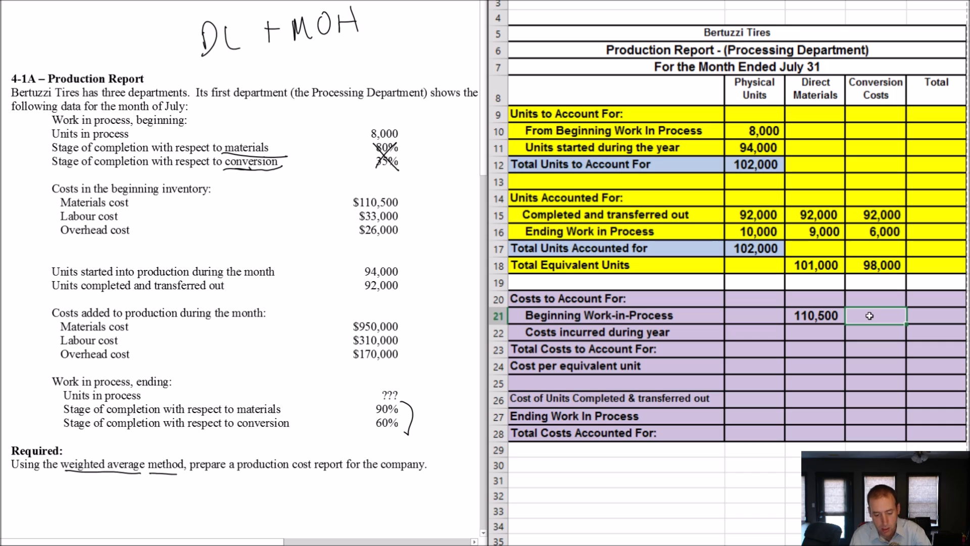
{"action": "type", "text": "33000"}
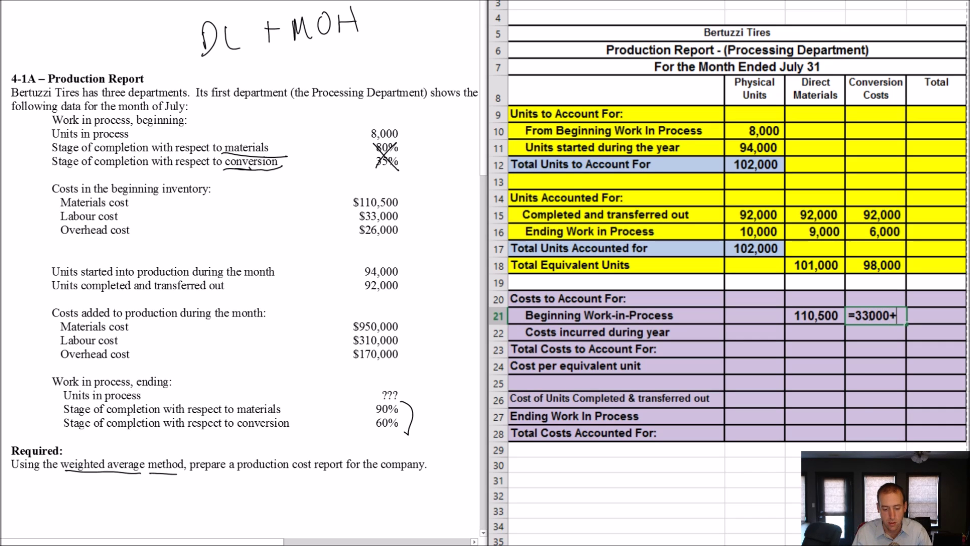
{"action": "type", "text": "+26"}
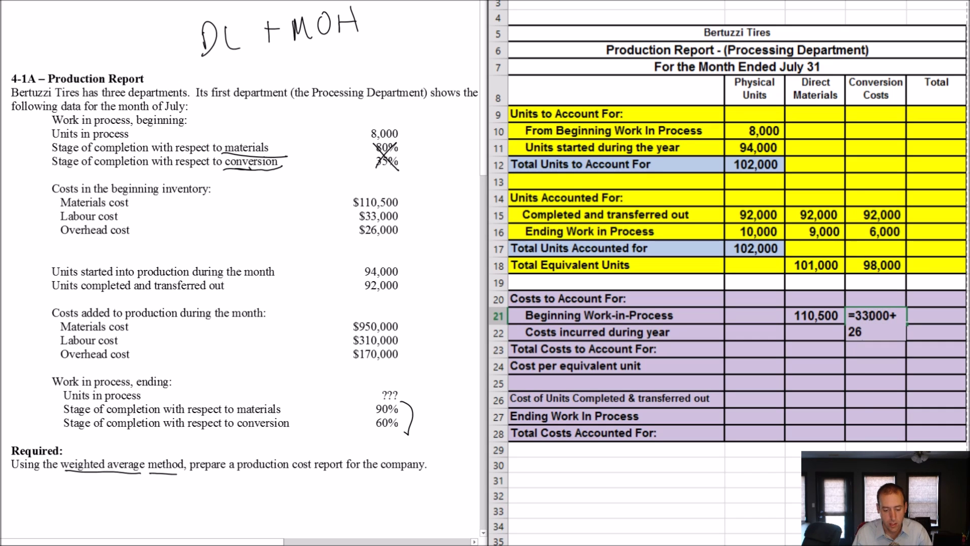
{"action": "type", "text": "000"}
{"action": "key", "text": "Return"}
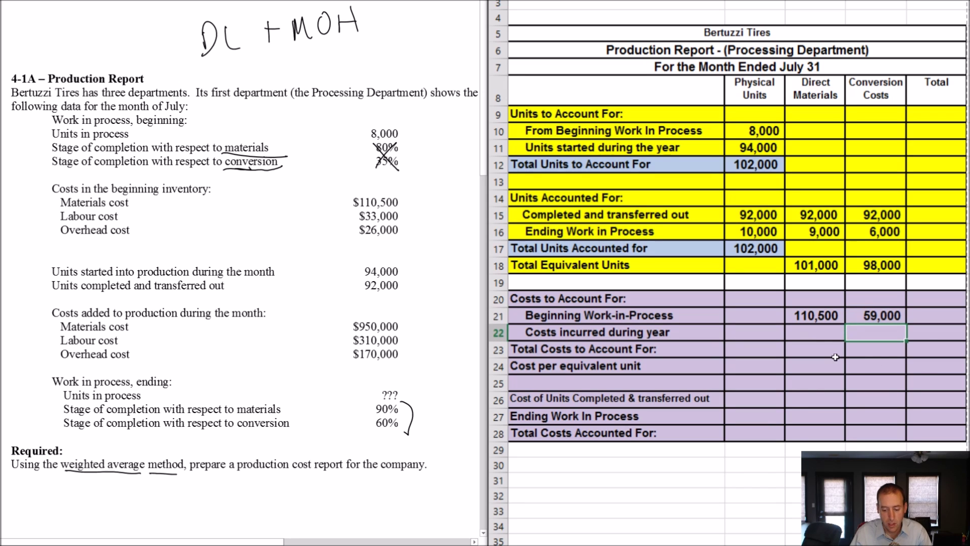
Total the beginning work-in-process row as 110,500 + 59,000.
{"action": "left_click", "coordinate": [816, 329]}
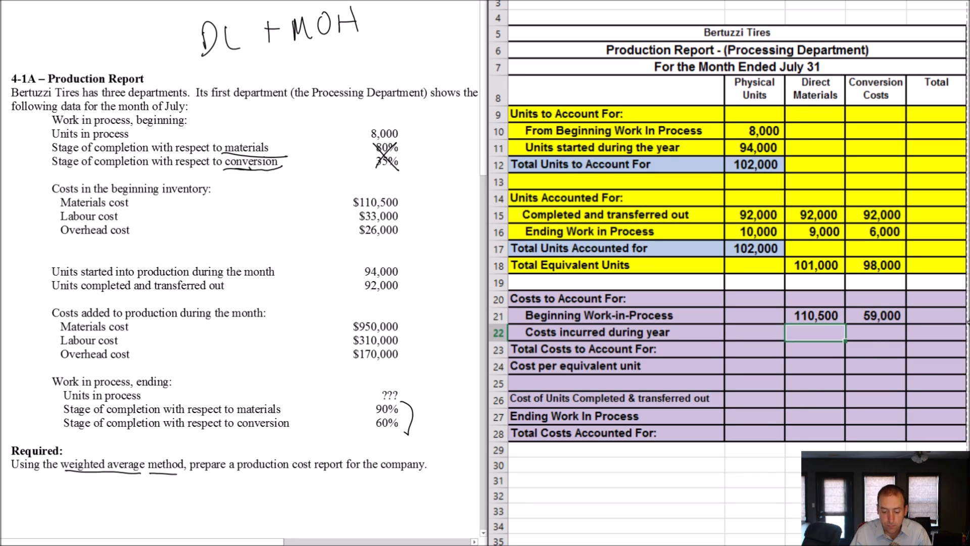
{"action": "left_click", "coordinate": [949, 316]}
{"action": "type", "text": "="}
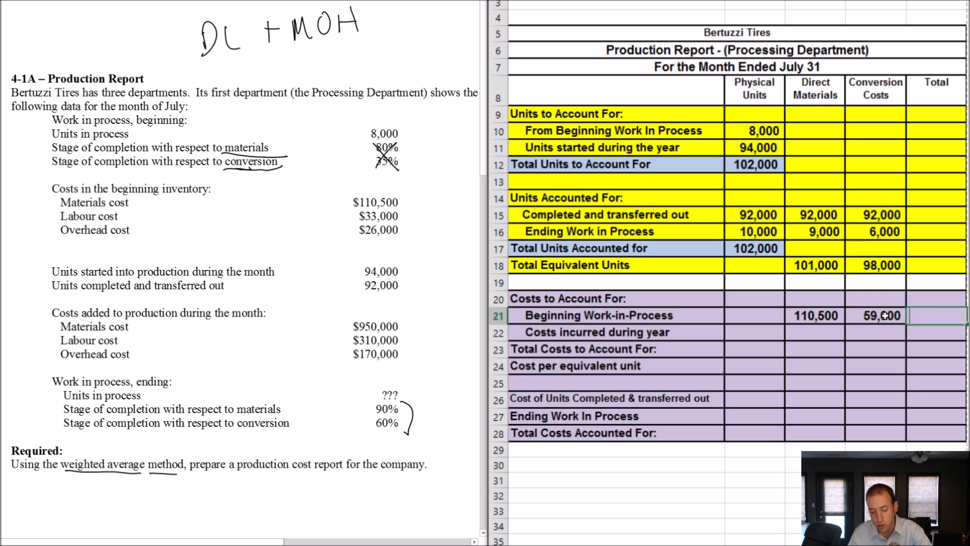
{"action": "left_click", "coordinate": [816, 314]}
{"action": "type", "text": "+"}
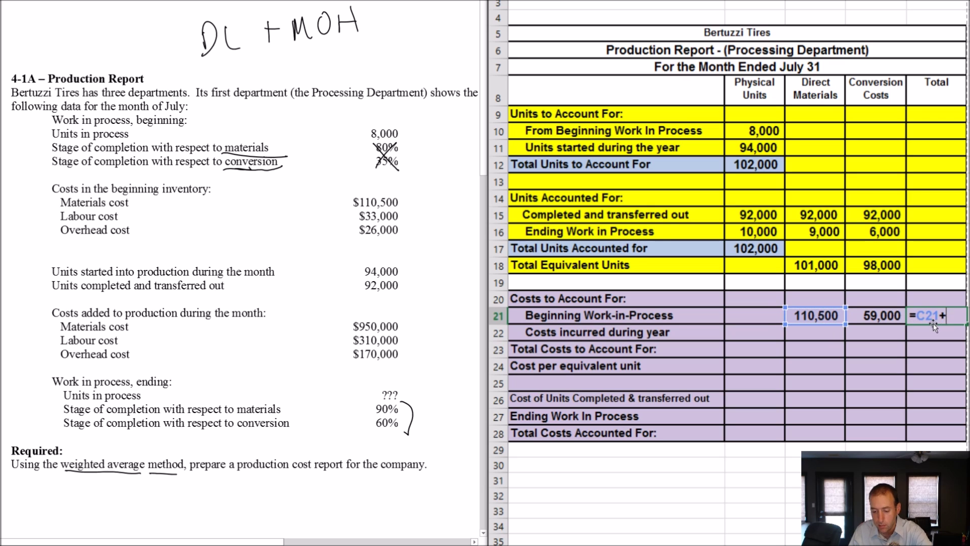
{"action": "left_click", "coordinate": [890, 317]}
{"action": "key", "text": "Return"}
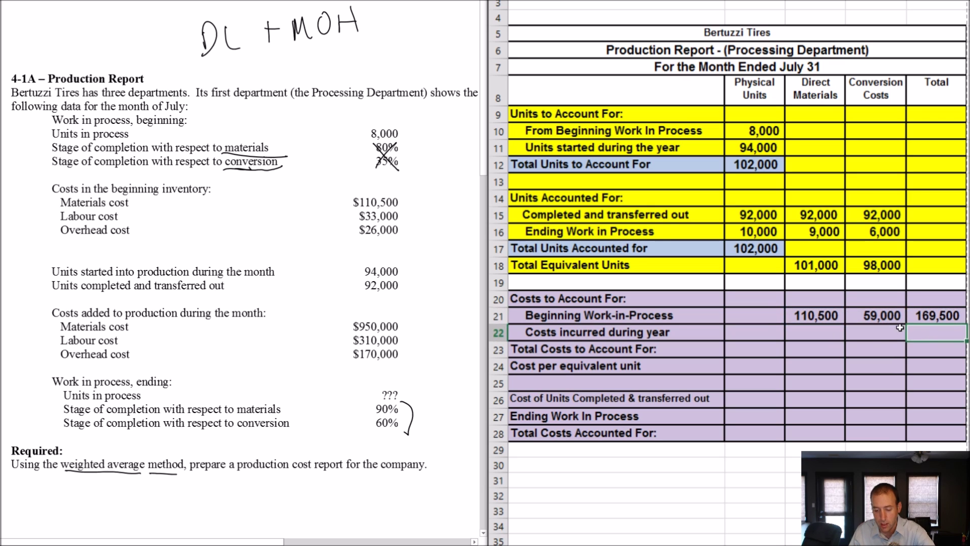
Enter costs incurred: 950,000 materials and 310000+170000 (480,000) conversion.
{"action": "left_click", "coordinate": [825, 336]}
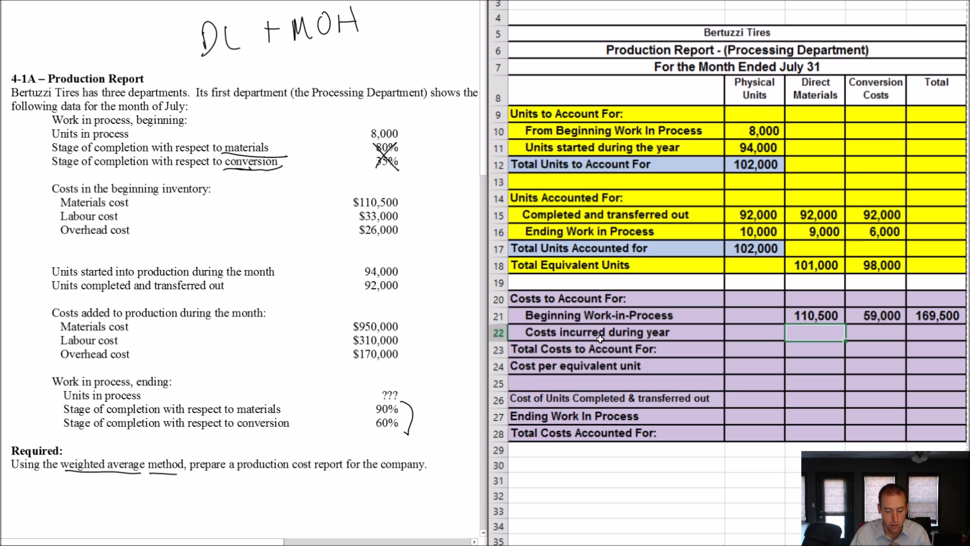
{"action": "left_click", "coordinate": [640, 333]}
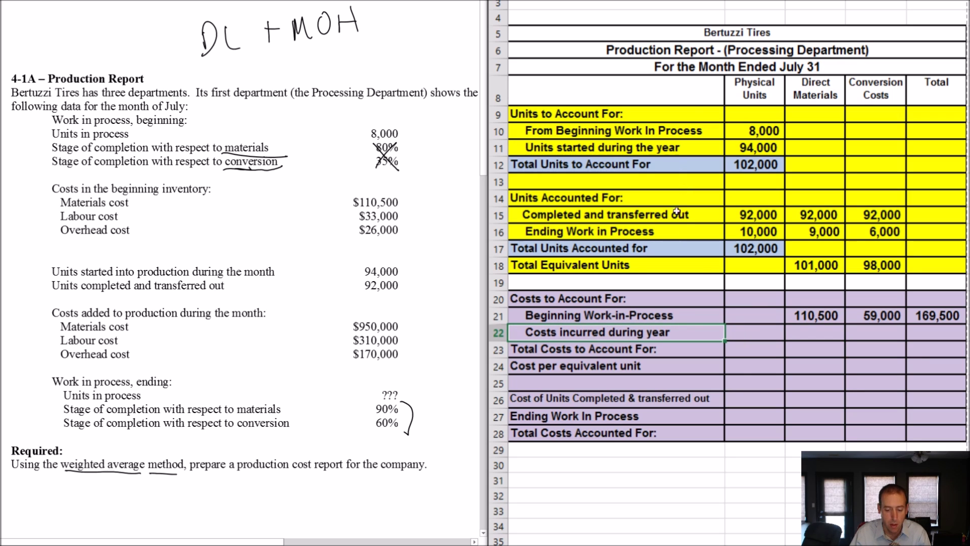
{"action": "left_click", "coordinate": [835, 333]}
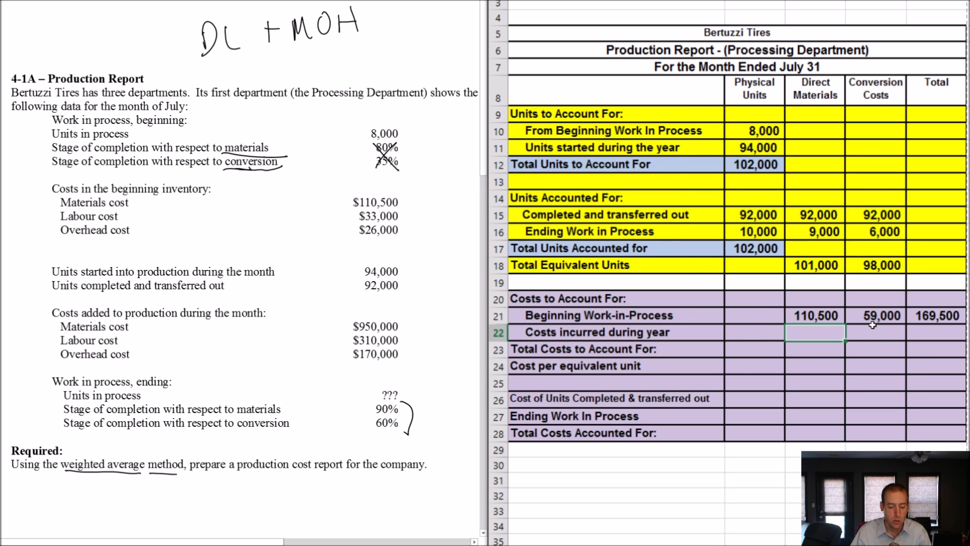
{"action": "type", "text": "950"}
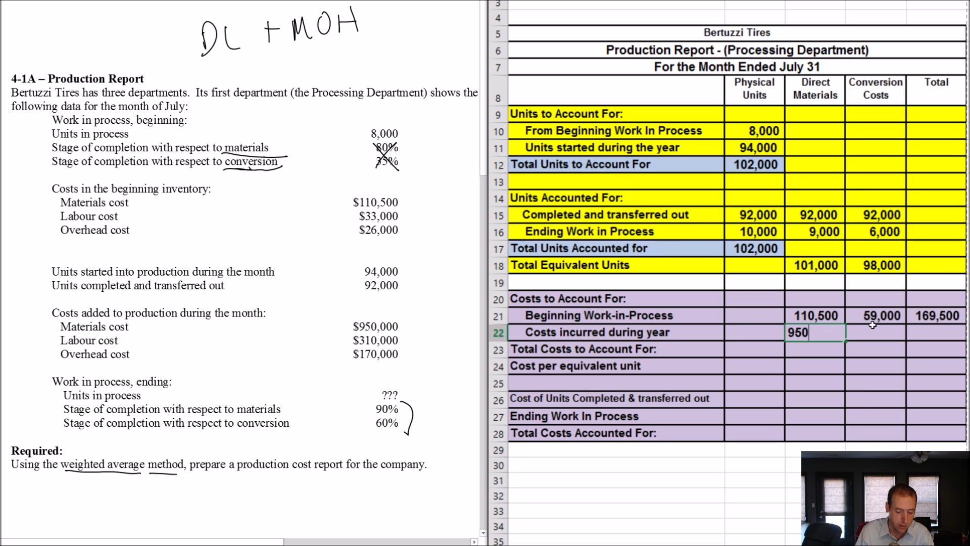
{"action": "type", "text": ",000"}
{"action": "key", "text": "Return"}
{"action": "left_click", "coordinate": [874, 329]}
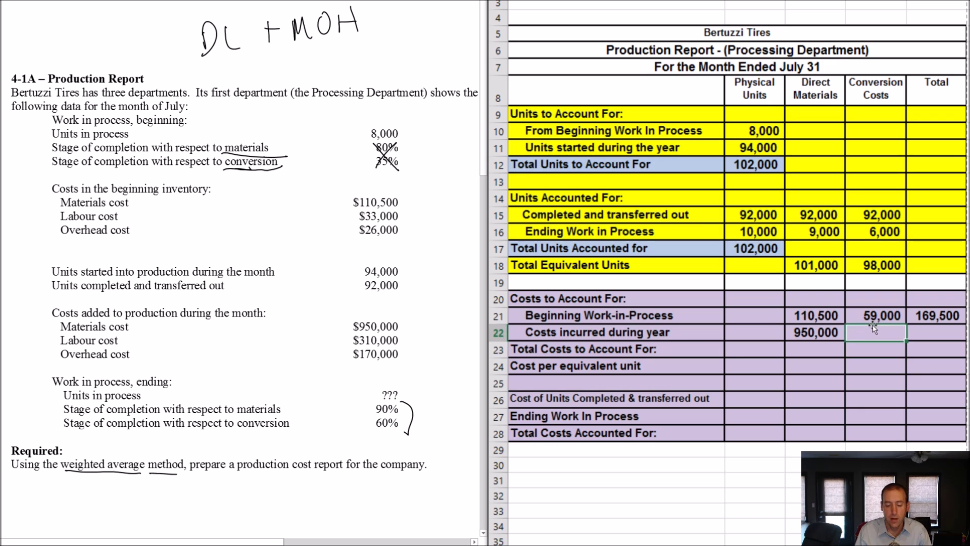
{"action": "double_click", "coordinate": [874, 328]}
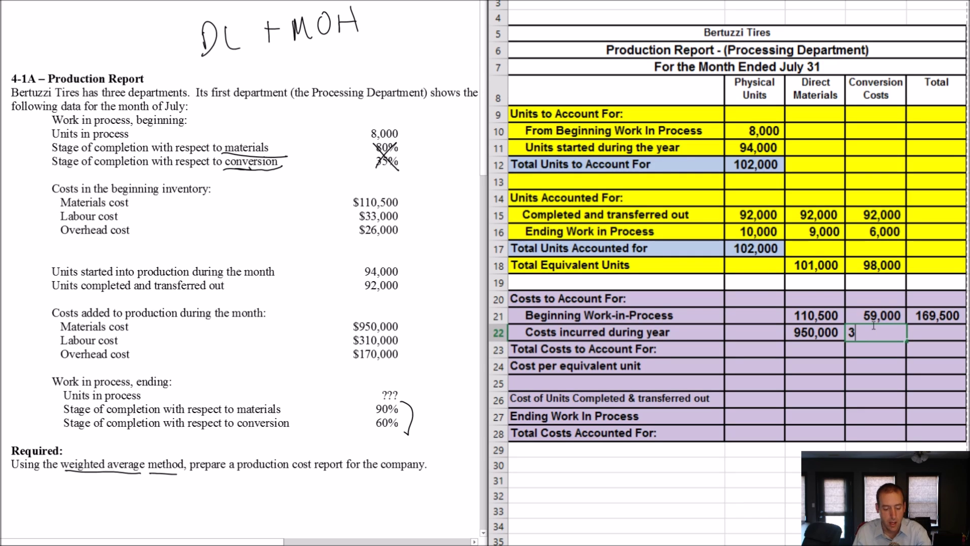
{"action": "type", "text": "+310"}
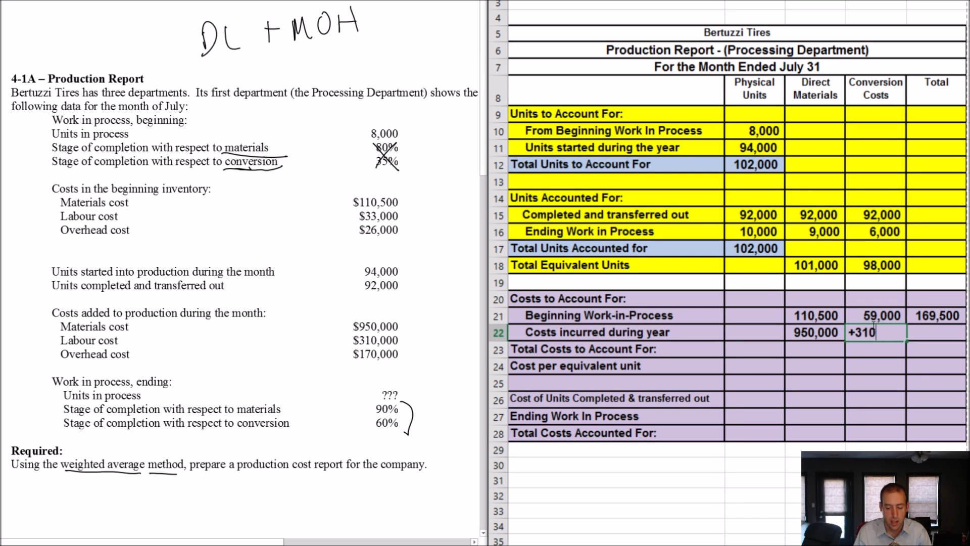
{"action": "type", "text": "000+170000"}
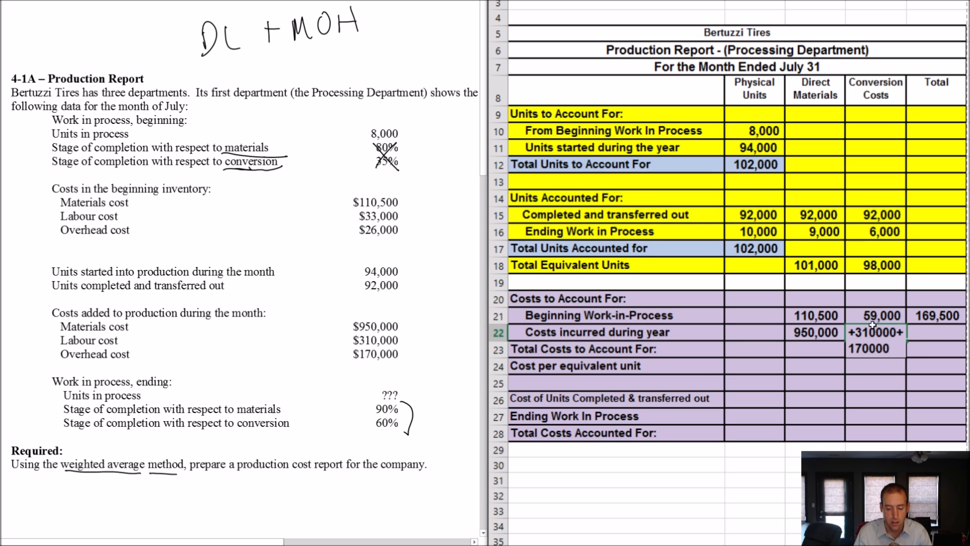
{"action": "key", "text": "Return"}
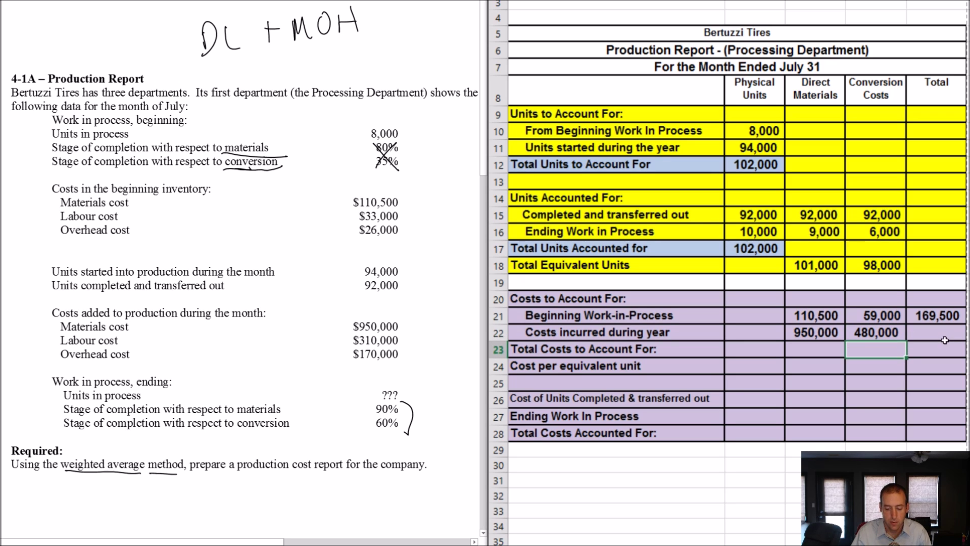
Total the costs incurred row as 950,000 + 480,000.
{"action": "left_click", "coordinate": [944, 335]}
{"action": "type", "text": "="}
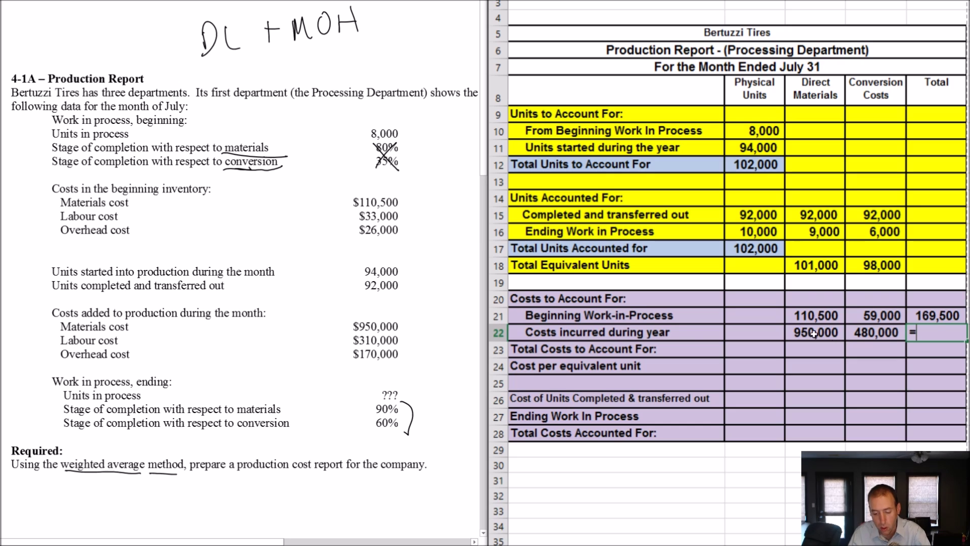
{"action": "left_click", "coordinate": [813, 334]}
{"action": "type", "text": "+"}
{"action": "left_click", "coordinate": [859, 335]}
{"action": "key", "text": "Return"}
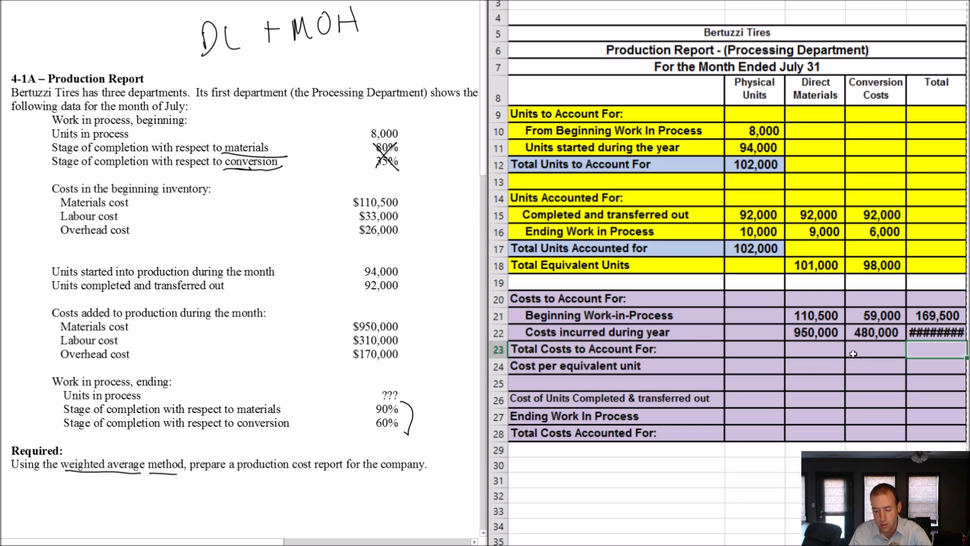
{"action": "left_click", "coordinate": [937, 335]}
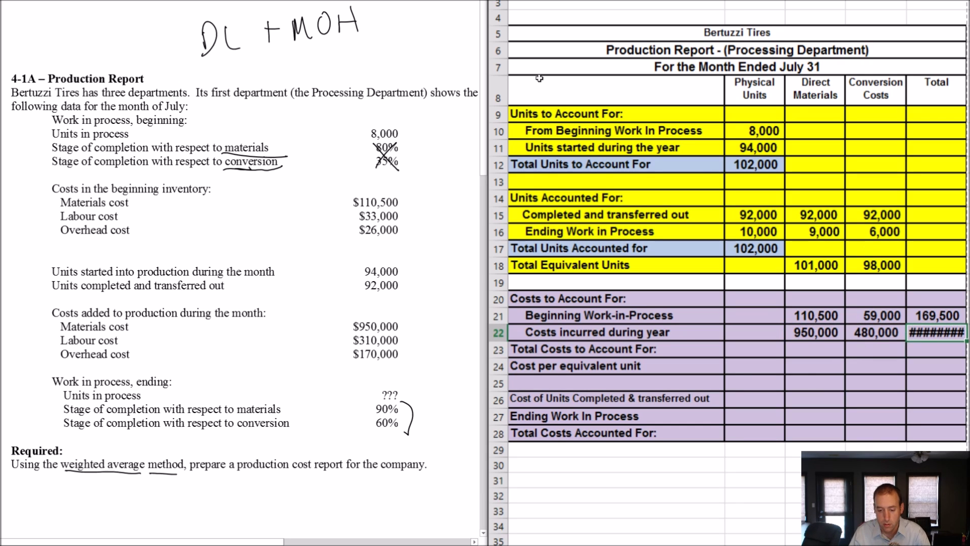
Set font size 10 on the costs-incurred total and the cost figures in rows 21–28.
{"action": "right_click", "coordinate": [948, 334]}
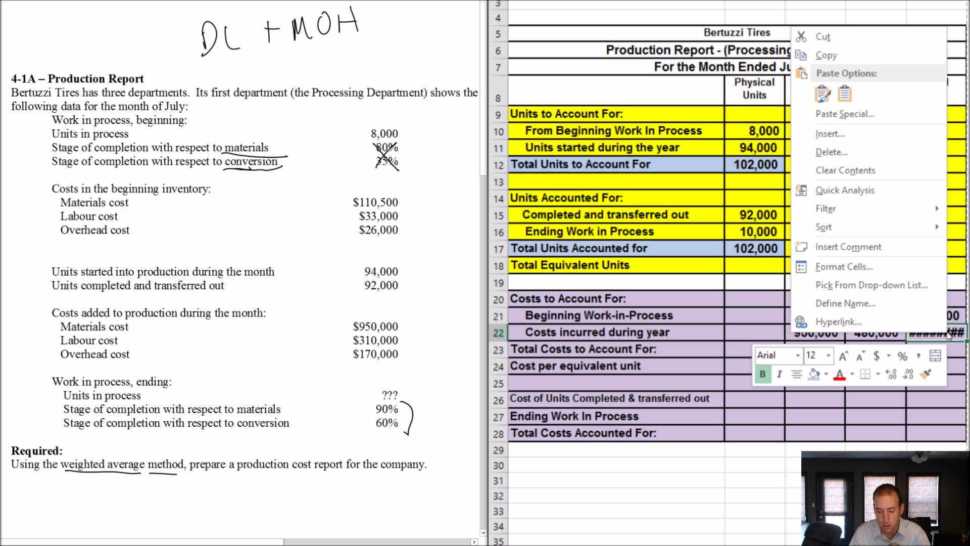
{"action": "left_click", "coordinate": [829, 355]}
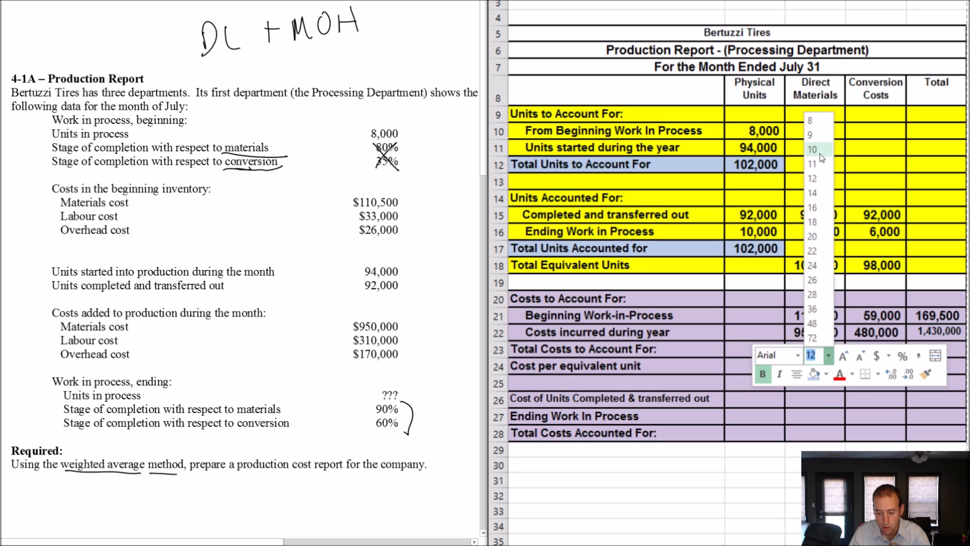
{"action": "left_click", "coordinate": [812, 149]}
{"action": "left_click", "coordinate": [818, 350]}
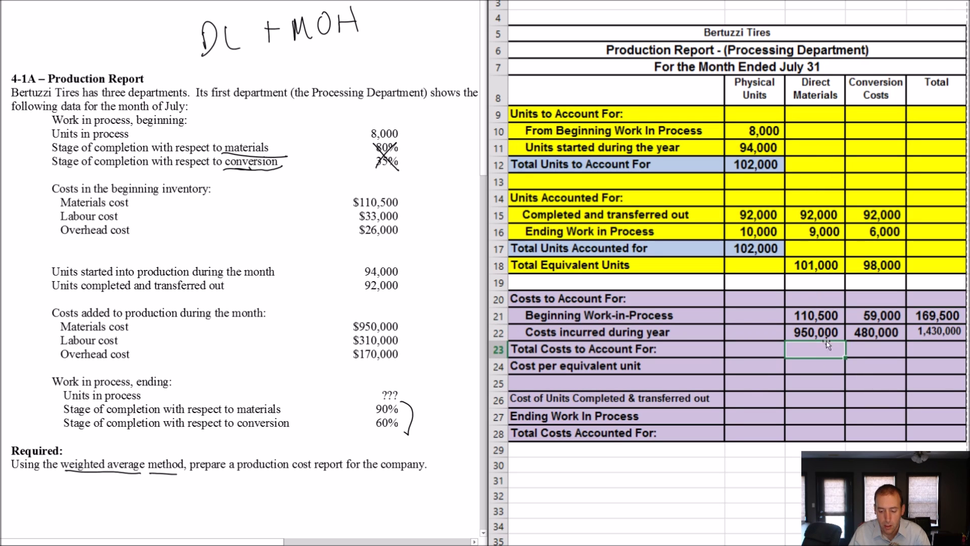
{"action": "left_click_drag", "start_coordinate": [818, 316], "coordinate": [937, 432]}
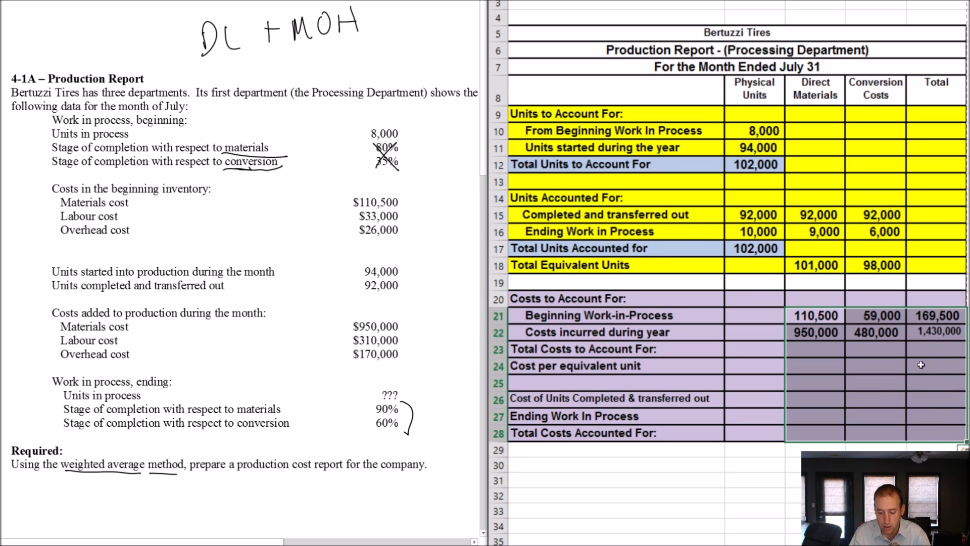
{"action": "right_click", "coordinate": [879, 336]}
{"action": "left_click", "coordinate": [759, 356]}
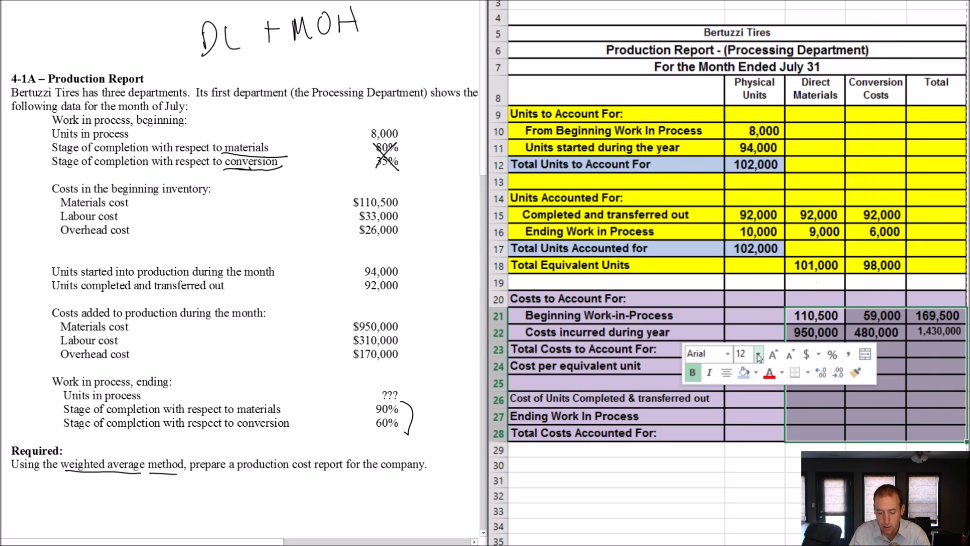
{"action": "left_click", "coordinate": [747, 147]}
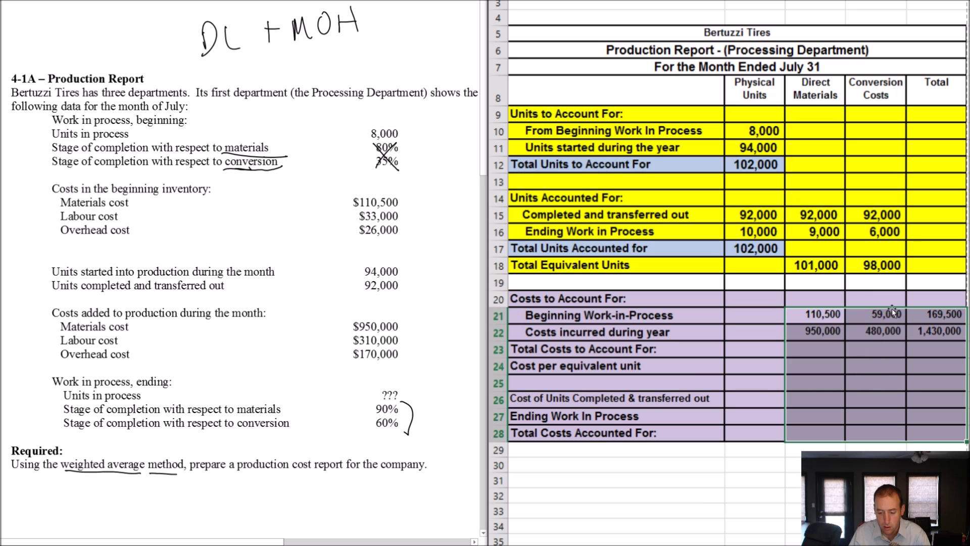
{"action": "left_click", "coordinate": [836, 347]}
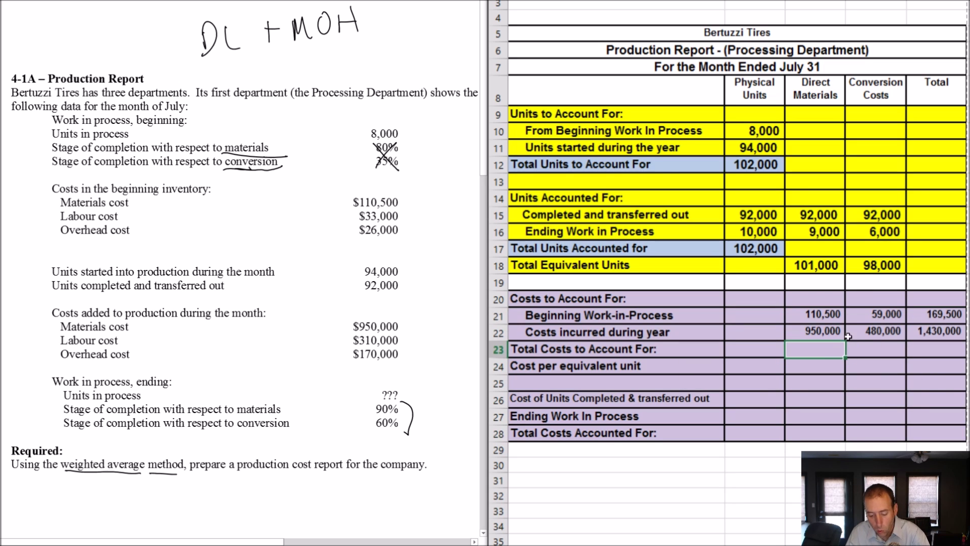
Sum beginning and incurred materials costs to 1,060,500, then fill right for conversion and total.
{"action": "type", "text": "="}
{"action": "left_click", "coordinate": [826, 317]}
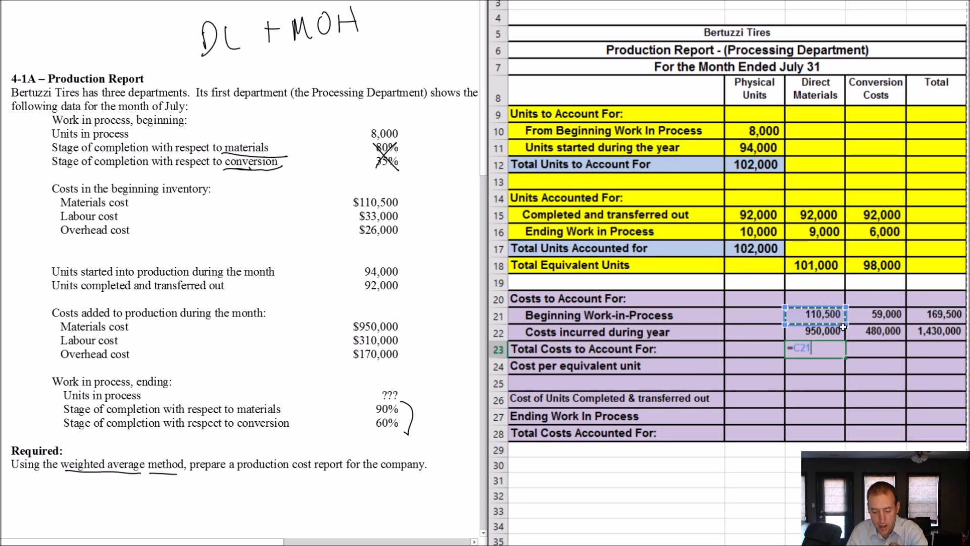
{"action": "type", "text": "+"}
{"action": "left_click", "coordinate": [833, 332]}
{"action": "key", "text": "Return"}
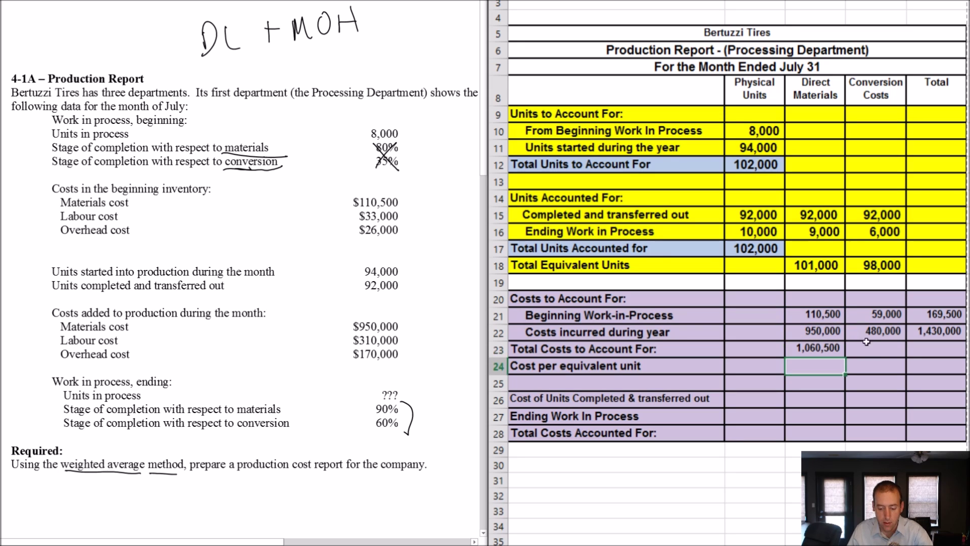
{"action": "key", "text": "Up"}
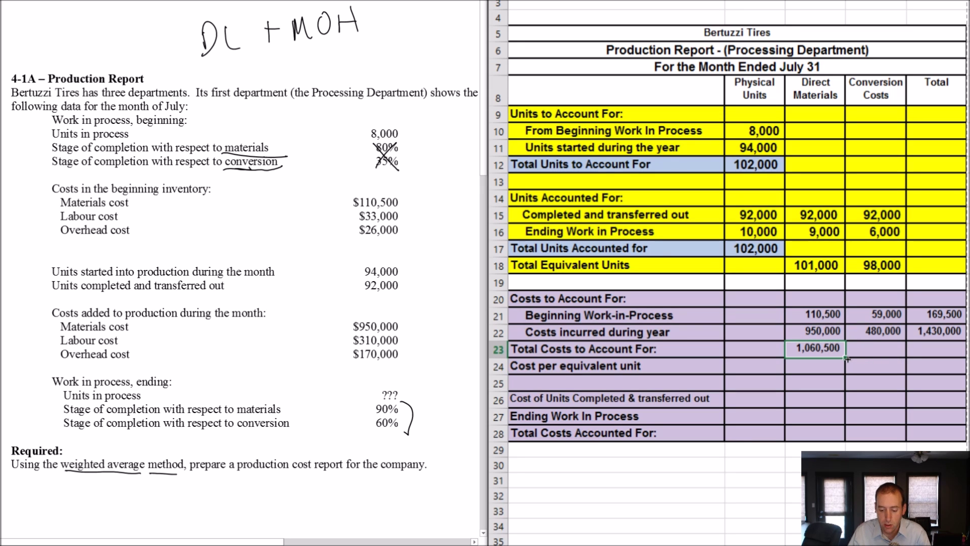
{"action": "left_click_drag", "start_coordinate": [864, 359], "coordinate": [950, 357]}
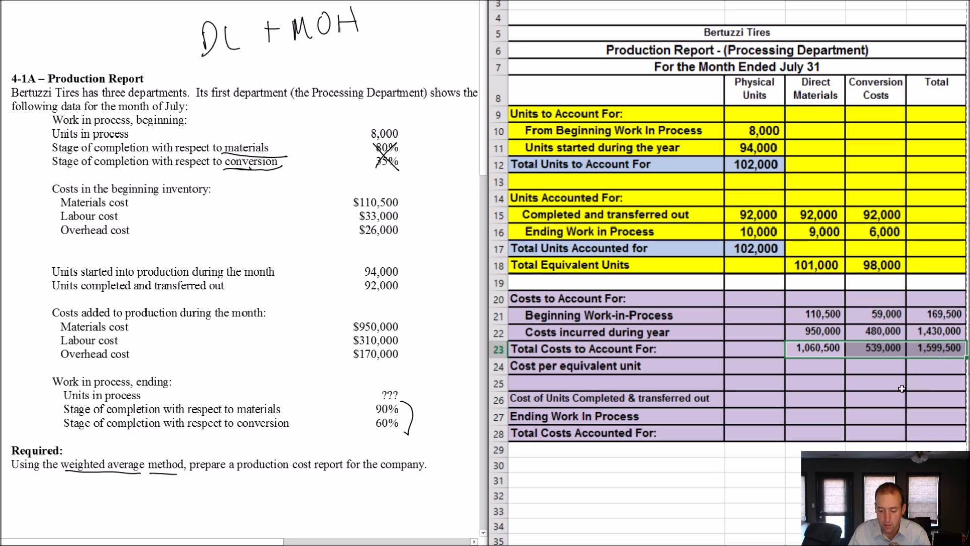
{"action": "left_click", "coordinate": [890, 369]}
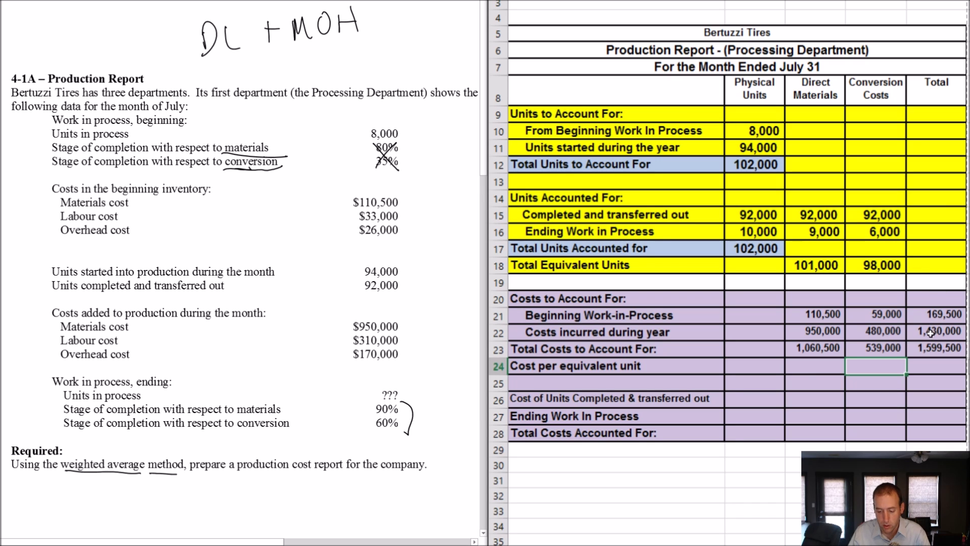
{"action": "left_click", "coordinate": [797, 364]}
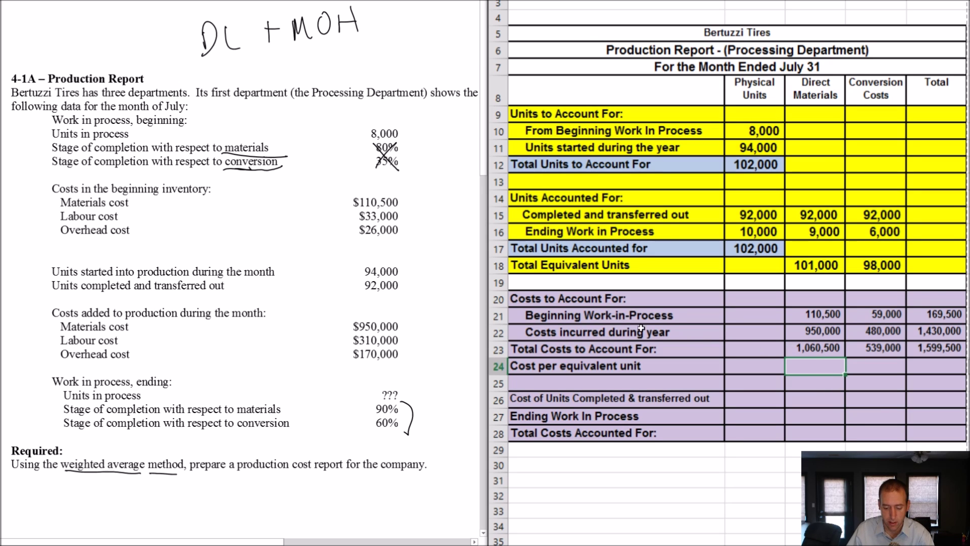
{"action": "left_click", "coordinate": [814, 266]}
Divide 1,060,500 by 101,000 for a 10.5000 materials cost per equivalent unit.
{"action": "left_click", "coordinate": [870, 265]}
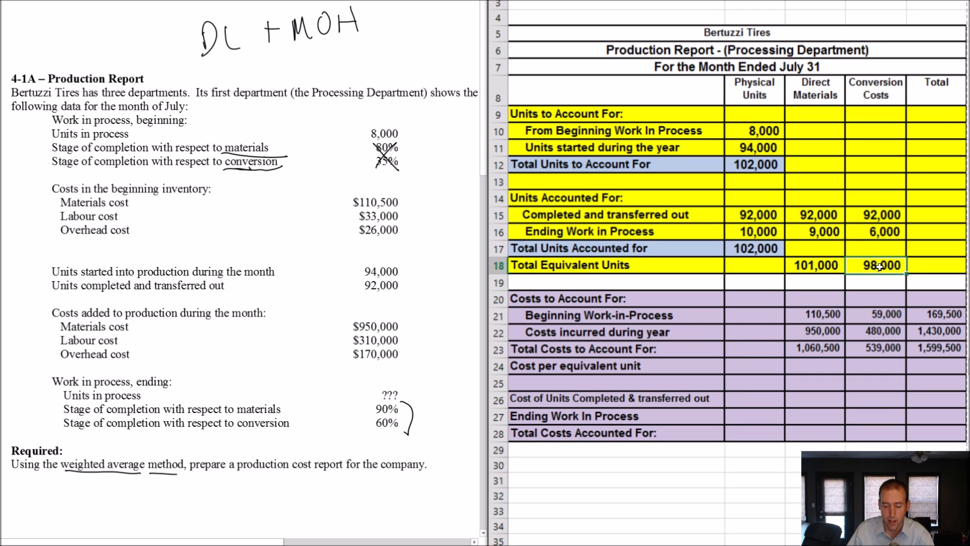
{"action": "left_click", "coordinate": [822, 363]}
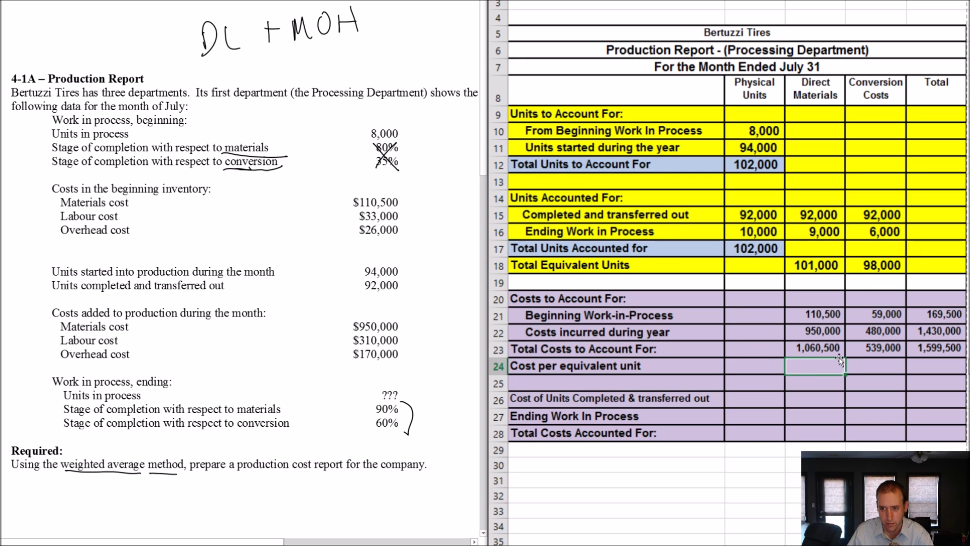
{"action": "type", "text": "="}
{"action": "left_click", "coordinate": [818, 348]}
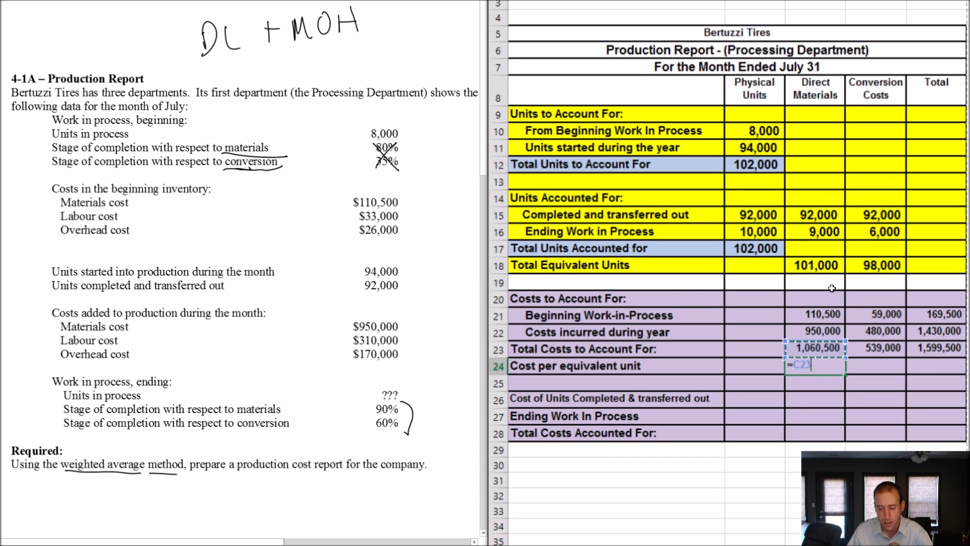
{"action": "type", "text": "/"}
{"action": "left_click", "coordinate": [819, 266]}
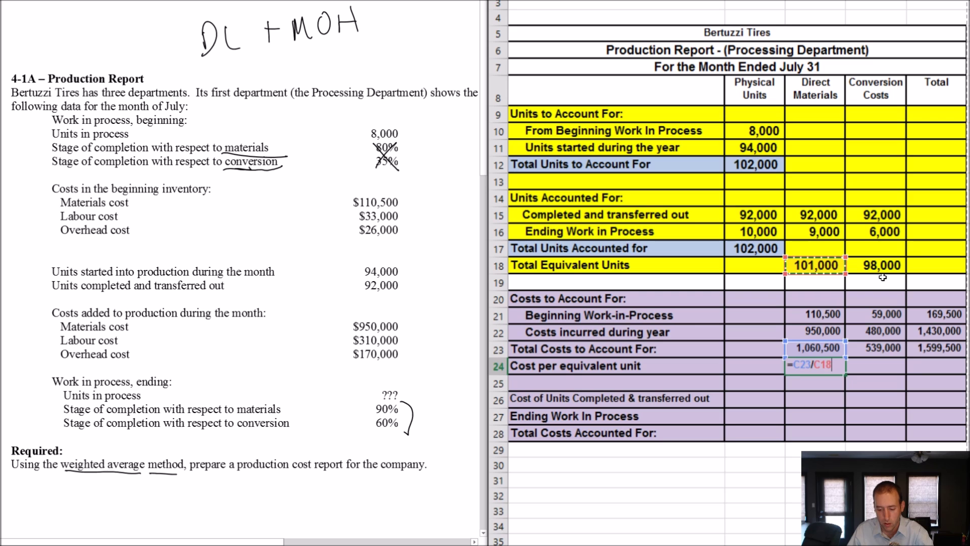
{"action": "key", "text": "Return"}
{"action": "left_click", "coordinate": [823, 365]}
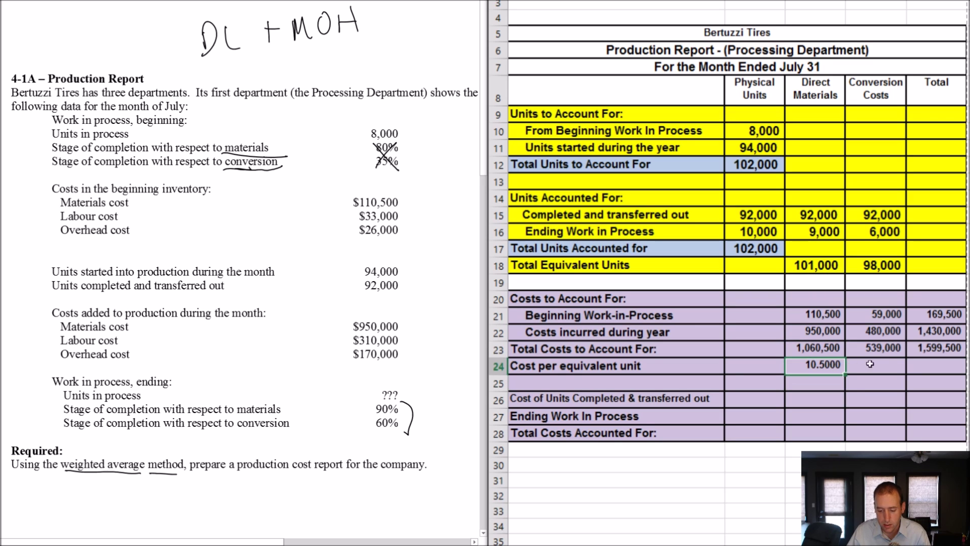
Divide 539,000 by 98,000 for a 5.500 conversion cost per equivalent unit.
{"action": "left_click", "coordinate": [882, 365]}
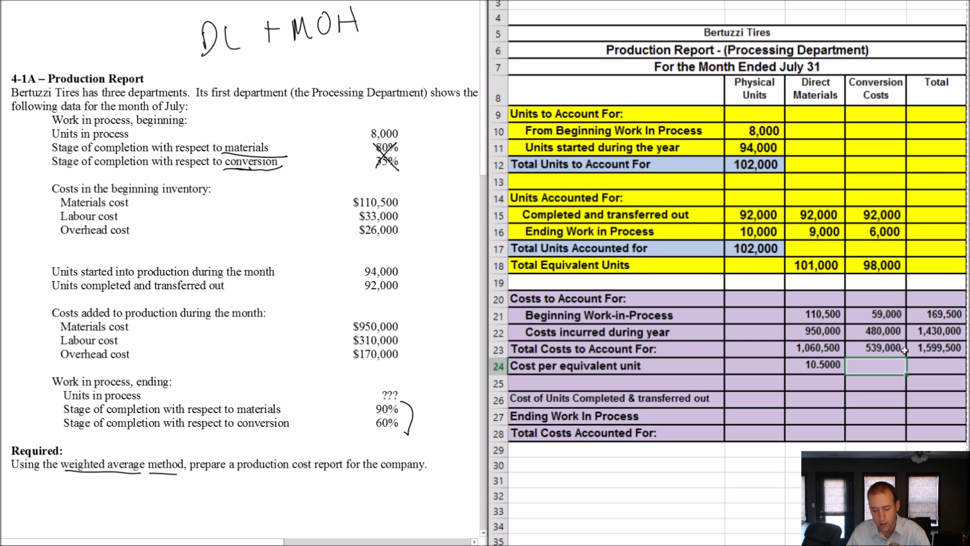
{"action": "type", "text": "="}
{"action": "left_click", "coordinate": [904, 349]}
{"action": "type", "text": "/"}
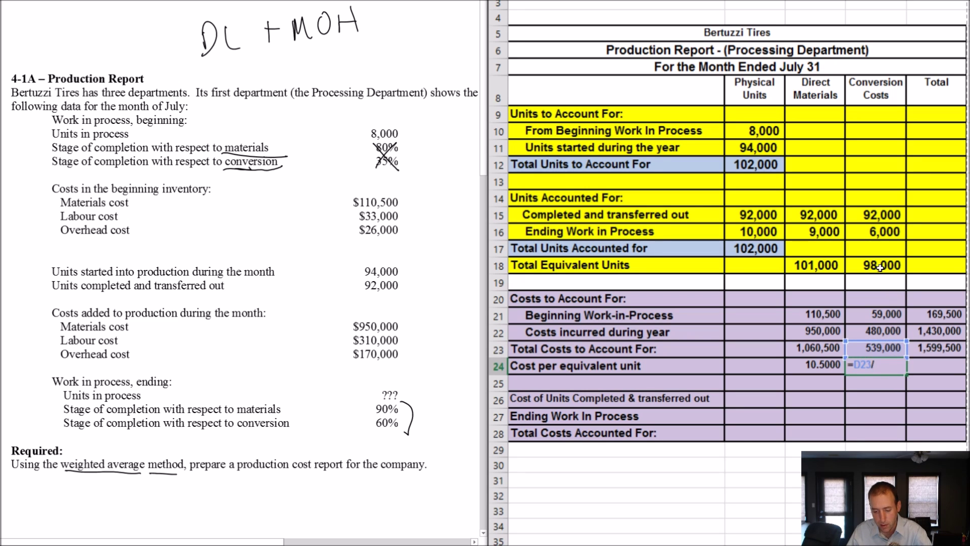
{"action": "left_click", "coordinate": [881, 268]}
{"action": "key", "text": "Return"}
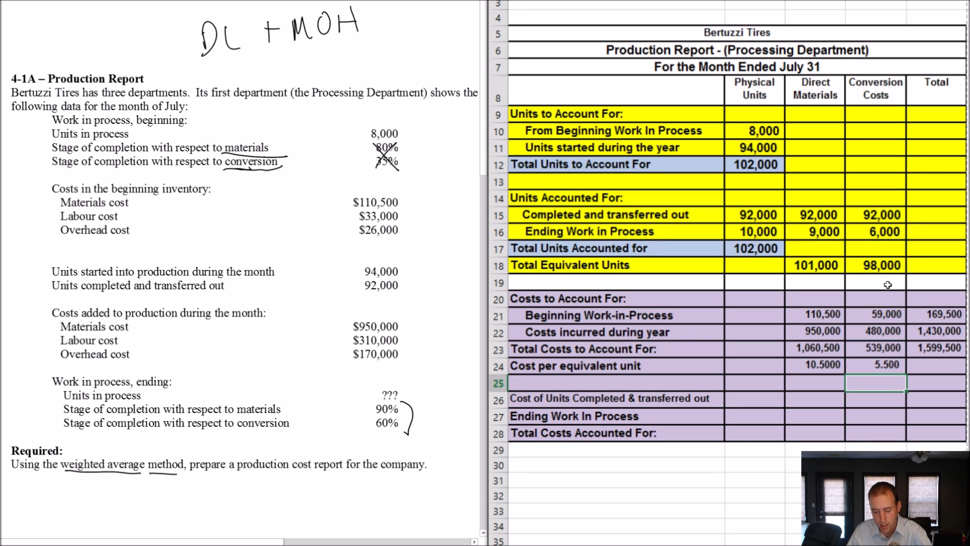
Add the two unit costs for a 16.0000 total cost per equivalent unit.
{"action": "left_click", "coordinate": [927, 368]}
{"action": "type", "text": "="}
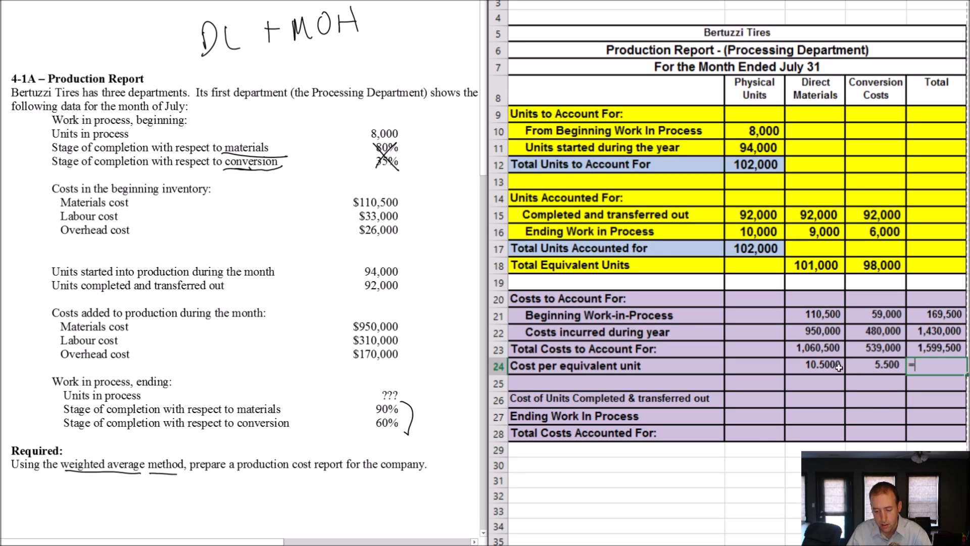
{"action": "left_click", "coordinate": [839, 366]}
{"action": "type", "text": "+"}
{"action": "left_click", "coordinate": [884, 365]}
{"action": "key", "text": "Return"}
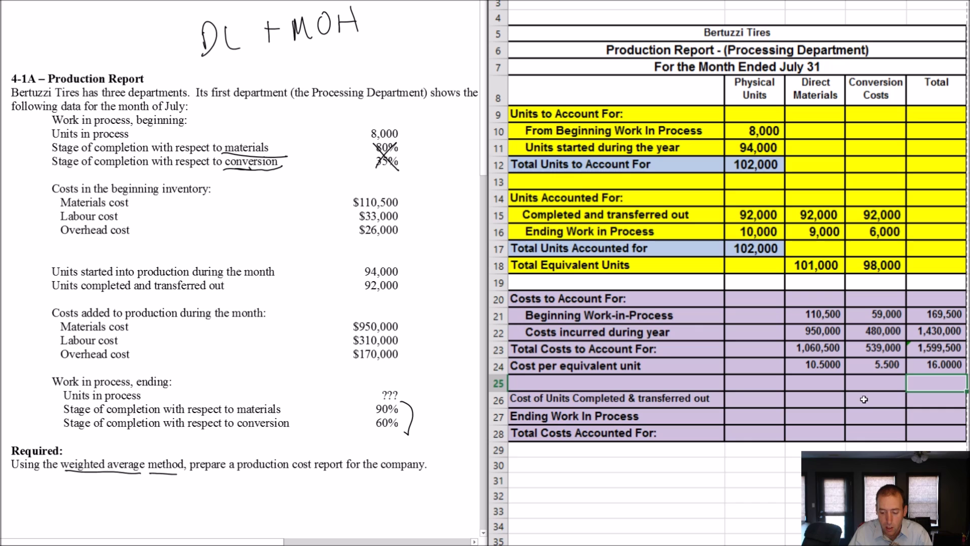
Fill row 24, from the Cost per equivalent unit label to Total, with orange.
{"action": "left_click_drag", "start_coordinate": [652, 368], "coordinate": [942, 366]}
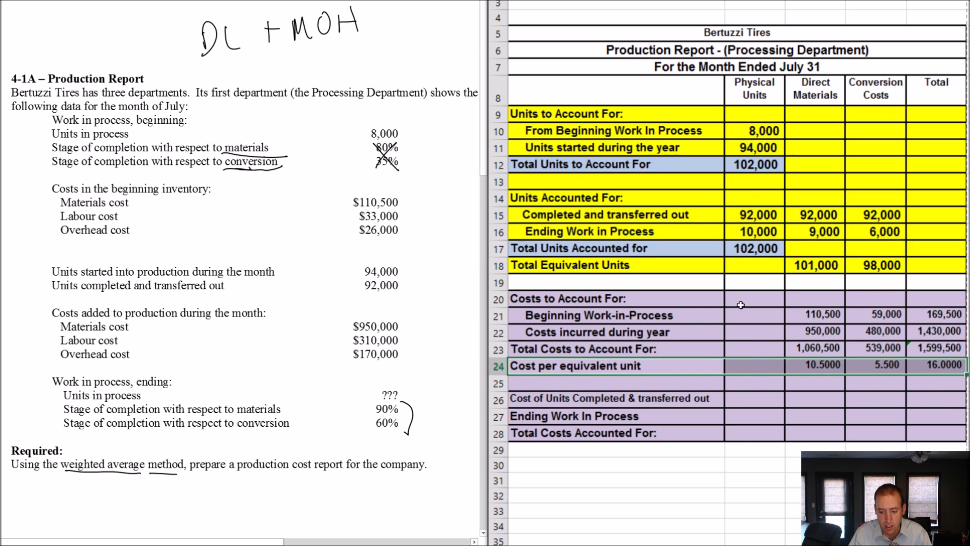
{"action": "right_click", "coordinate": [747, 371]}
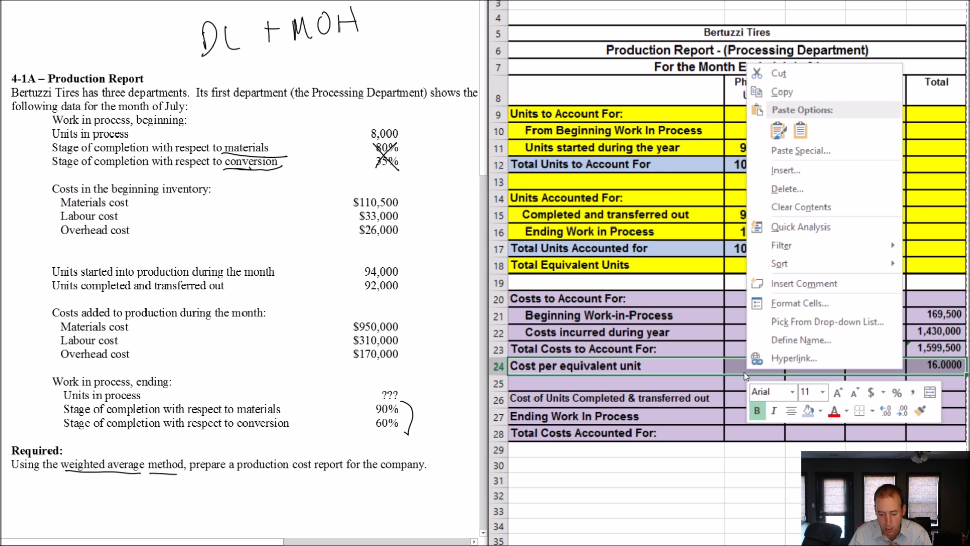
{"action": "left_click", "coordinate": [820, 410]}
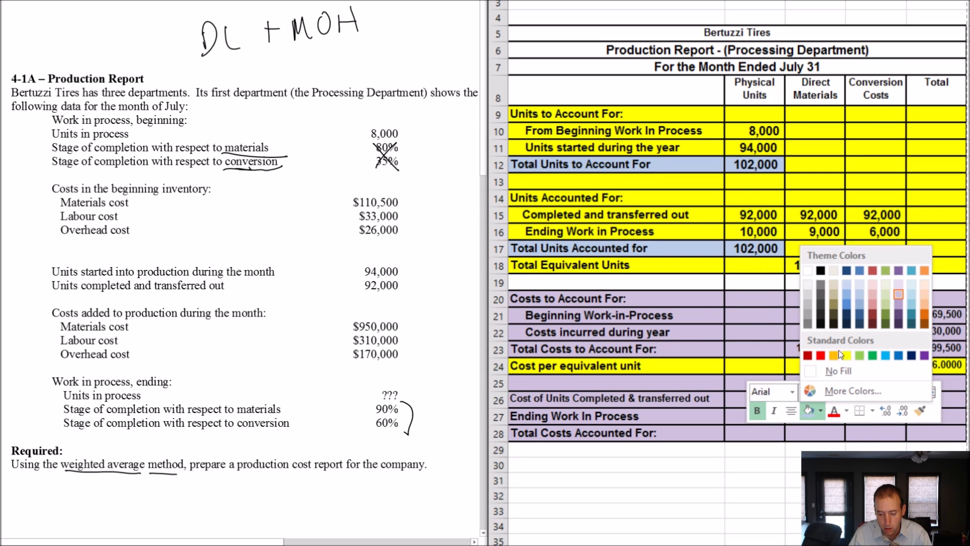
{"action": "key", "text": "Escape"}
{"action": "right_click", "coordinate": [773, 367]}
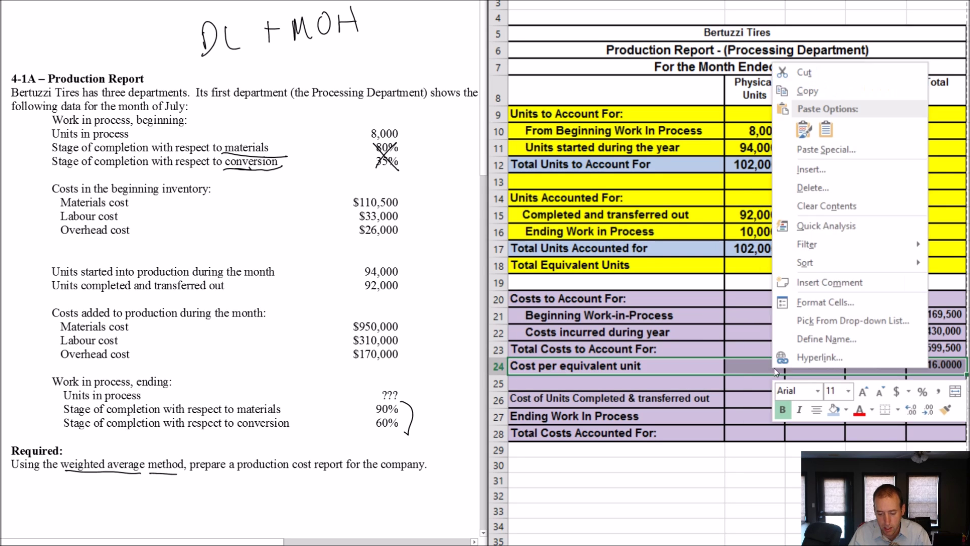
{"action": "left_click", "coordinate": [841, 407]}
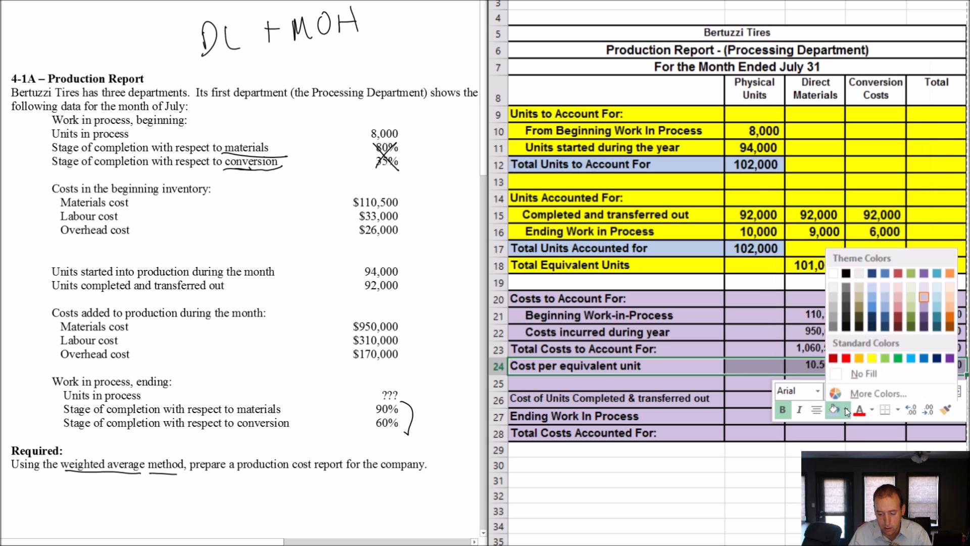
{"action": "left_click", "coordinate": [859, 356]}
{"action": "left_click", "coordinate": [755, 315]}
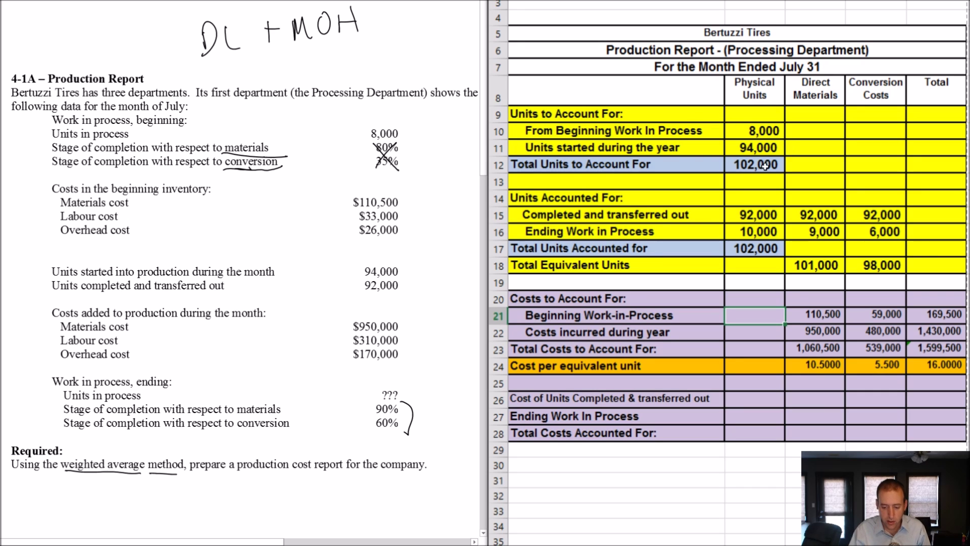
{"action": "left_click", "coordinate": [759, 151]}
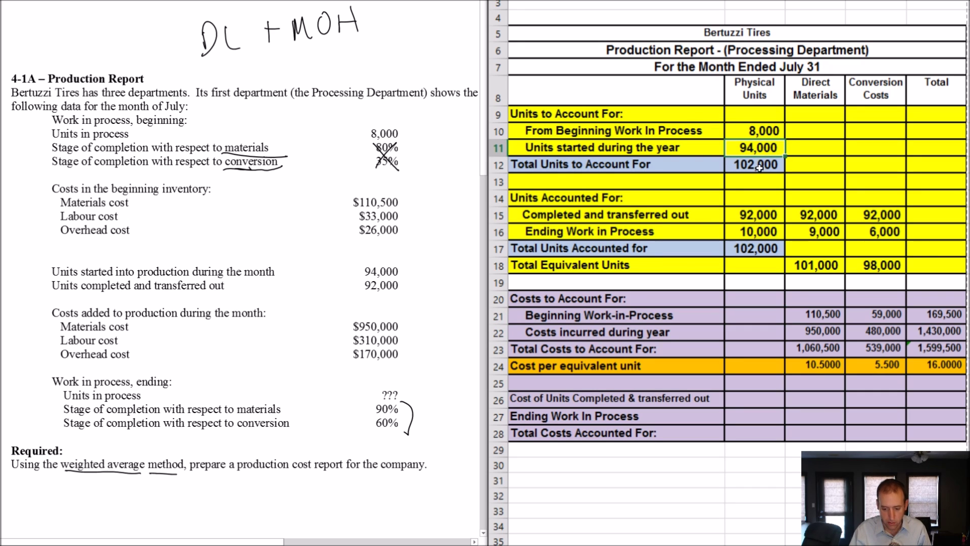
{"action": "key", "text": "Down"}
{"action": "key", "text": "Down"}
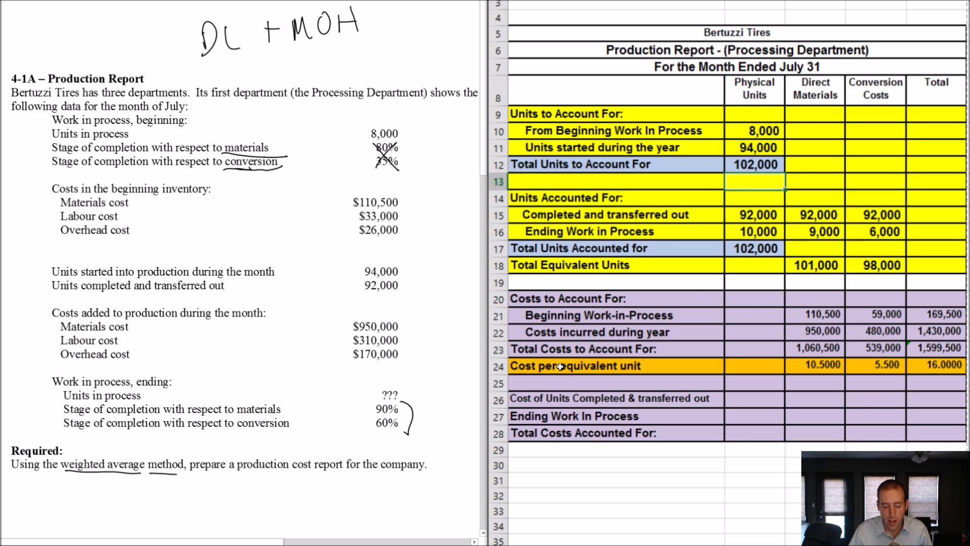
{"action": "left_click_drag", "start_coordinate": [560, 366], "coordinate": [939, 369]}
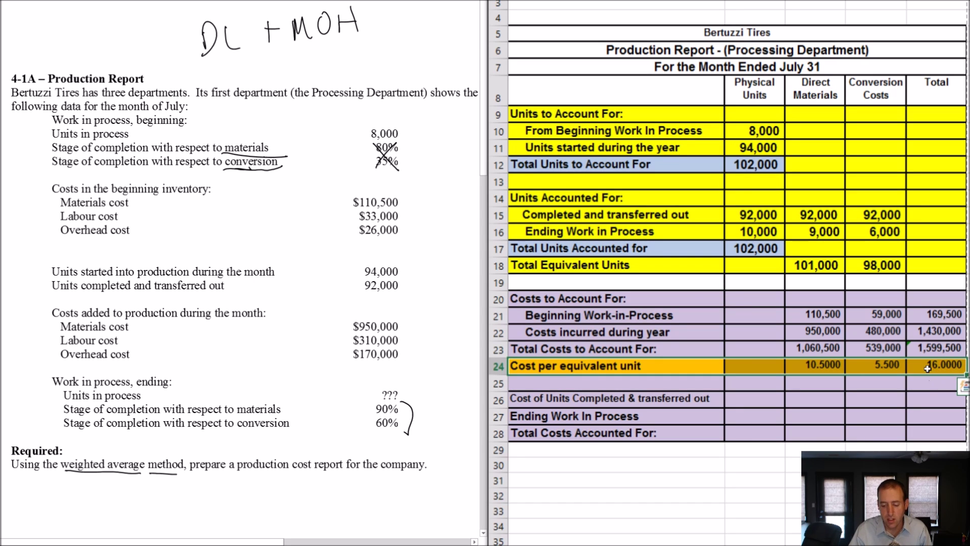
{"action": "left_click", "coordinate": [928, 368]}
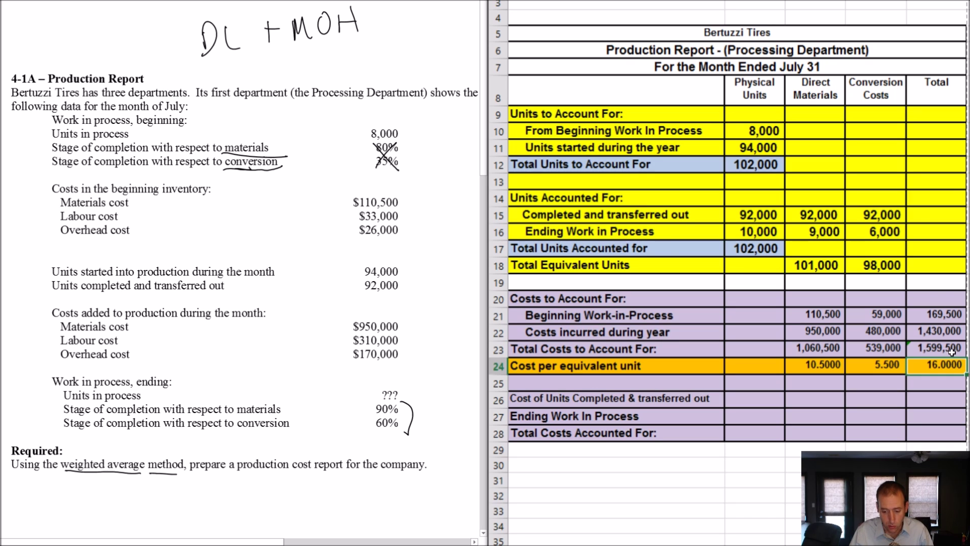
Multiply 92,000 units by 10.5000 for 966,000 materials transferred out.
{"action": "left_click", "coordinate": [821, 403]}
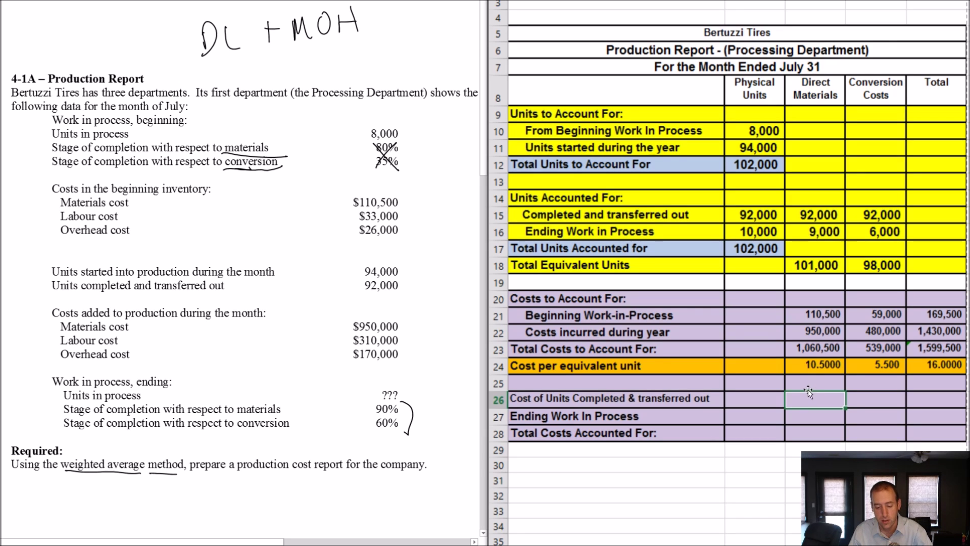
{"action": "type", "text": "="}
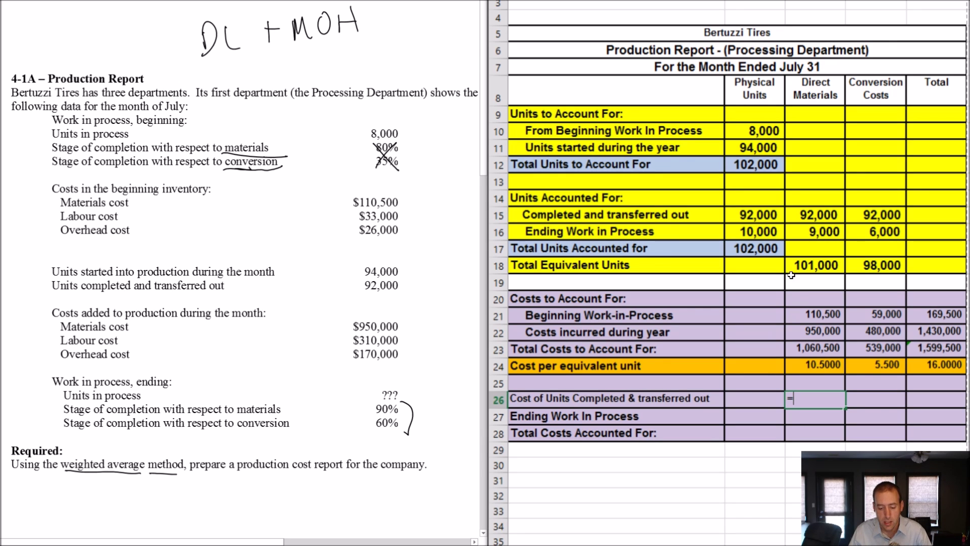
{"action": "left_click", "coordinate": [817, 214]}
{"action": "type", "text": "*"}
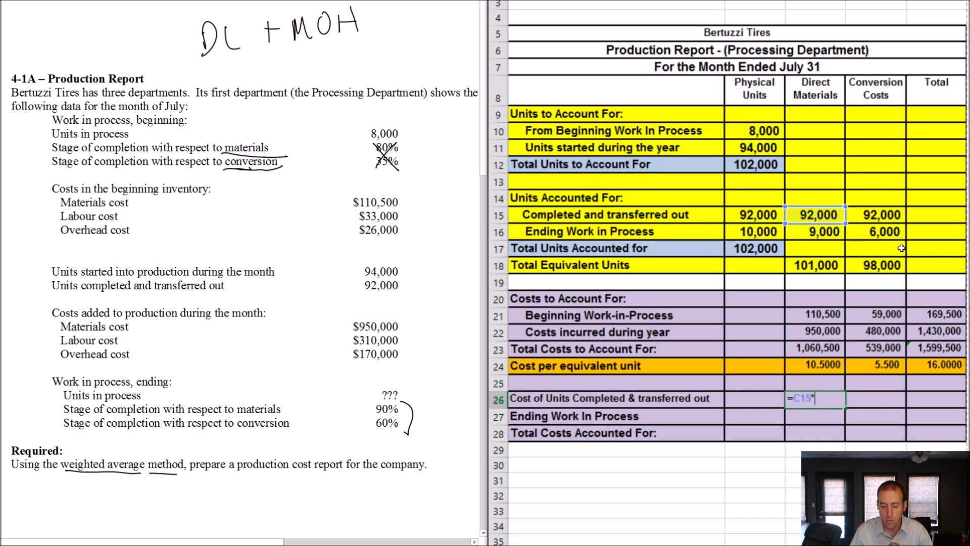
{"action": "left_click", "coordinate": [814, 365]}
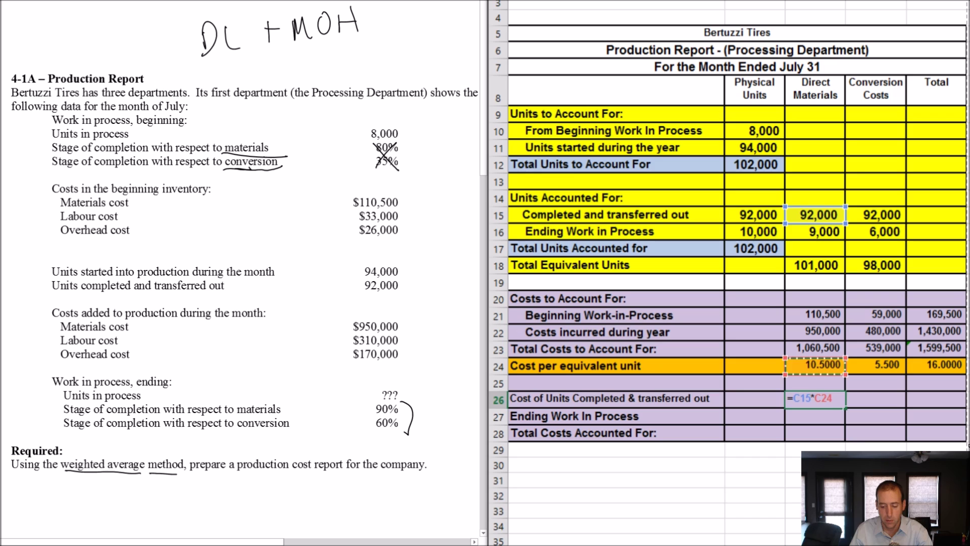
{"action": "key", "text": "Return"}
Multiply 92,000 units by 5.500 for 506,000 conversion transferred out.
{"action": "left_click", "coordinate": [886, 395]}
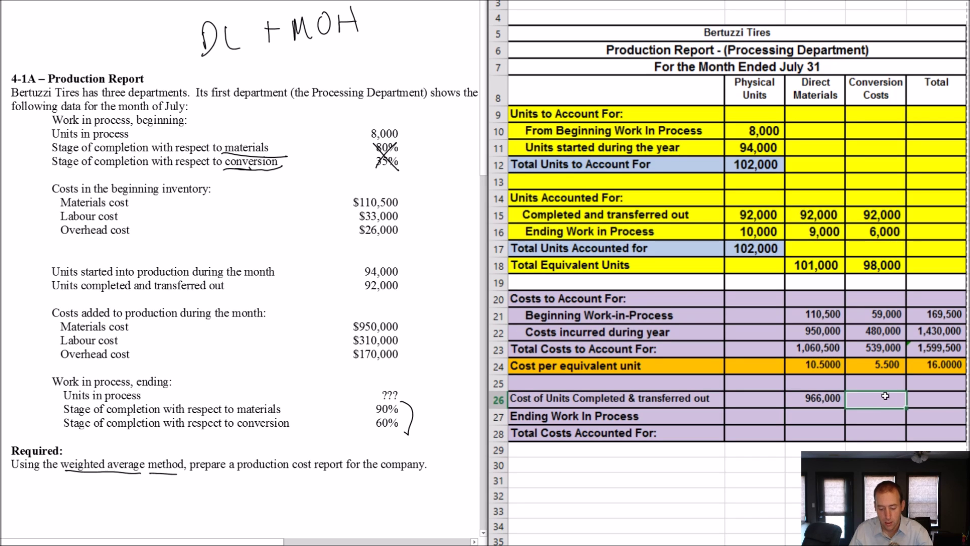
{"action": "type", "text": "="}
{"action": "left_click", "coordinate": [876, 215]}
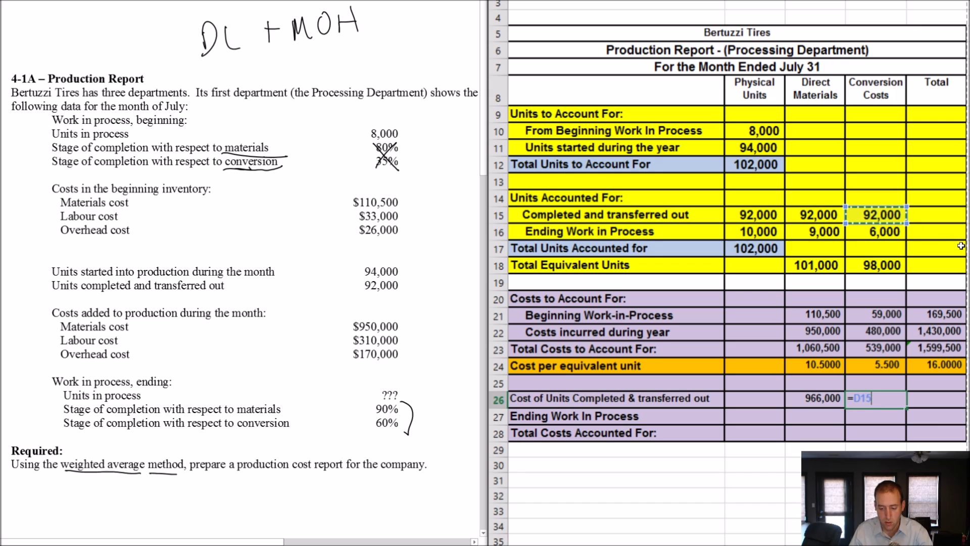
{"action": "type", "text": "*"}
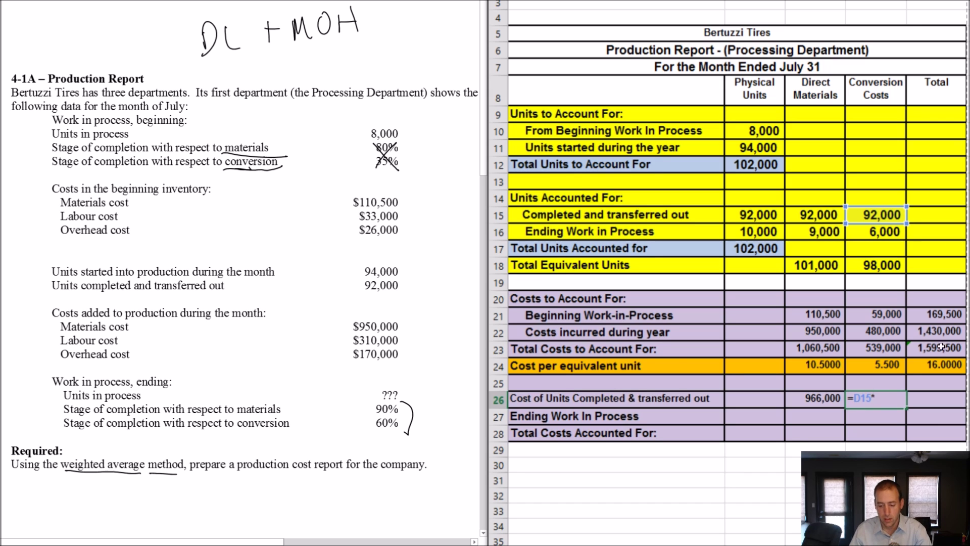
{"action": "left_click", "coordinate": [888, 364]}
{"action": "key", "text": "Return"}
{"action": "left_click", "coordinate": [809, 417]}
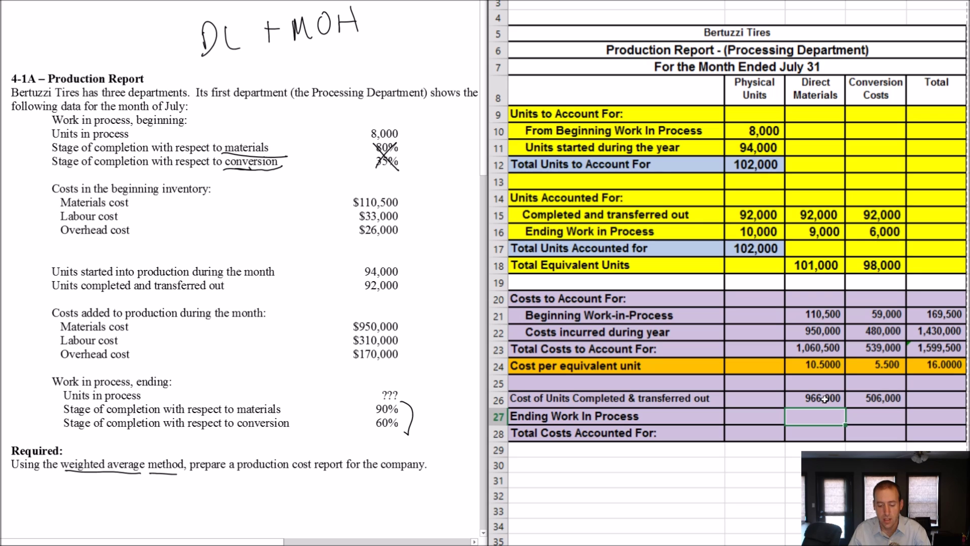
Cost ending work in process: 9,000 × 10.5000 materials and 6,000 × 5.500 (33,000) conversion.
{"action": "type", "text": "="}
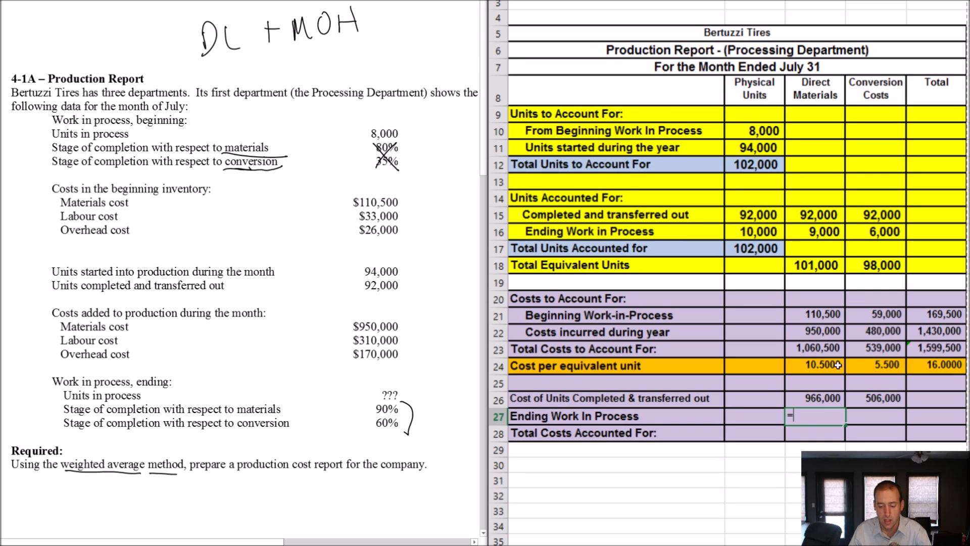
{"action": "left_click", "coordinate": [816, 232]}
{"action": "type", "text": "*"}
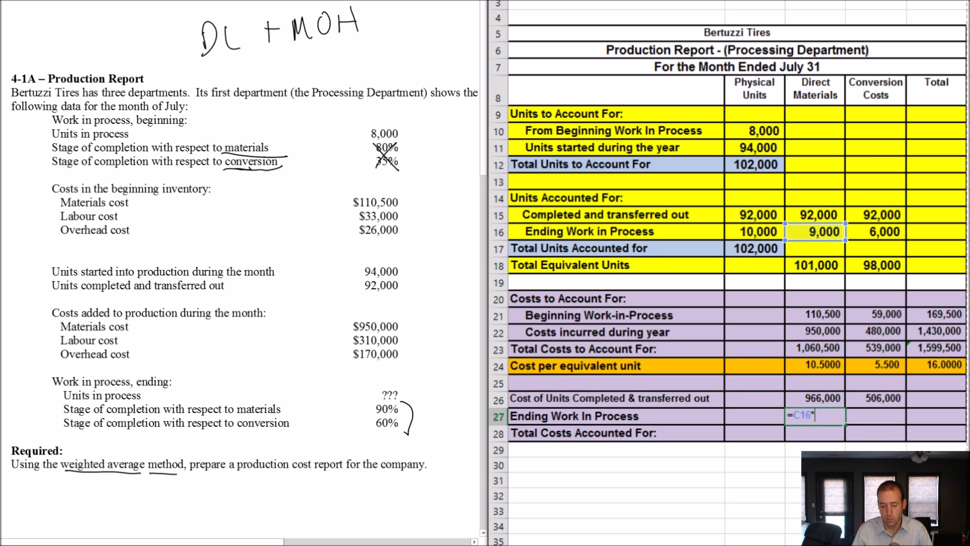
{"action": "left_click", "coordinate": [818, 365]}
{"action": "key", "text": "Return"}
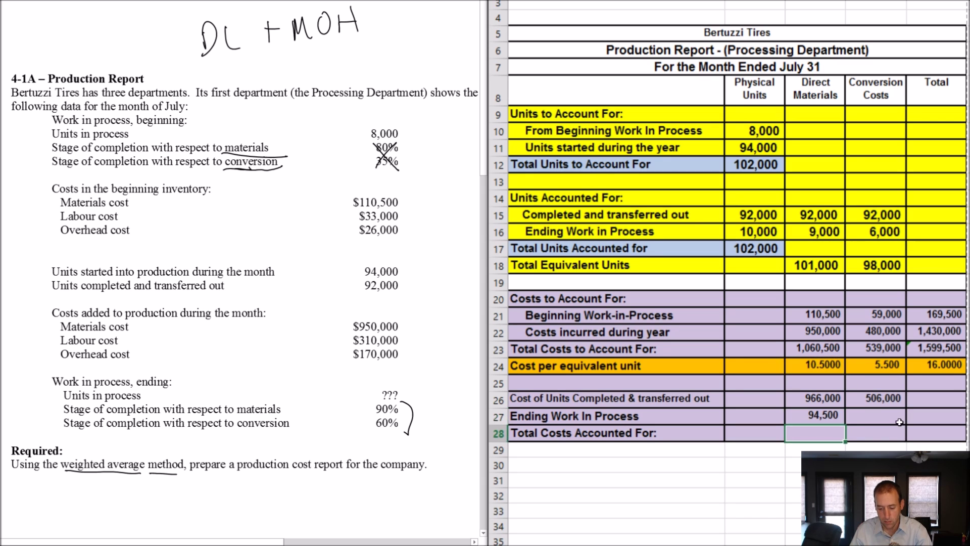
{"action": "left_click", "coordinate": [900, 423]}
{"action": "type", "text": "="}
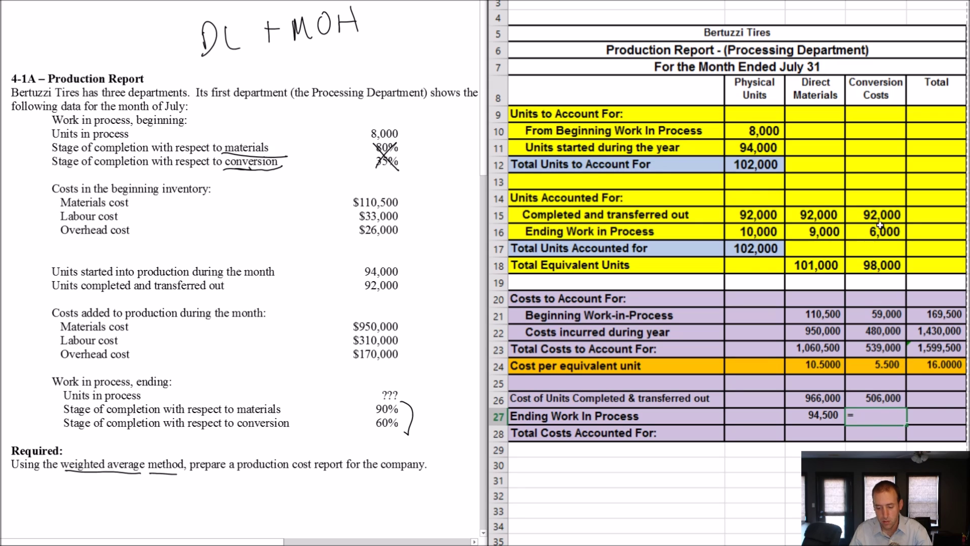
{"action": "left_click", "coordinate": [885, 231]}
{"action": "type", "text": "*"}
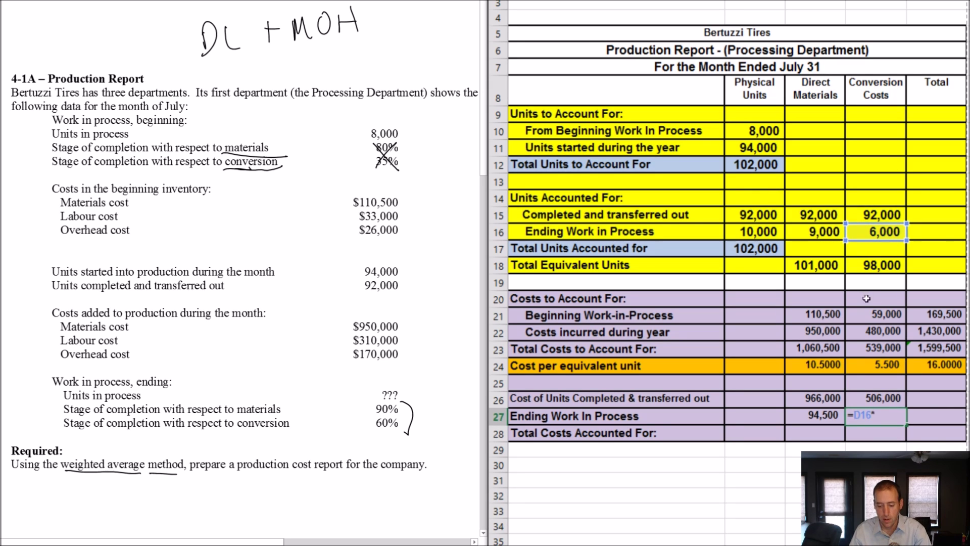
{"action": "left_click", "coordinate": [888, 359]}
{"action": "key", "text": "Return"}
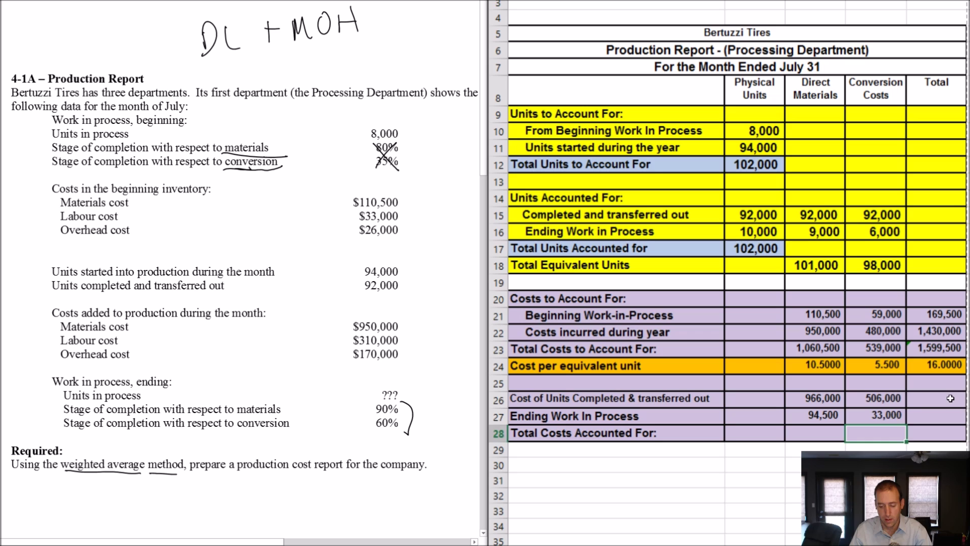
Total transferred-out costs to 1,472,000 and copy that total formula down rows 27–28.
{"action": "left_click", "coordinate": [940, 398]}
{"action": "type", "text": "="}
{"action": "left_click", "coordinate": [822, 399]}
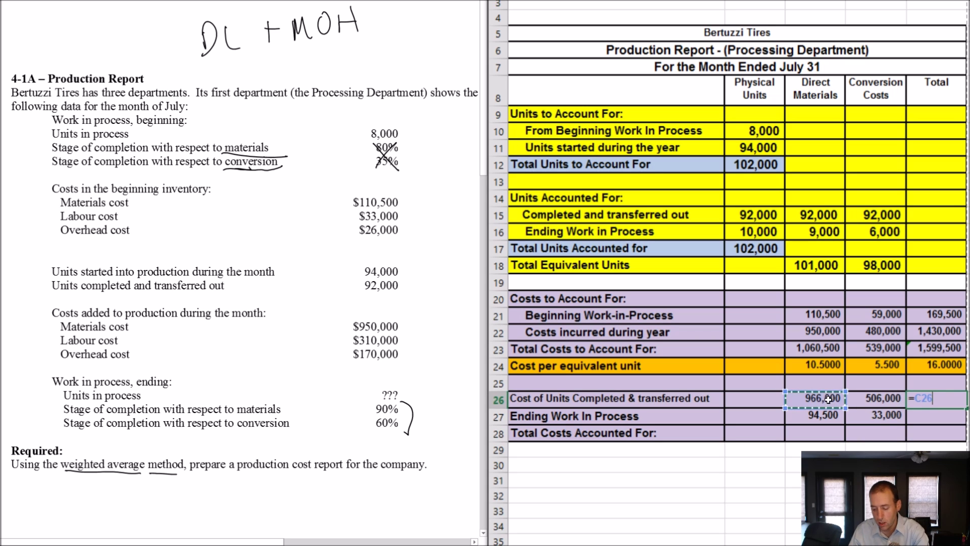
{"action": "type", "text": "+"}
{"action": "left_click", "coordinate": [877, 399]}
{"action": "key", "text": "Return"}
{"action": "left_click", "coordinate": [960, 403]}
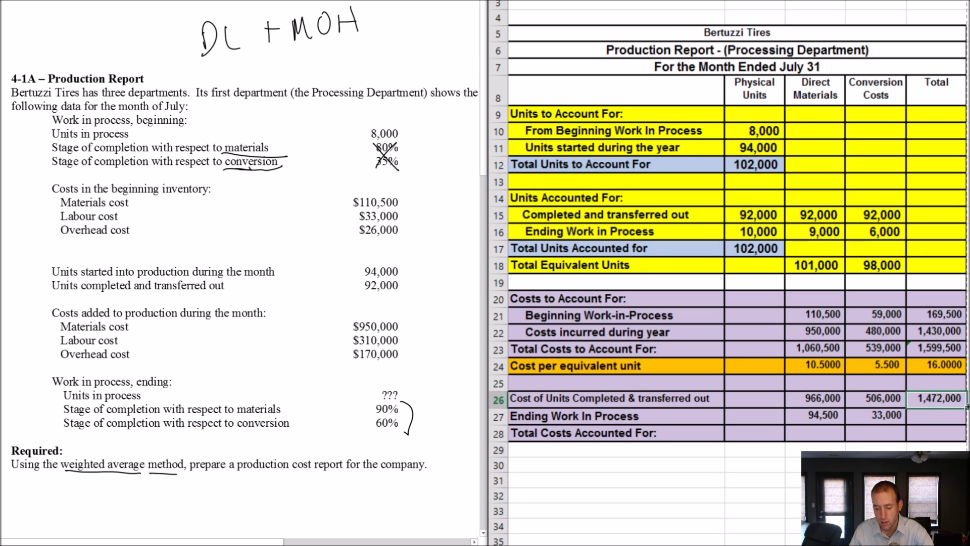
{"action": "left_click_drag", "start_coordinate": [966, 406], "coordinate": [958, 439]}
Sum 966,000 + 94,500 for 1,060,500 materials accounted for, and copy it to conversion.
{"action": "left_click", "coordinate": [812, 434]}
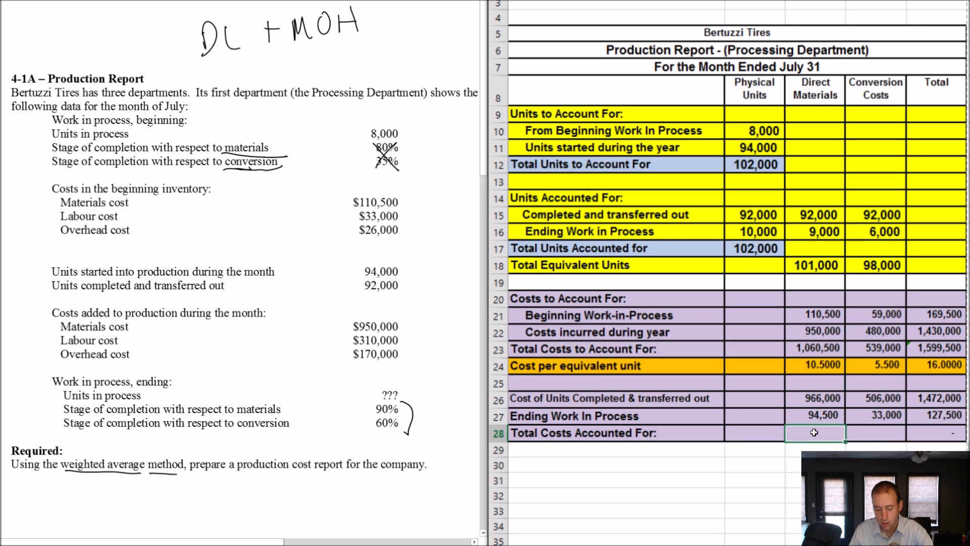
{"action": "type", "text": "="}
{"action": "left_click", "coordinate": [835, 396]}
{"action": "type", "text": "+C26"}
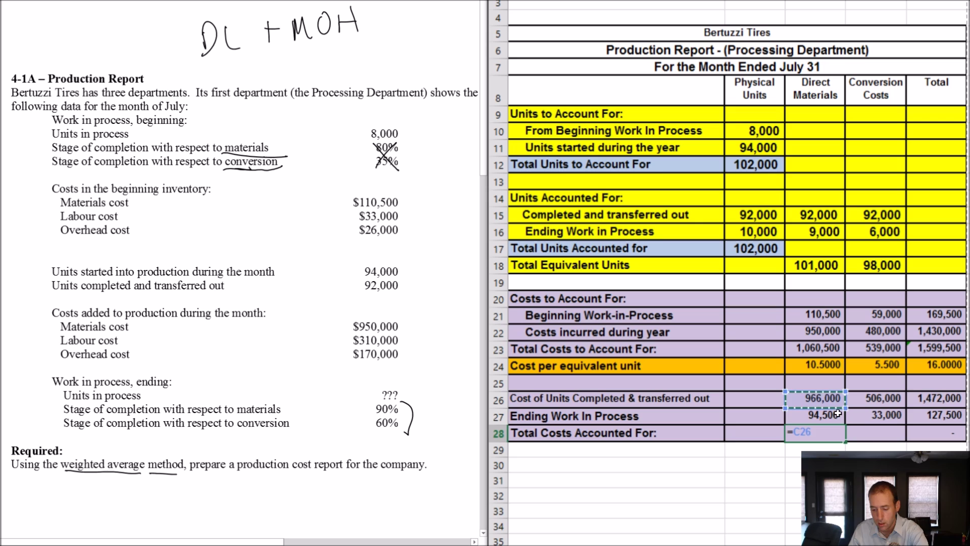
{"action": "left_click", "coordinate": [821, 415]}
{"action": "key", "text": "Return"}
{"action": "left_click", "coordinate": [834, 432]}
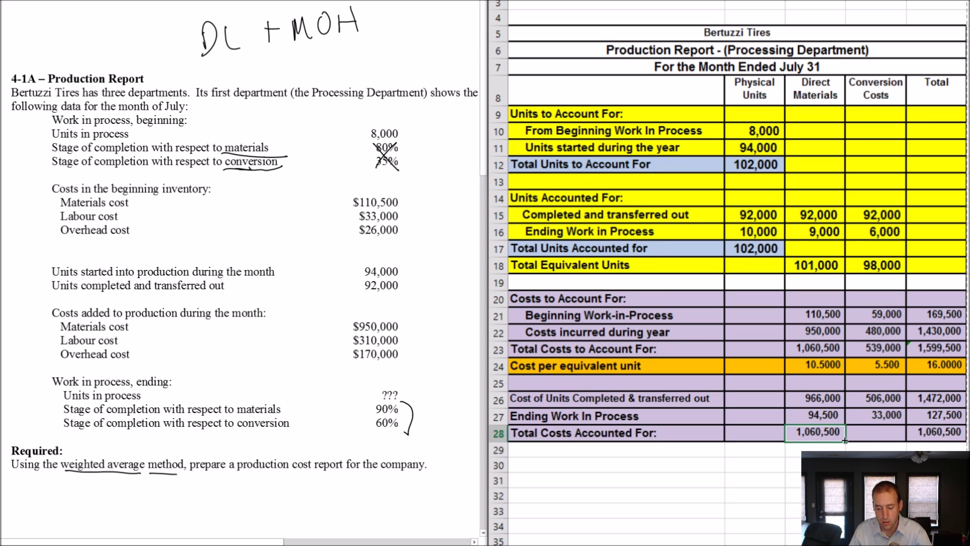
{"action": "mouse_move", "coordinate": [845, 441]}
{"action": "left_mouse_down"}
{"action": "mouse_move", "coordinate": [934, 432]}
{"action": "mouse_move", "coordinate": [835, 432]}
{"action": "left_mouse_up"}
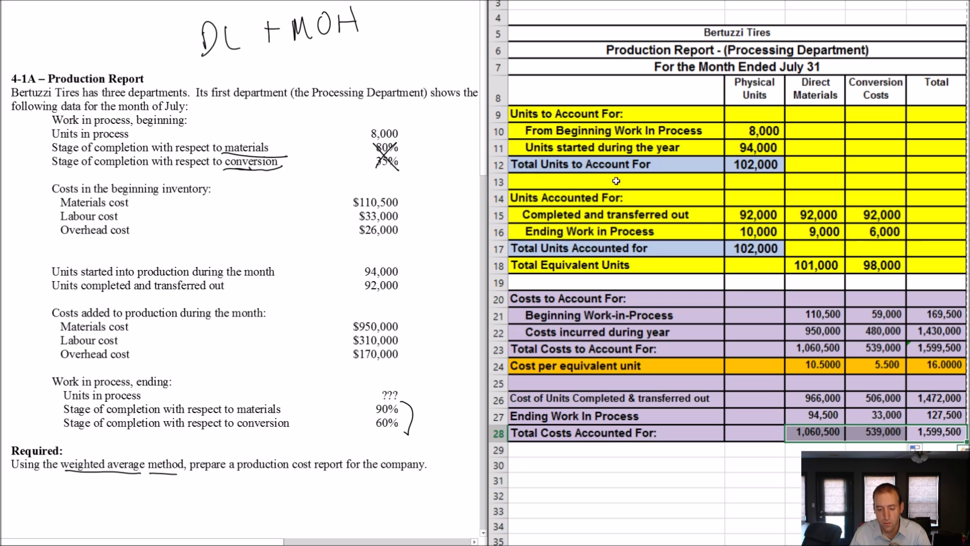
Fill the Total Costs Accounted For row B28:F28 with Red, Accent 2, Lighter 80%.
{"action": "left_click_drag", "start_coordinate": [641, 435], "coordinate": [916, 432]}
{"action": "right_click", "coordinate": [915, 433]}
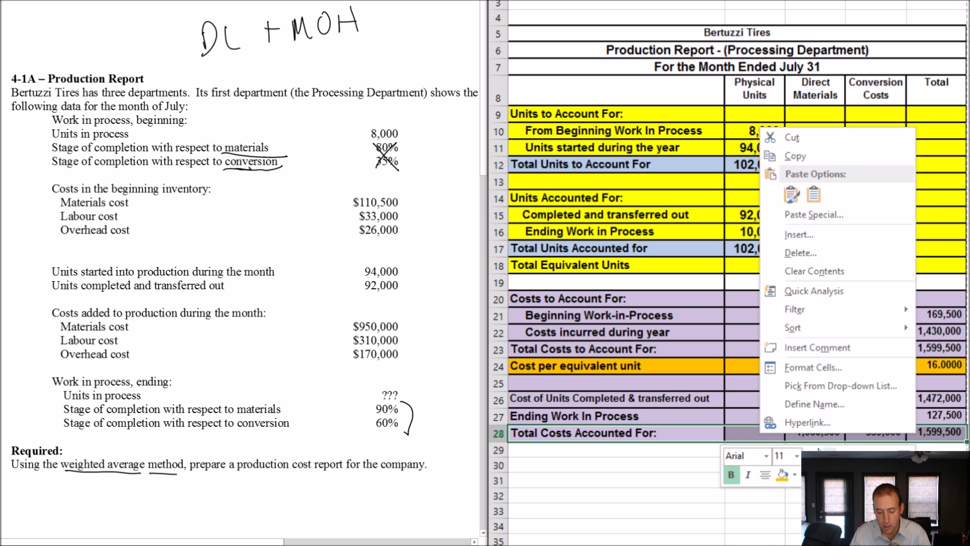
{"action": "left_click", "coordinate": [796, 474]}
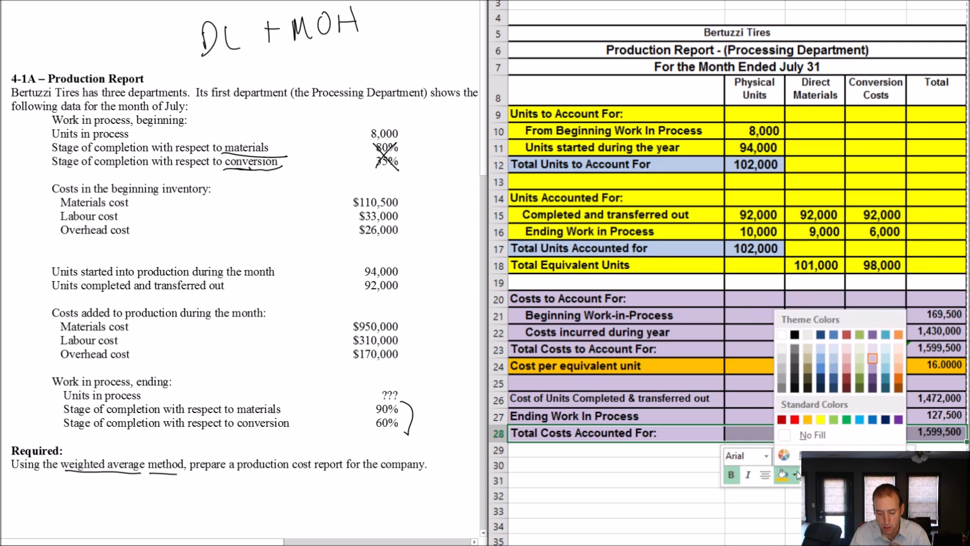
{"action": "left_click", "coordinate": [847, 349]}
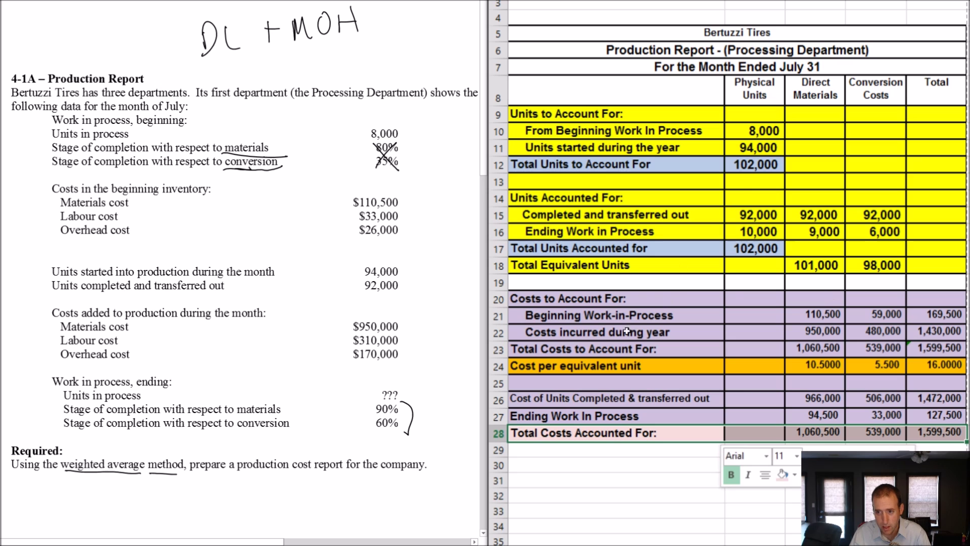
Give the Total Costs to Account For row B23:F23 the same pink fill.
{"action": "left_click_drag", "start_coordinate": [596, 349], "coordinate": [925, 347]}
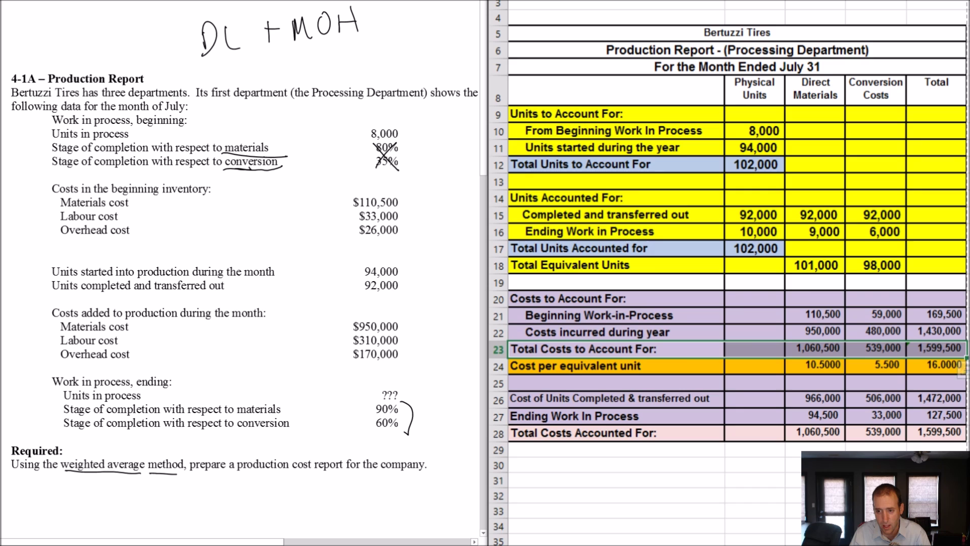
{"action": "right_click", "coordinate": [775, 347]}
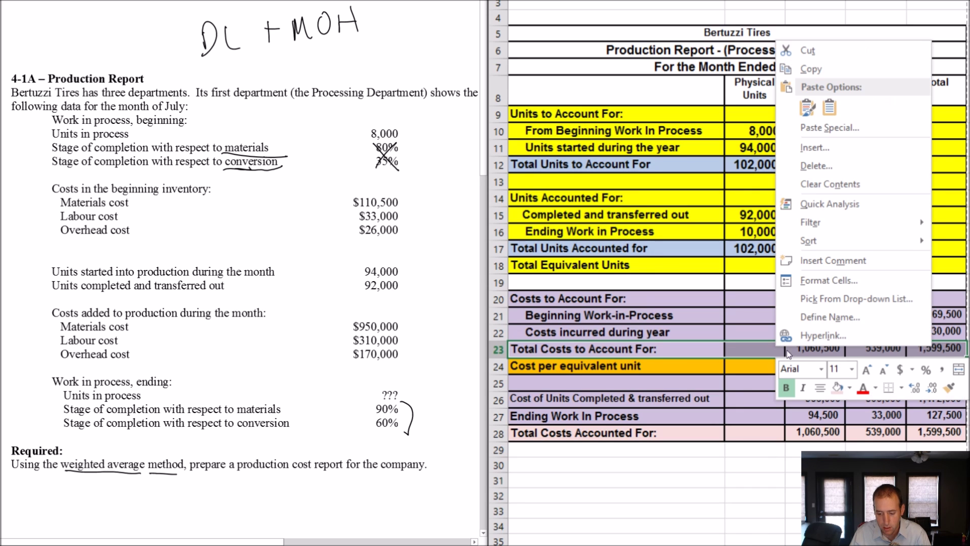
{"action": "left_click", "coordinate": [838, 387]}
{"action": "left_click", "coordinate": [782, 388]}
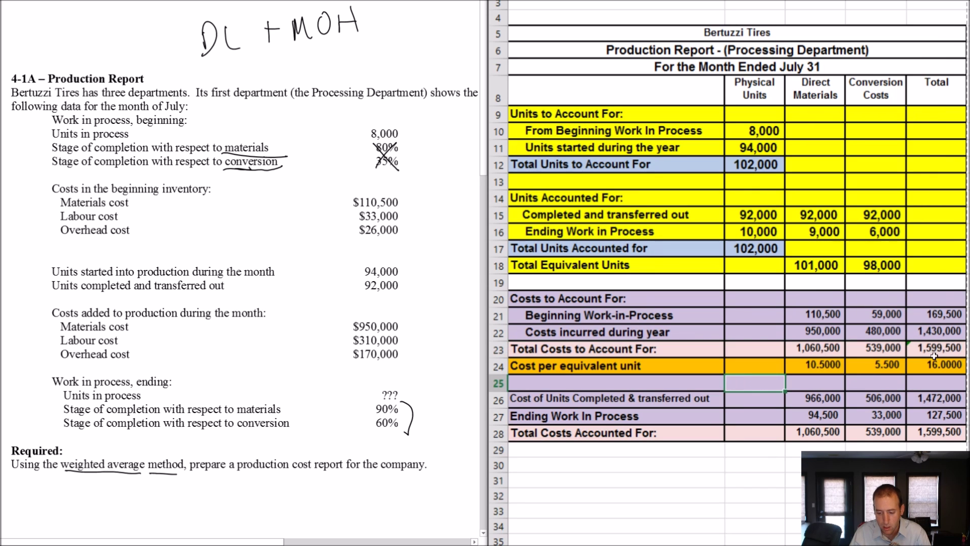
{"action": "left_click", "coordinate": [935, 432]}
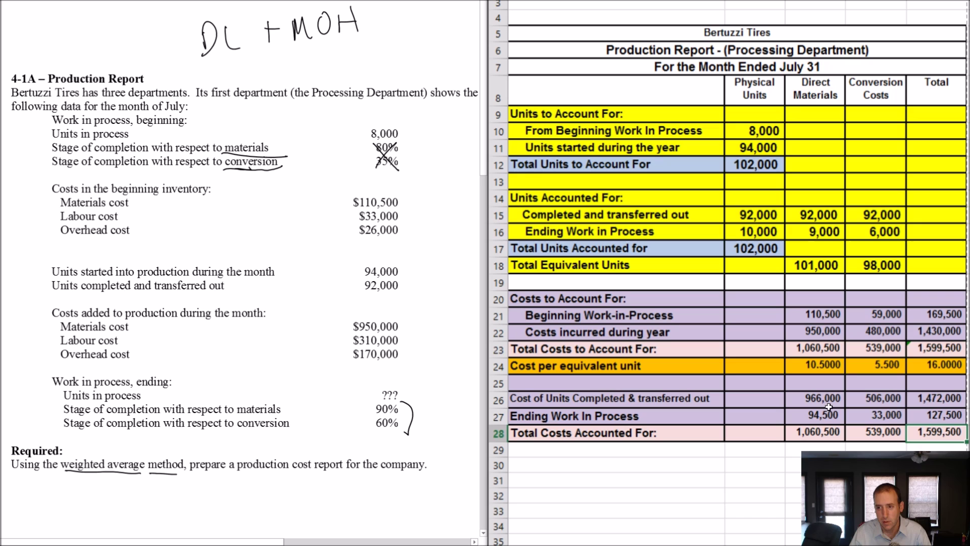
{"action": "left_click", "coordinate": [845, 350]}
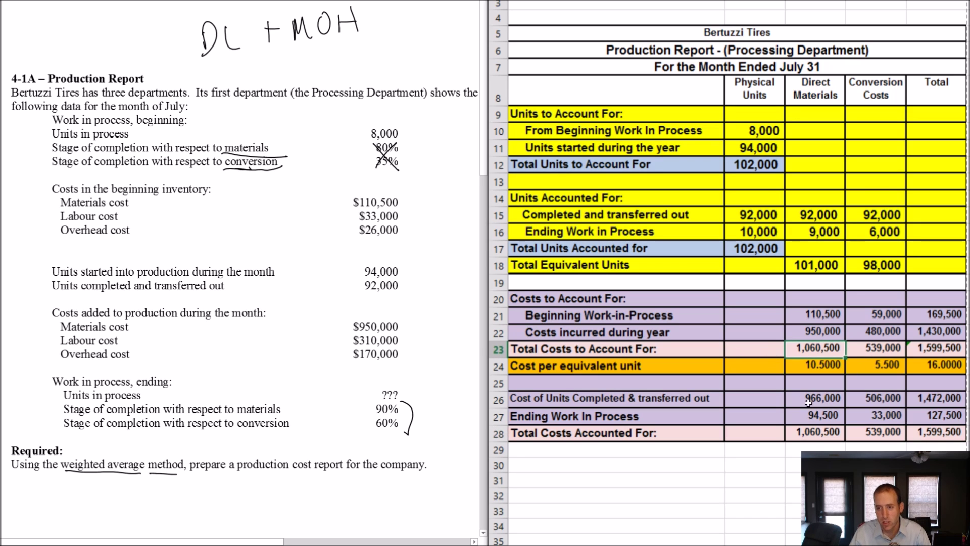
{"action": "left_click", "coordinate": [837, 430]}
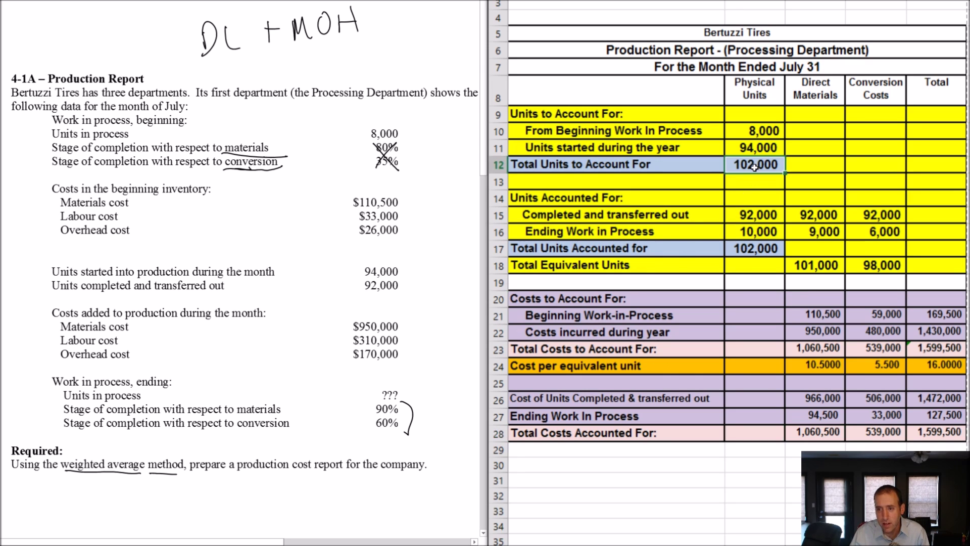
{"action": "left_click_drag", "start_coordinate": [754, 166], "coordinate": [683, 176]}
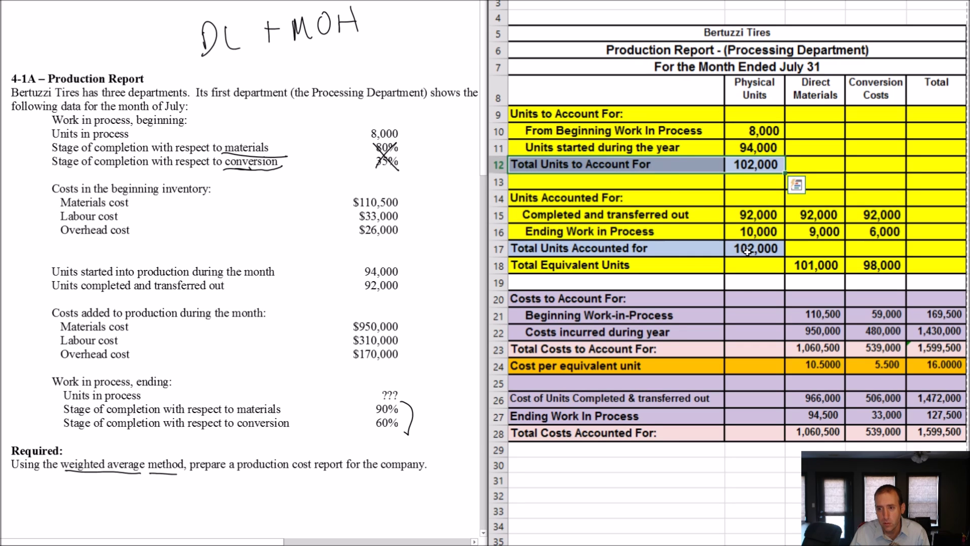
{"action": "left_click", "coordinate": [737, 251]}
{"action": "left_click_drag", "start_coordinate": [736, 252], "coordinate": [662, 250]}
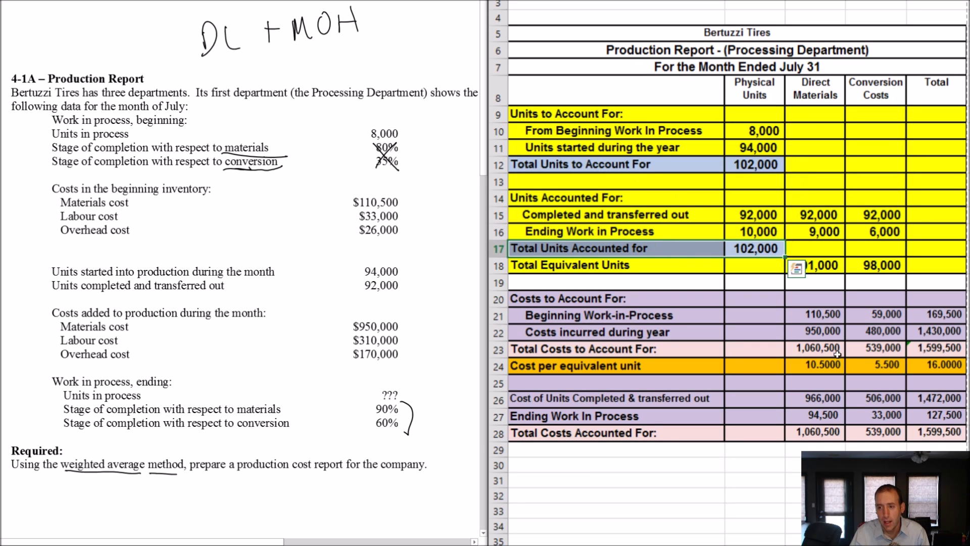
{"action": "left_click_drag", "start_coordinate": [935, 350], "coordinate": [739, 348]}
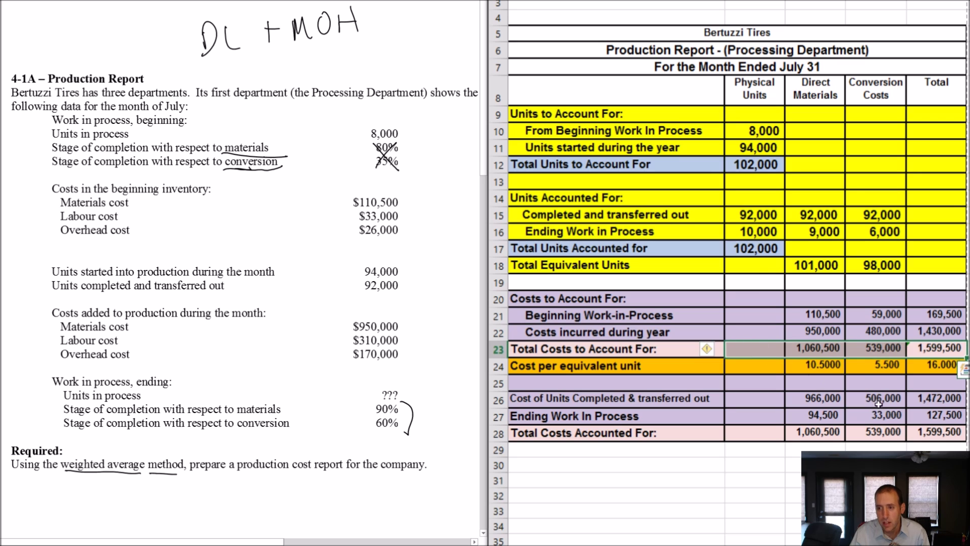
{"action": "left_click_drag", "start_coordinate": [932, 433], "coordinate": [676, 428]}
{"action": "left_click", "coordinate": [659, 450]}
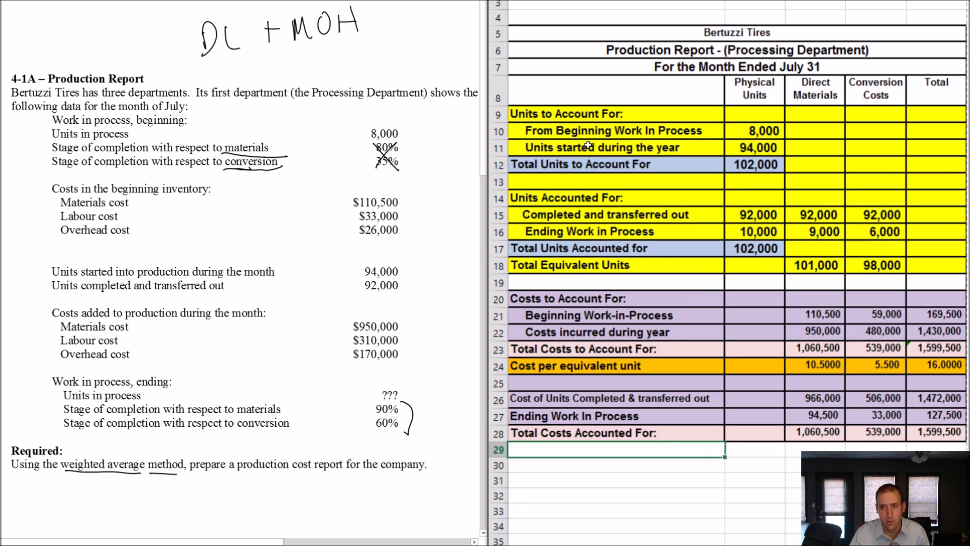
{"action": "left_click", "coordinate": [589, 164]}
{"action": "left_click", "coordinate": [584, 249]}
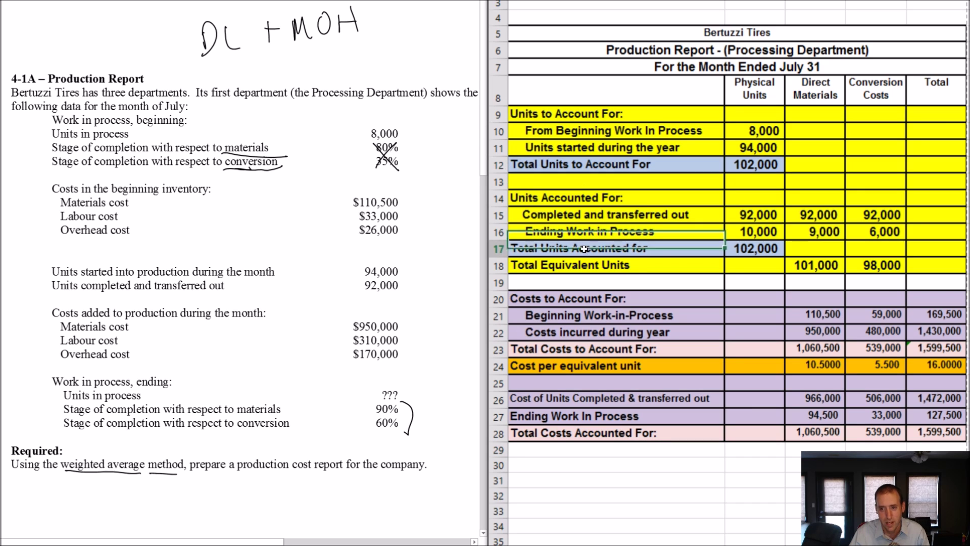